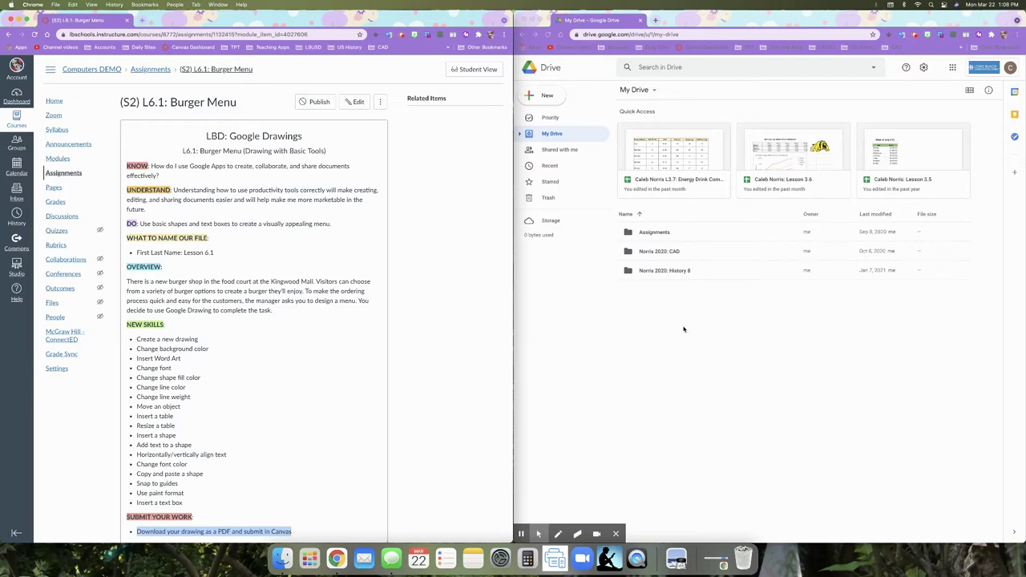
# - Place Canvas and Drive side by side and open the CAD course's My Drawings folder
pyautogui.moveTo(513, 315); pyautogui.dragTo(378, 307)
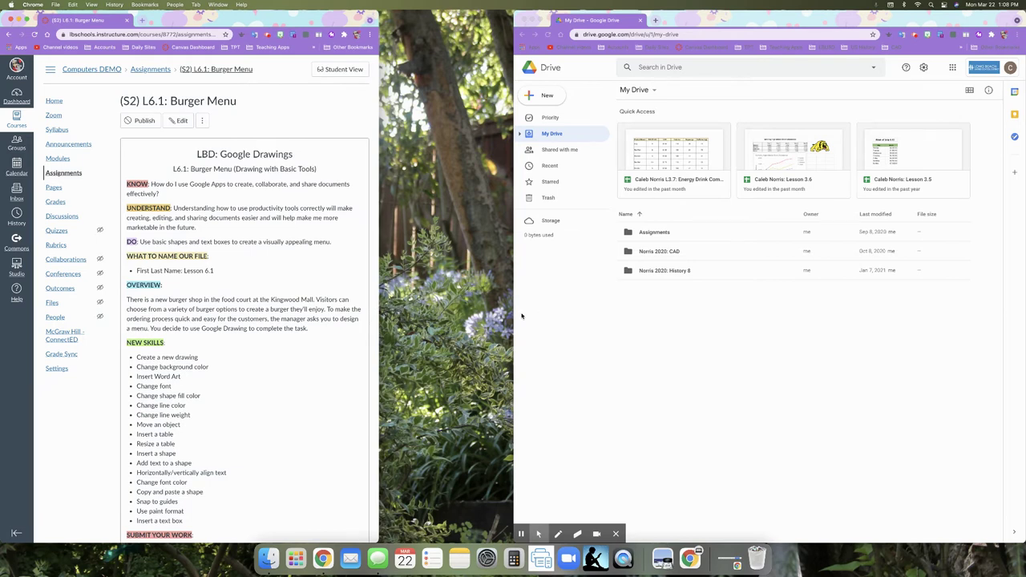
pyautogui.moveTo(513, 312); pyautogui.dragTo(380, 314)
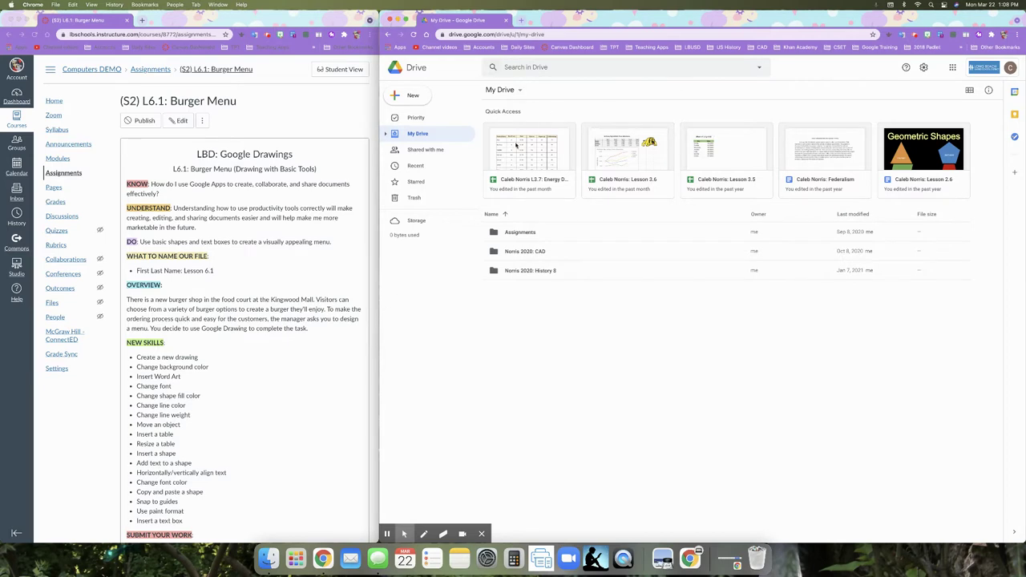
pyautogui.doubleClick(536, 253)
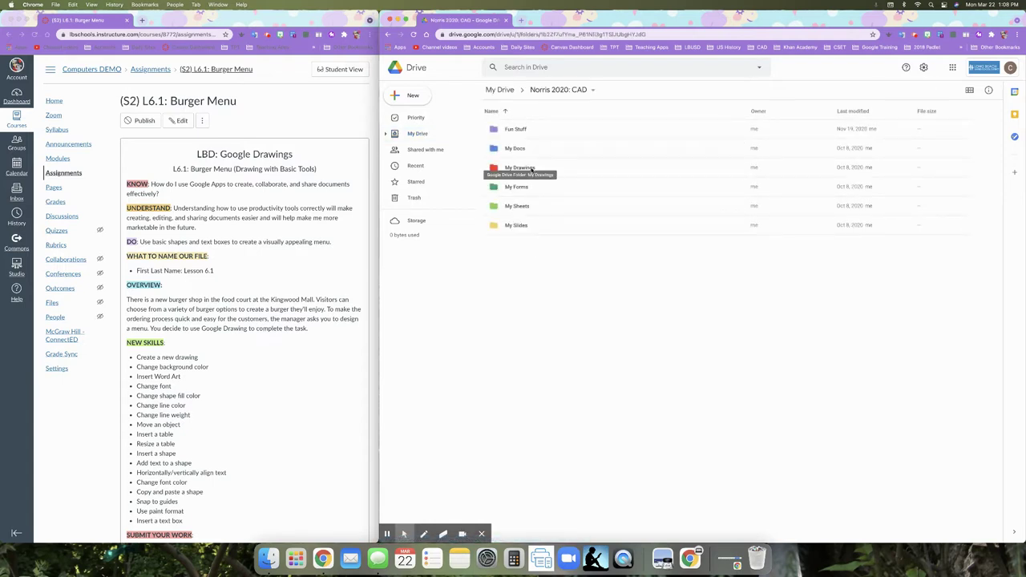
pyautogui.doubleClick(531, 170)
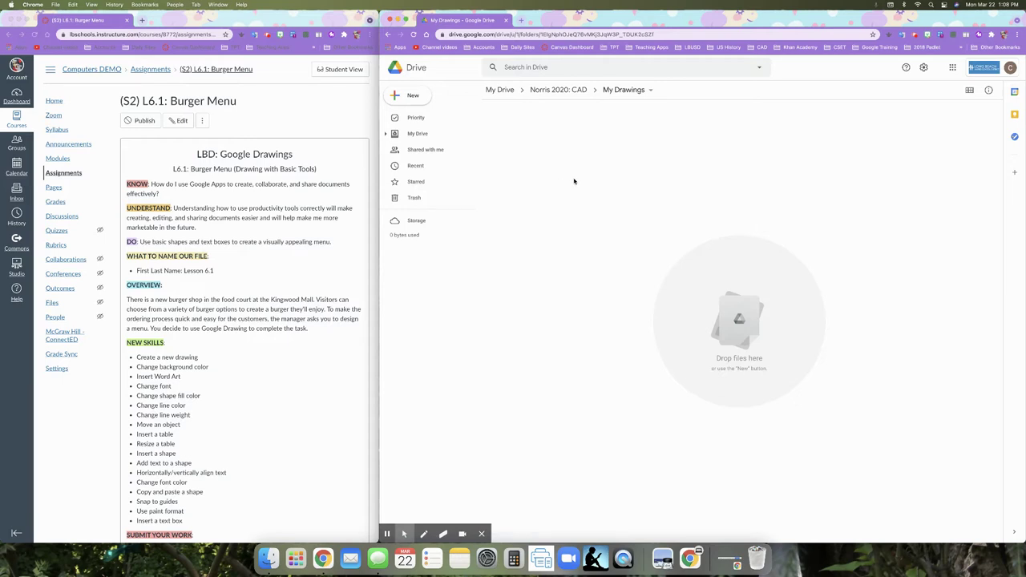
# - Create a new Google Drawing in the My Drawings folder via New > More
pyautogui.click(396, 101)
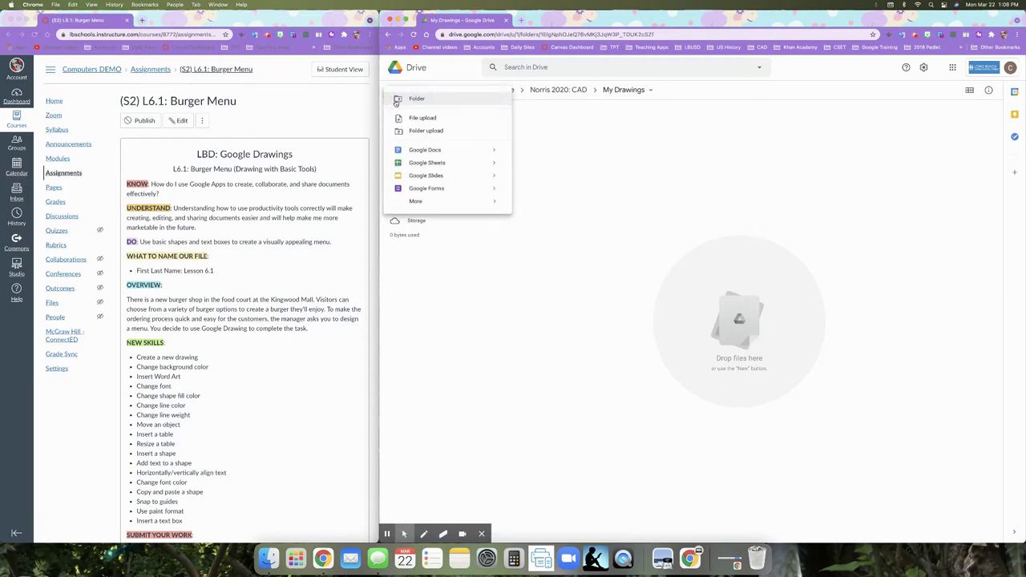
pyautogui.moveTo(441, 201)
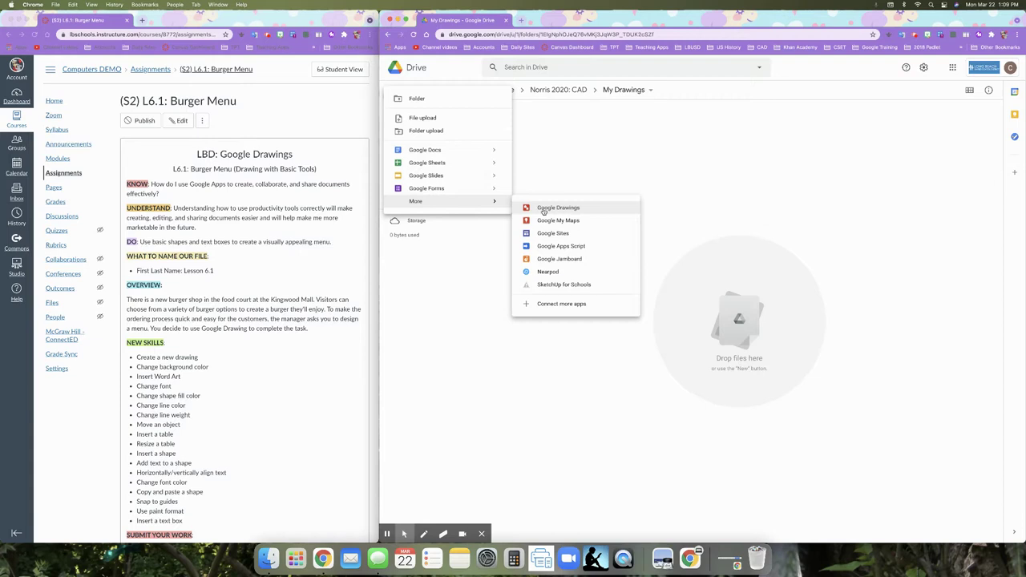
pyautogui.click(544, 209)
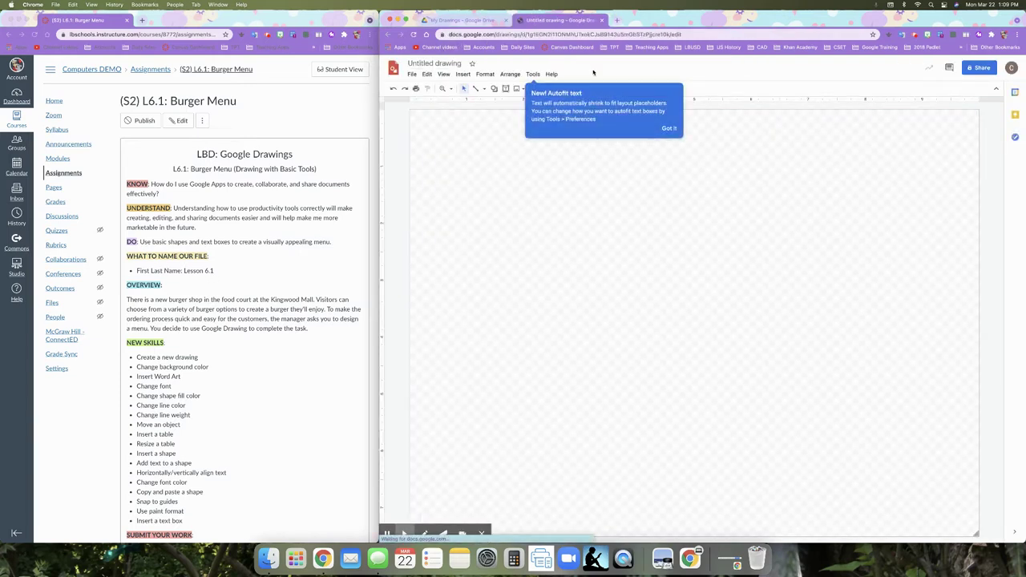
# - Rename the untitled drawing to the student's full name followed by ': Lesson 6.1'
pyautogui.click(669, 128)
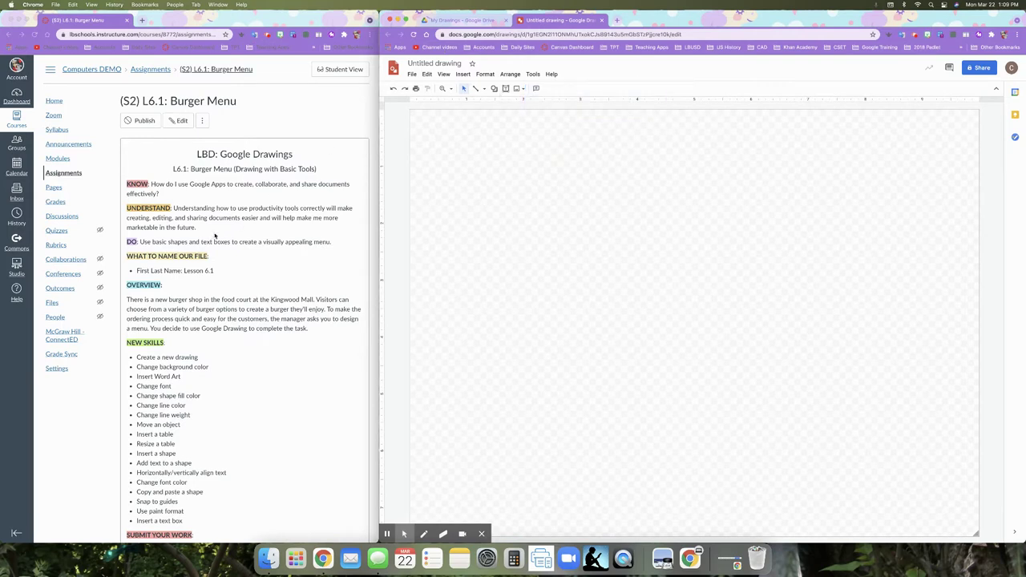
pyautogui.click(434, 65)
pyautogui.click(433, 65)
pyautogui.doubleClick(435, 63)
pyautogui.tripleClick(436, 64)
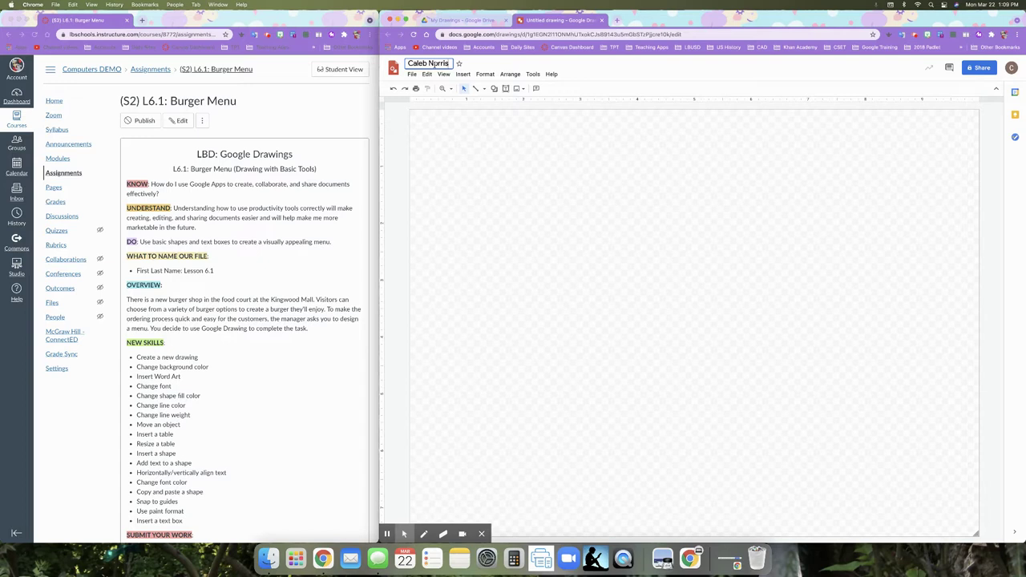
pyautogui.write('esson 6.1')
pyautogui.press('Return')
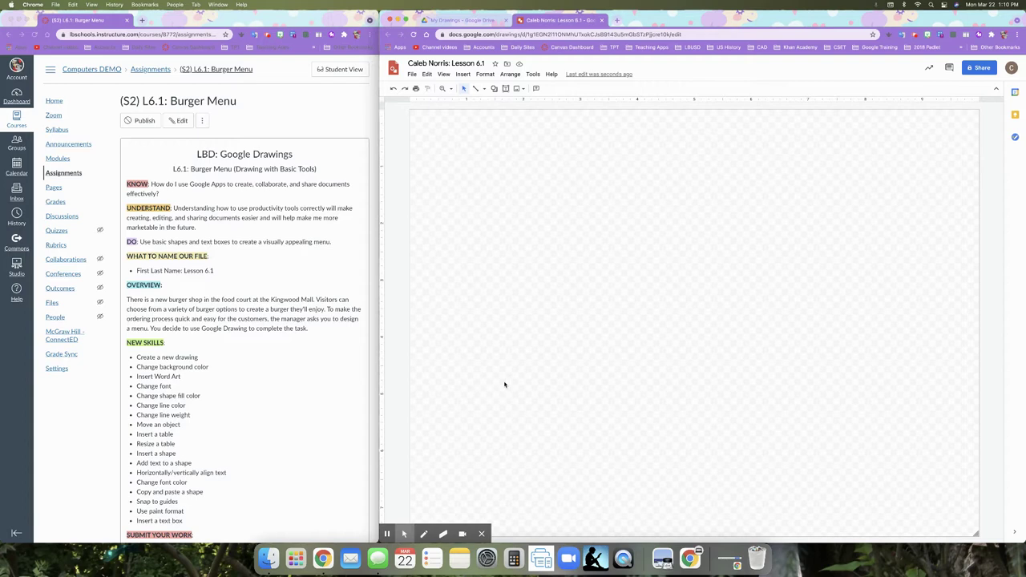
# - Set the canvas background to solid white
pyautogui.rightClick(550, 284)
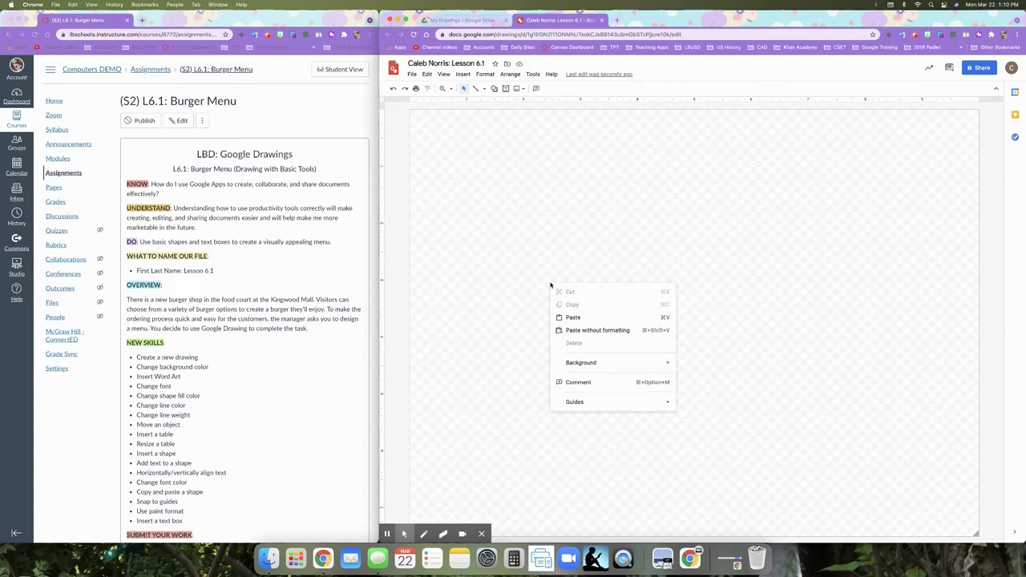
pyautogui.moveTo(640, 367)
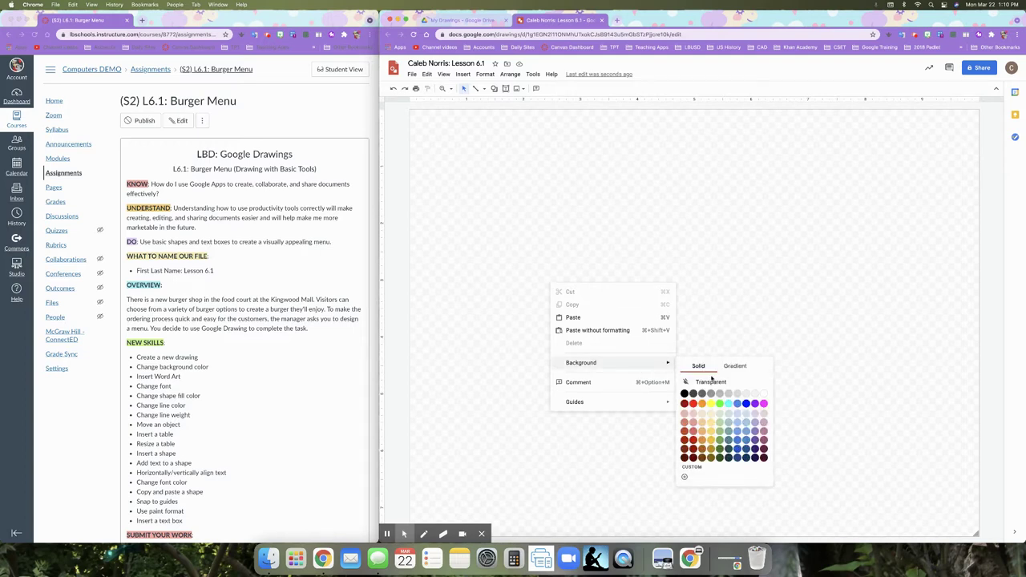
pyautogui.click(764, 394)
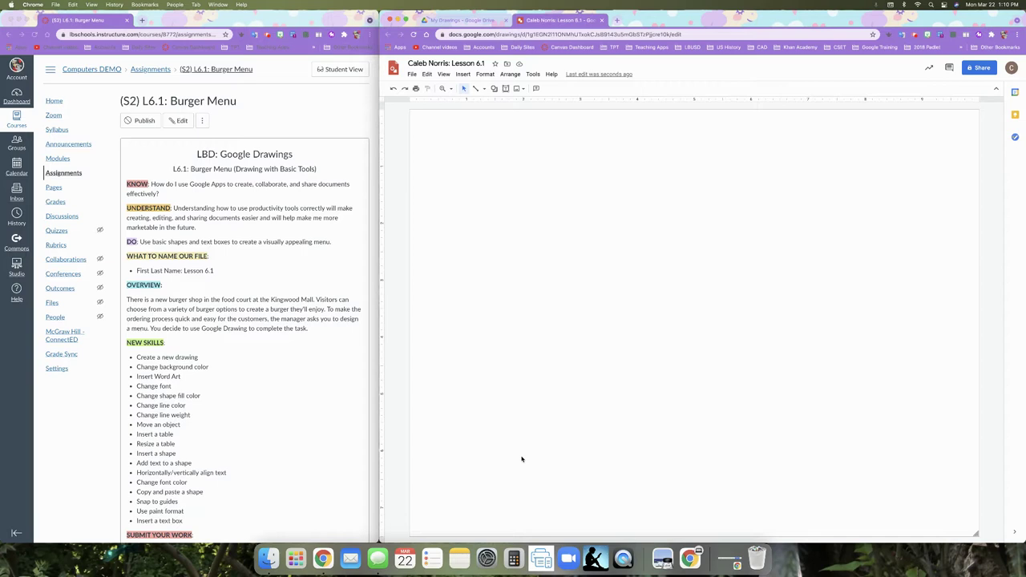
pyautogui.click(464, 74)
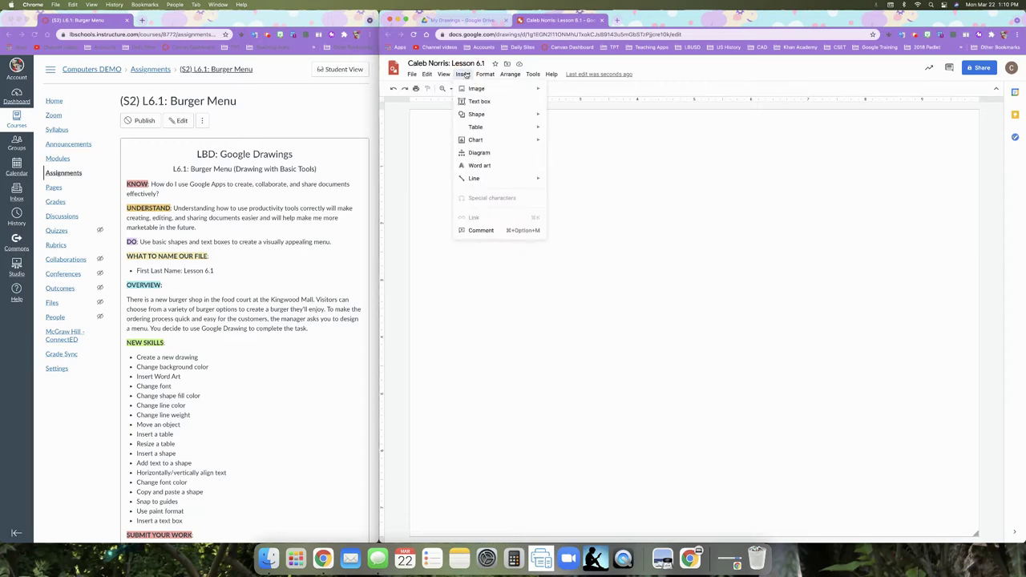
# - Insert word art reading 'Crazy Burgerz' across the middle of the canvas
pyautogui.click(507, 166)
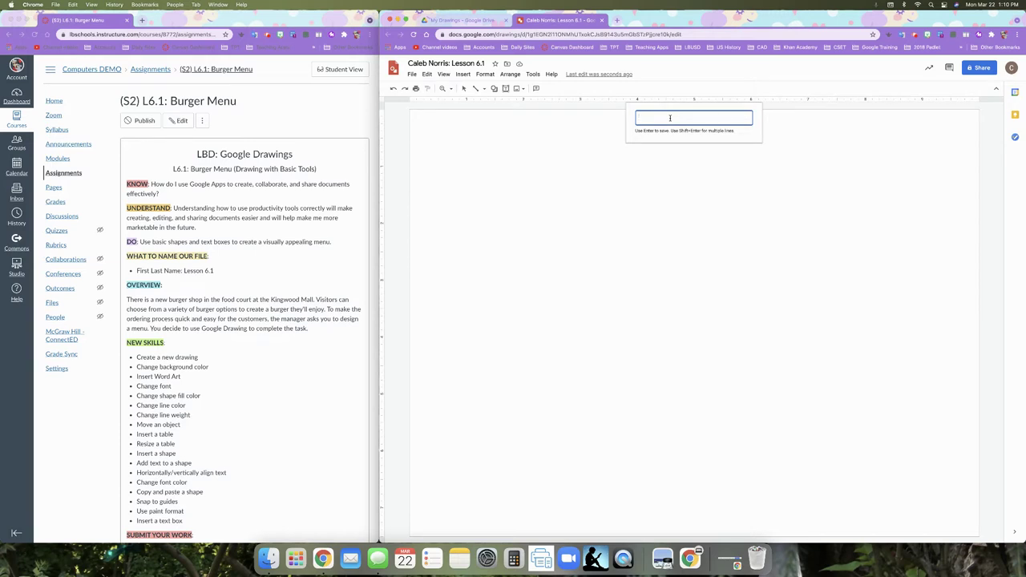
pyautogui.write('Ca')
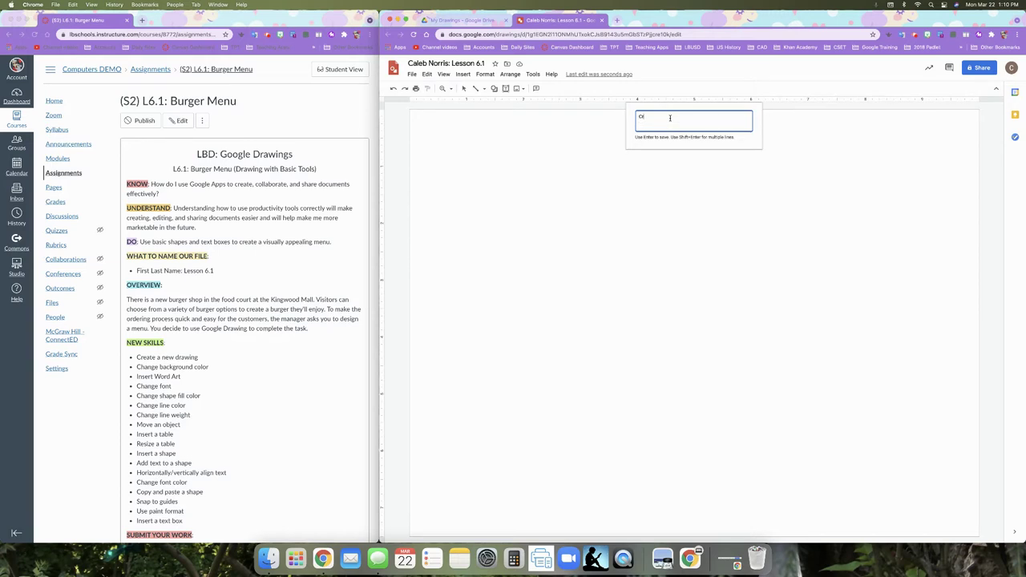
pyautogui.write('azy Burgers!')
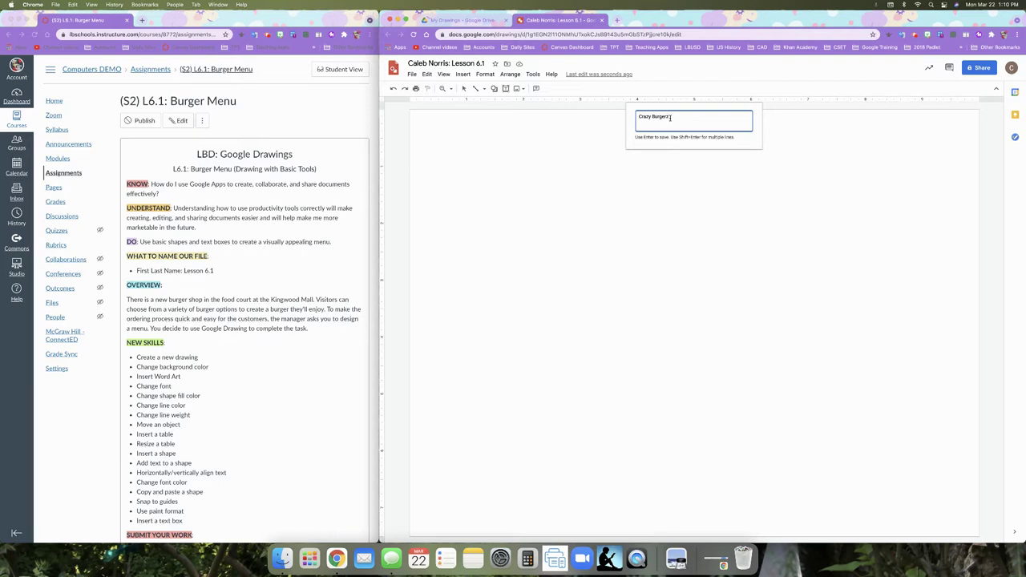
pyautogui.press('Return')
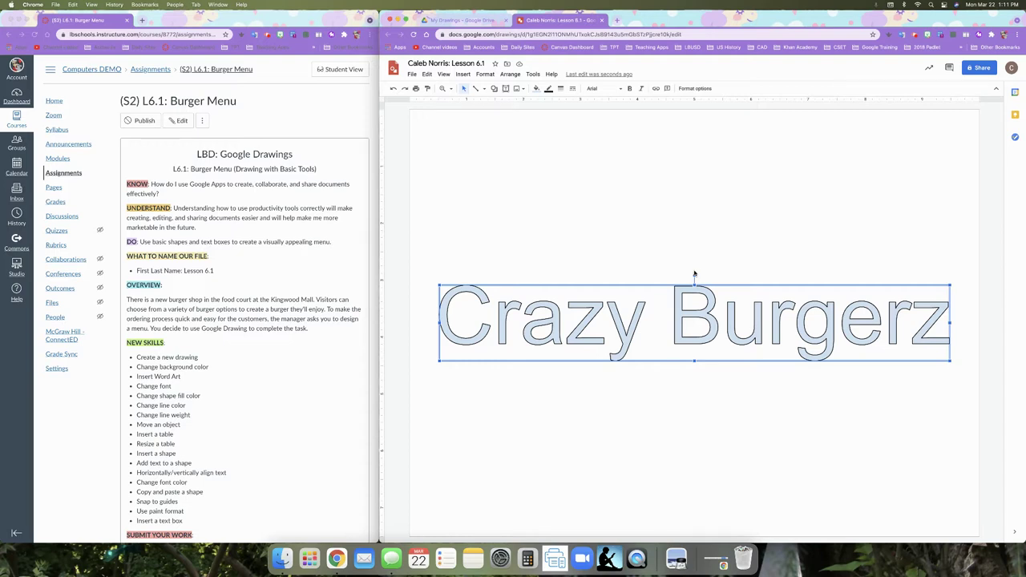
pyautogui.doubleClick(682, 296)
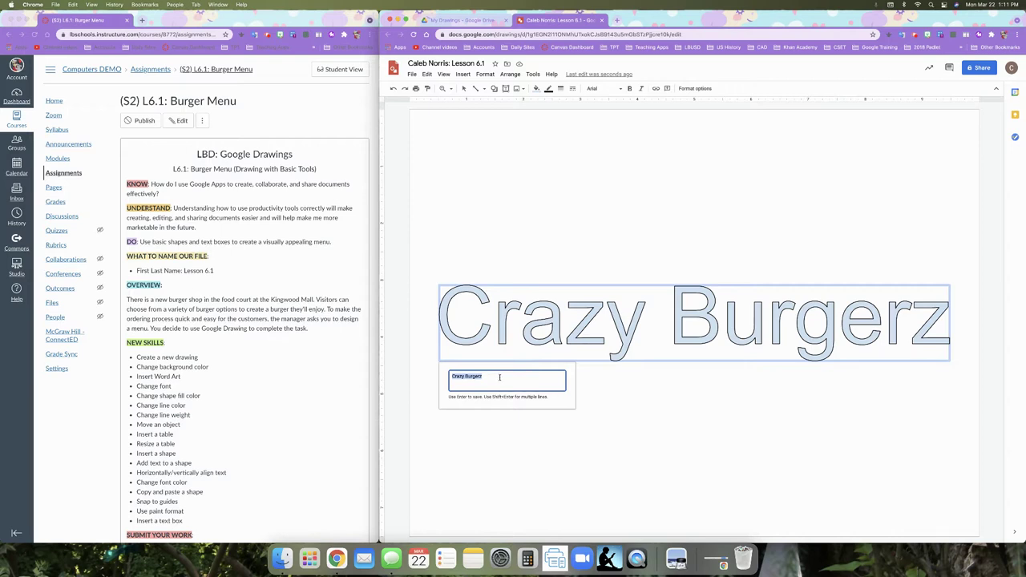
pyautogui.press('Return')
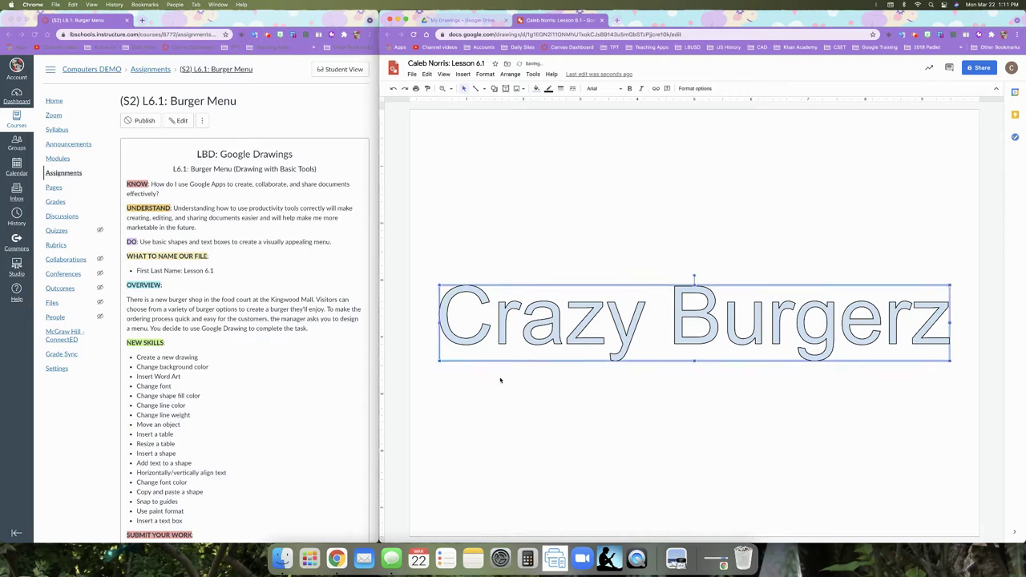
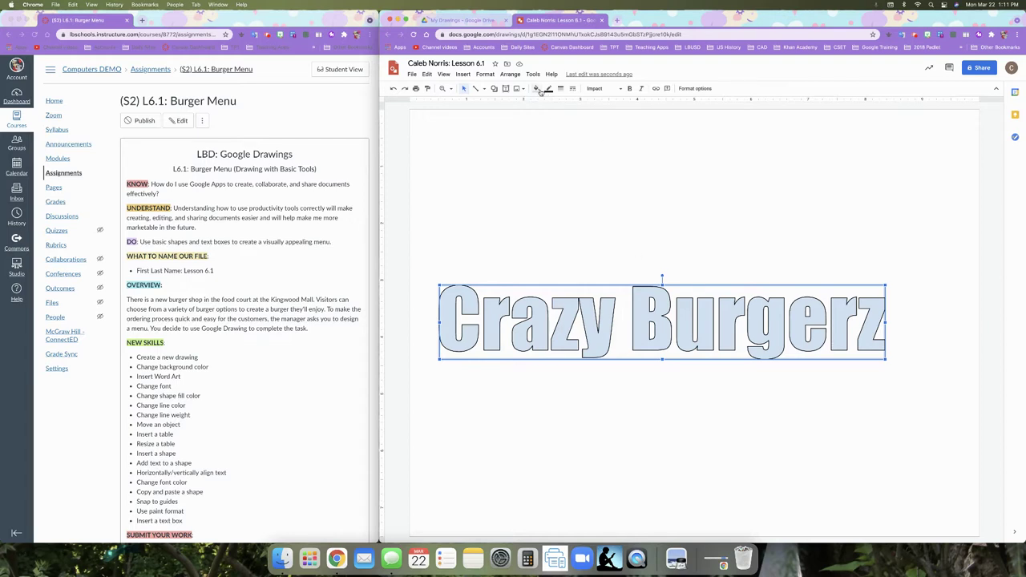
# - Give the title a dark orange 1 fill and a 3px dark red berry 3 outline
pyautogui.click(538, 90)
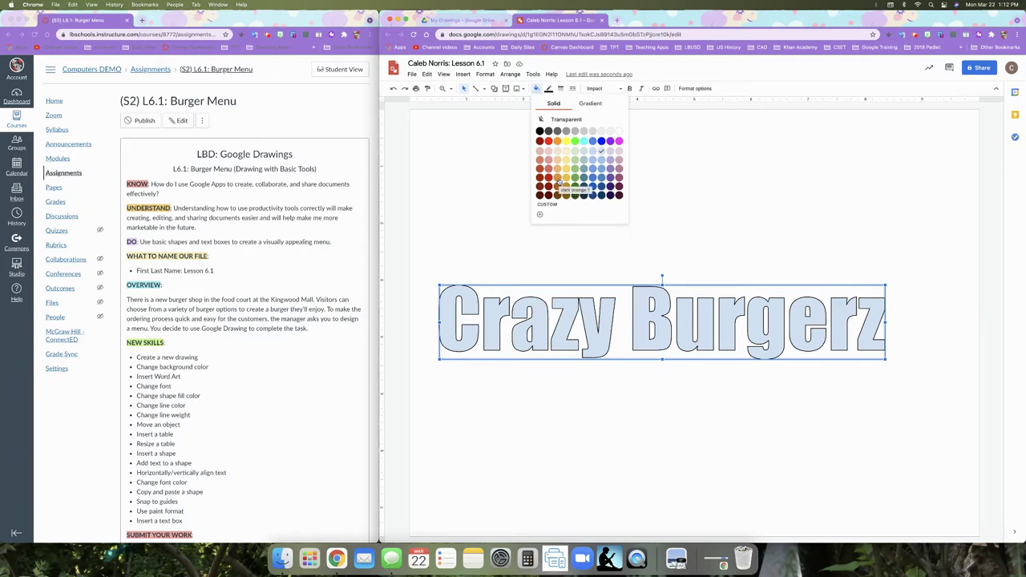
pyautogui.click(558, 182)
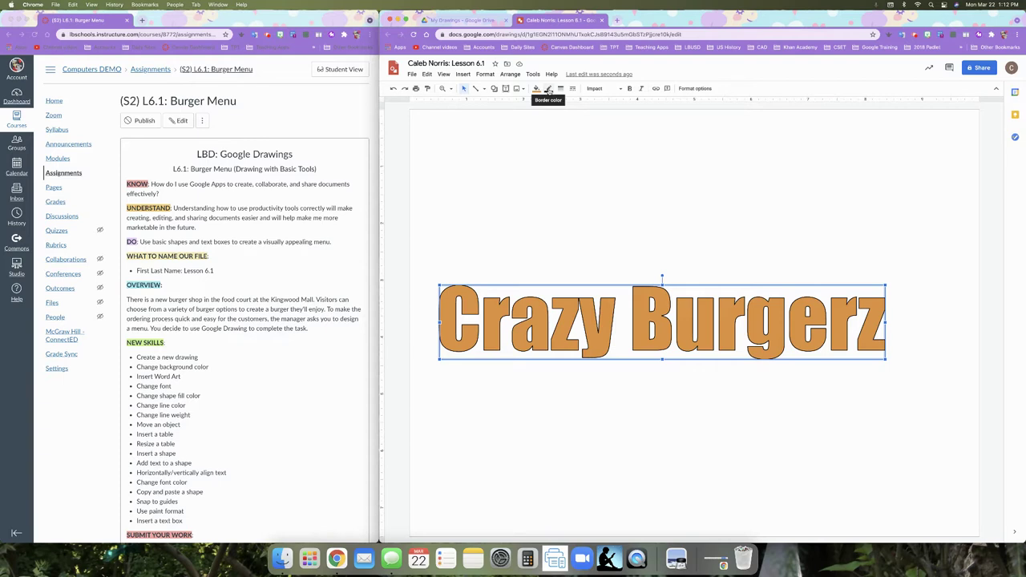
pyautogui.click(548, 89)
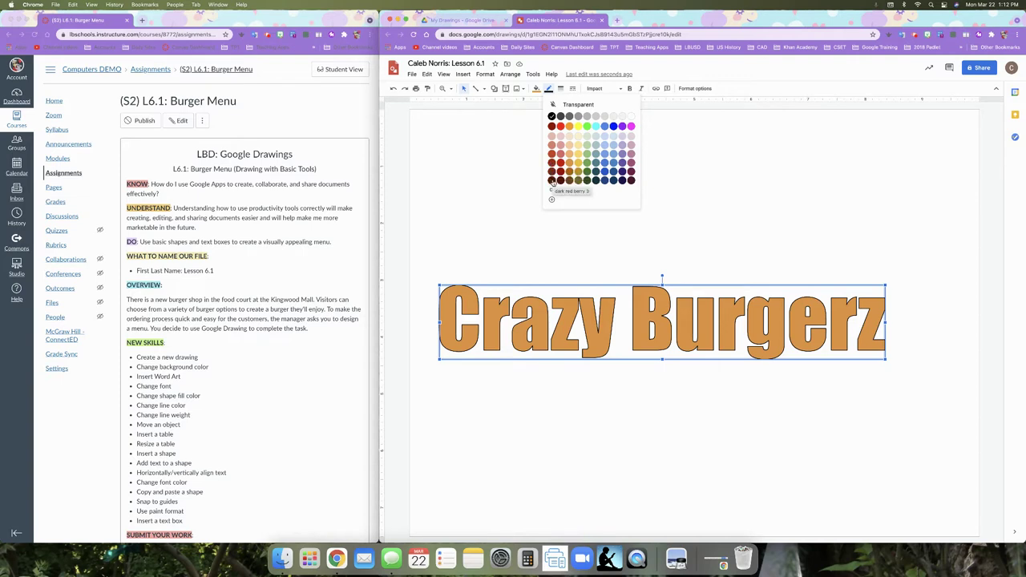
pyautogui.click(552, 183)
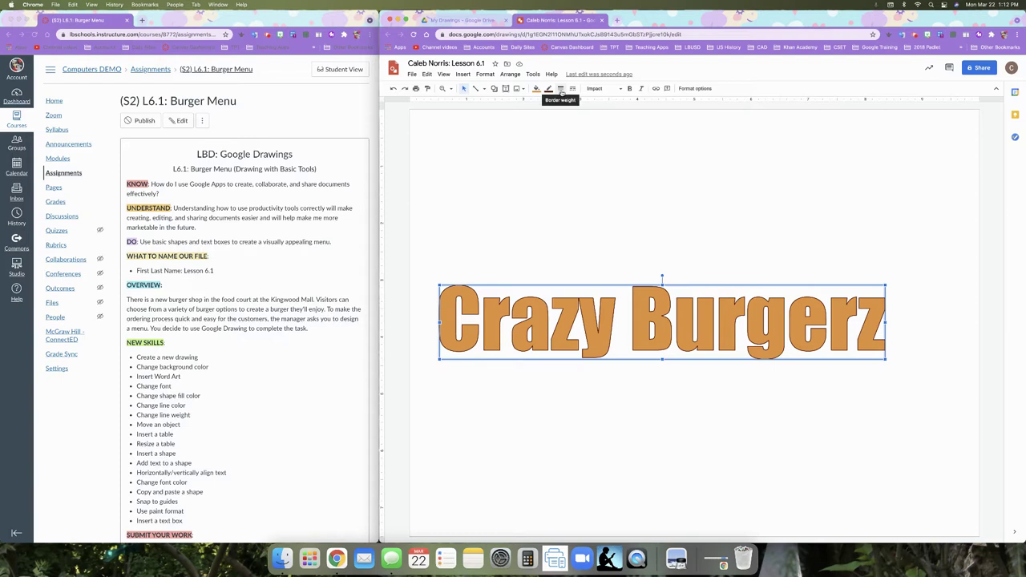
pyautogui.click(561, 90)
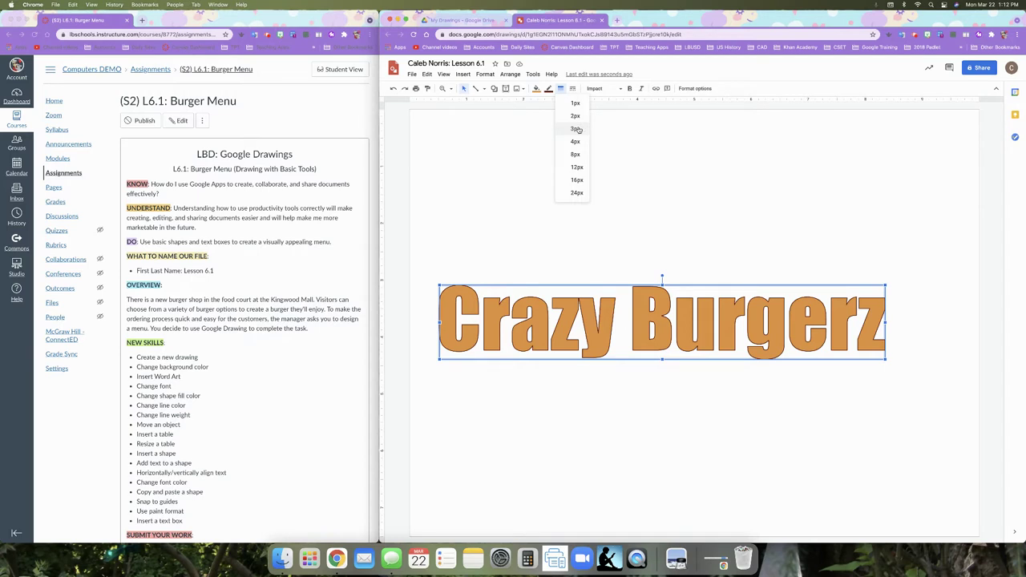
pyautogui.click(575, 129)
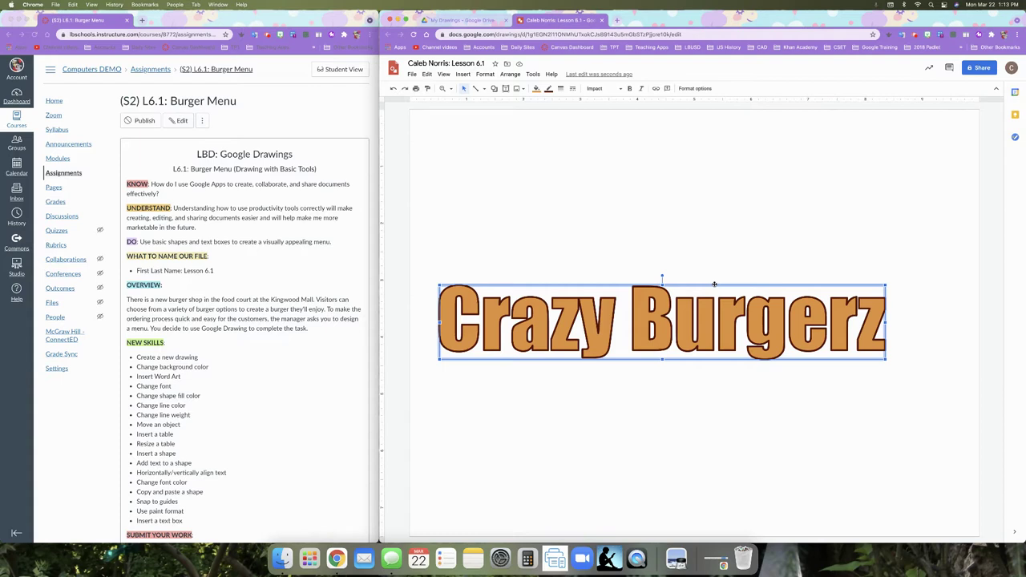
# - Drag the Crazy Burgerz title to the top centre of the page and deselect it
pyautogui.moveTo(714, 283); pyautogui.dragTo(747, 223)
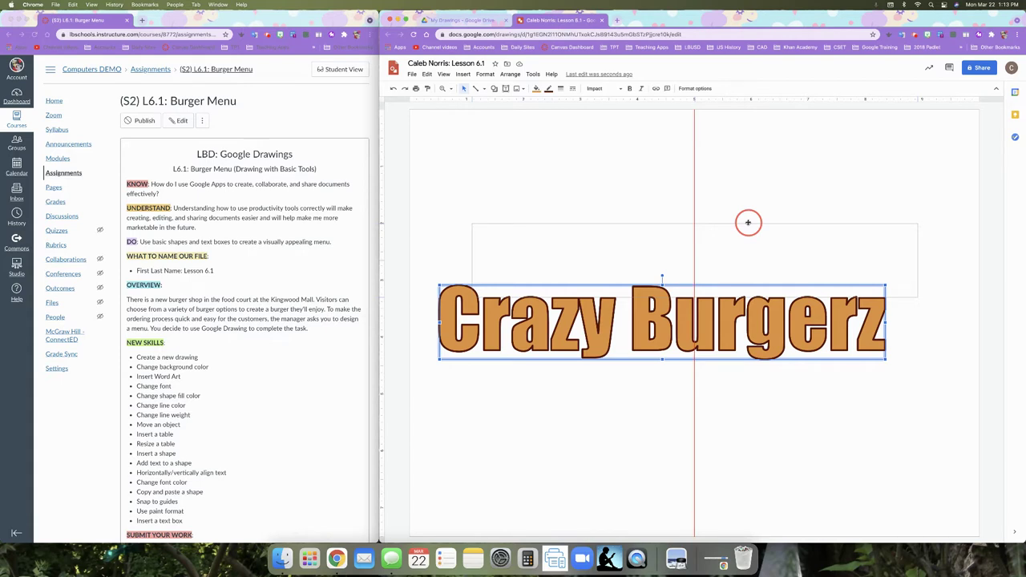
pyautogui.moveTo(748, 222); pyautogui.dragTo(748, 124)
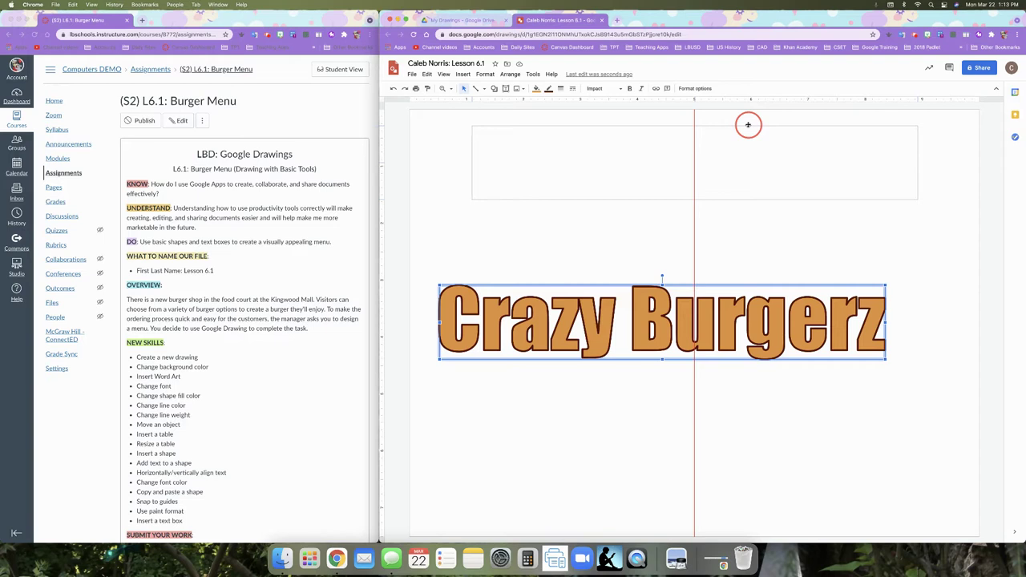
pyautogui.moveTo(747, 124); pyautogui.dragTo(746, 124)
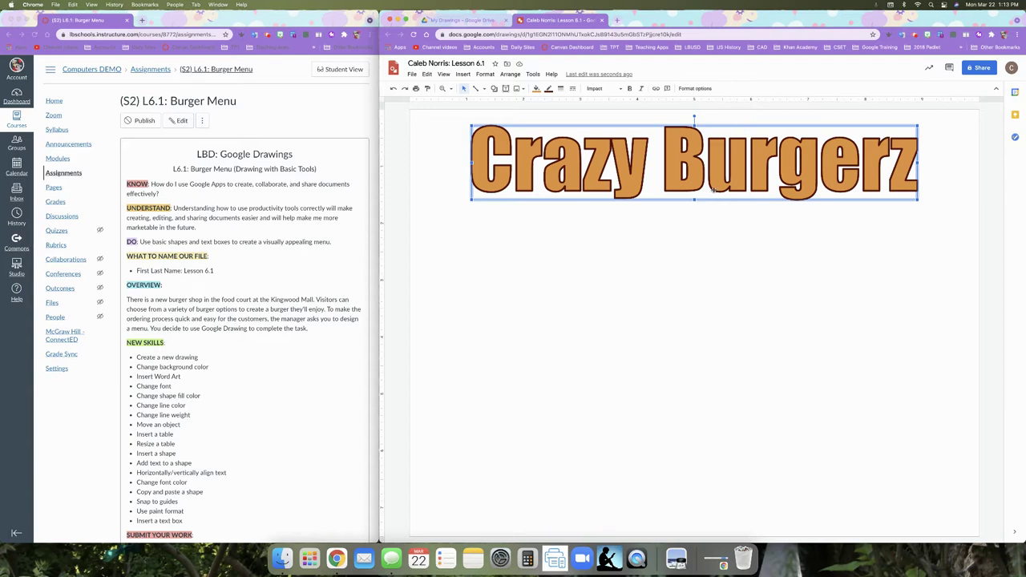
pyautogui.click(567, 293)
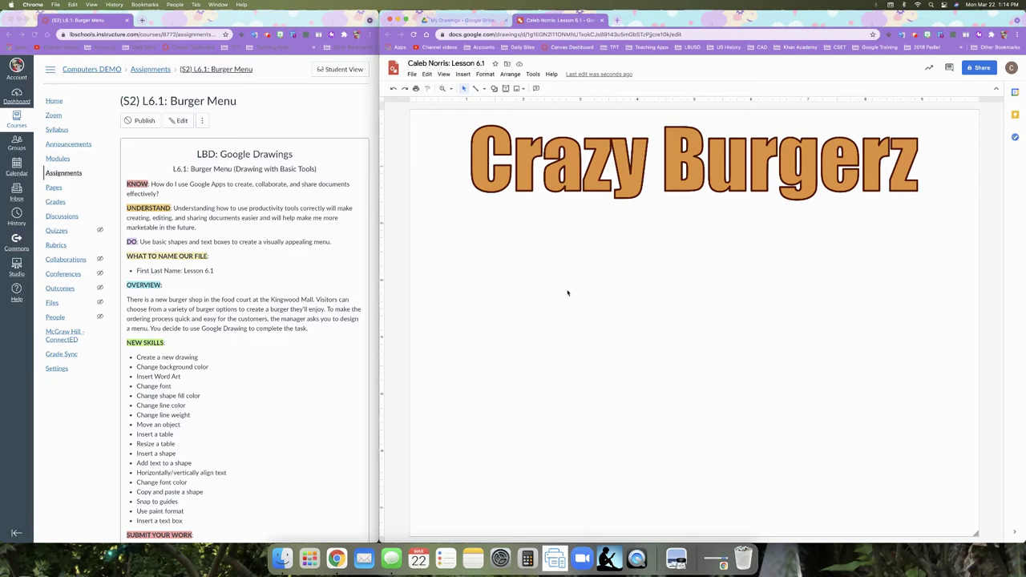
# - Insert a 3x1 table and stretch it to fill the page below the title
pyautogui.click(465, 76)
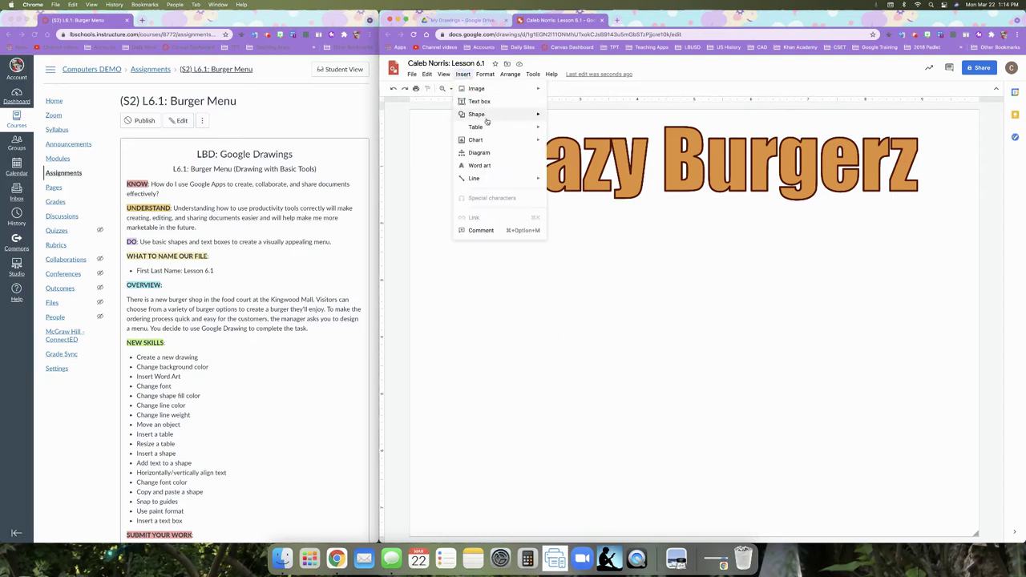
pyautogui.moveTo(490, 127)
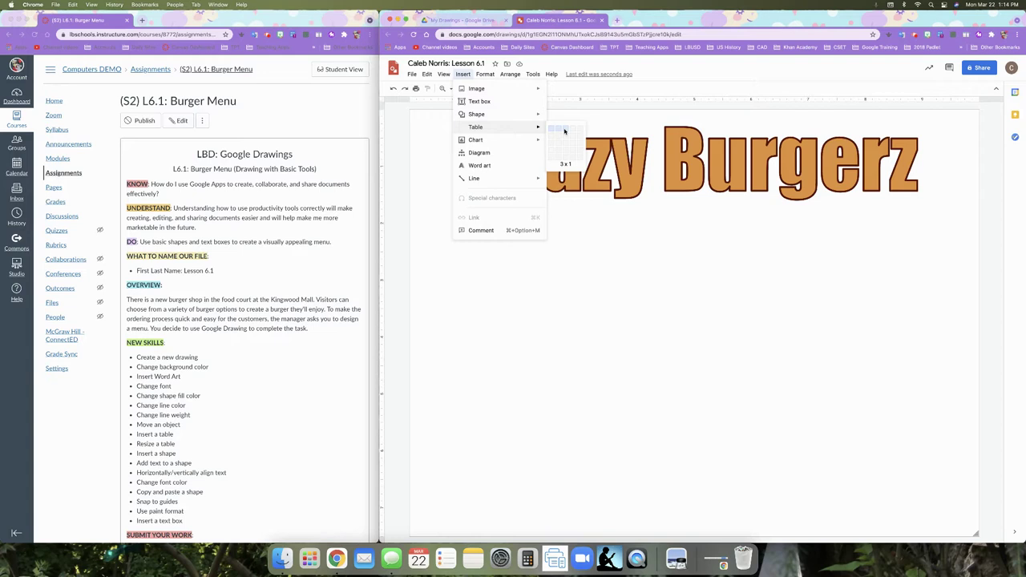
pyautogui.click(564, 131)
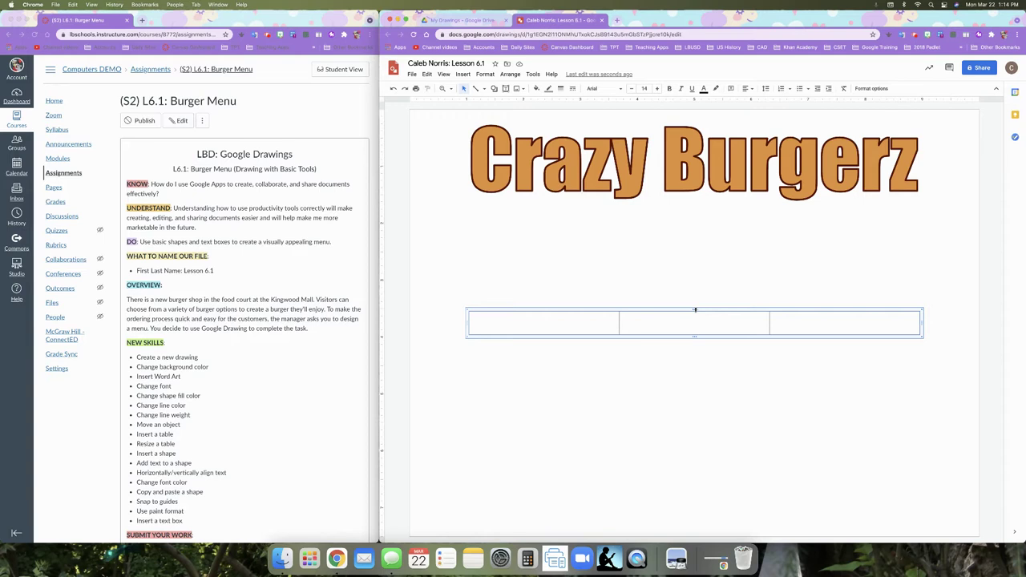
pyautogui.moveTo(695, 309); pyautogui.dragTo(699, 211)
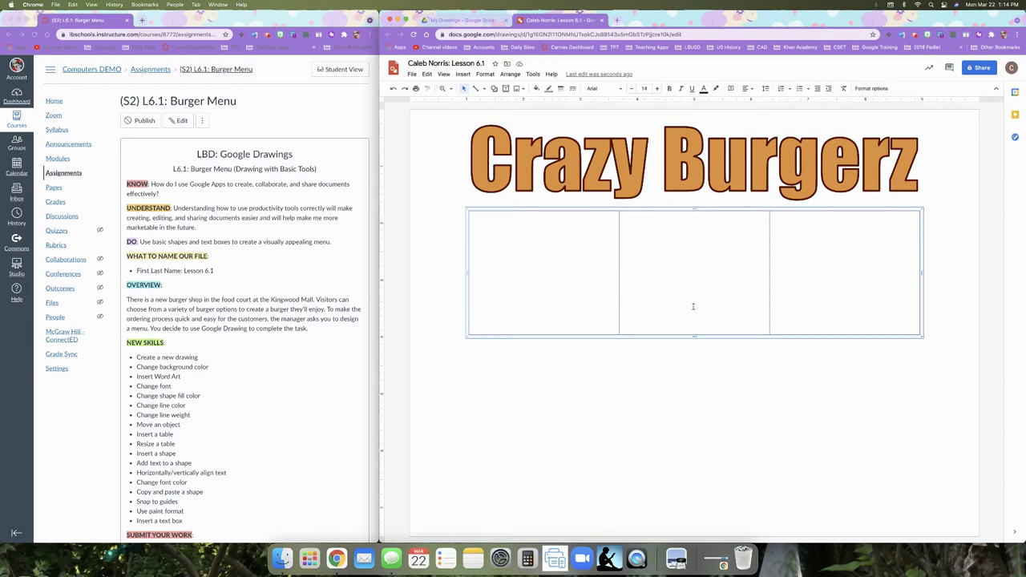
pyautogui.moveTo(692, 339); pyautogui.dragTo(692, 498)
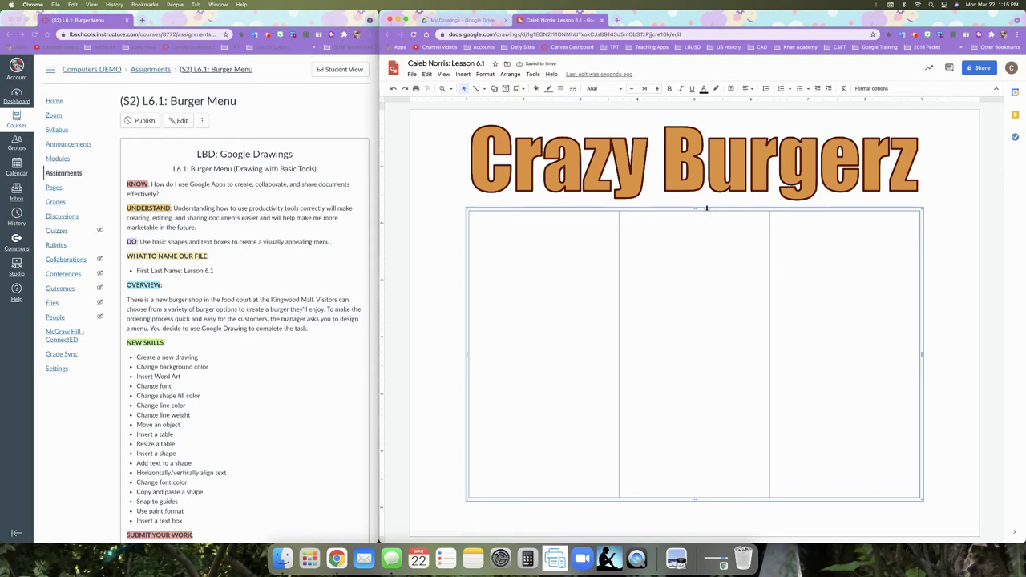
pyautogui.moveTo(706, 207); pyautogui.dragTo(707, 209)
# - Centre the table horizontally on the page, undoing an accidental vertical centring
pyautogui.click(649, 208)
pyautogui.click(513, 75)
pyautogui.moveTo(556, 141)
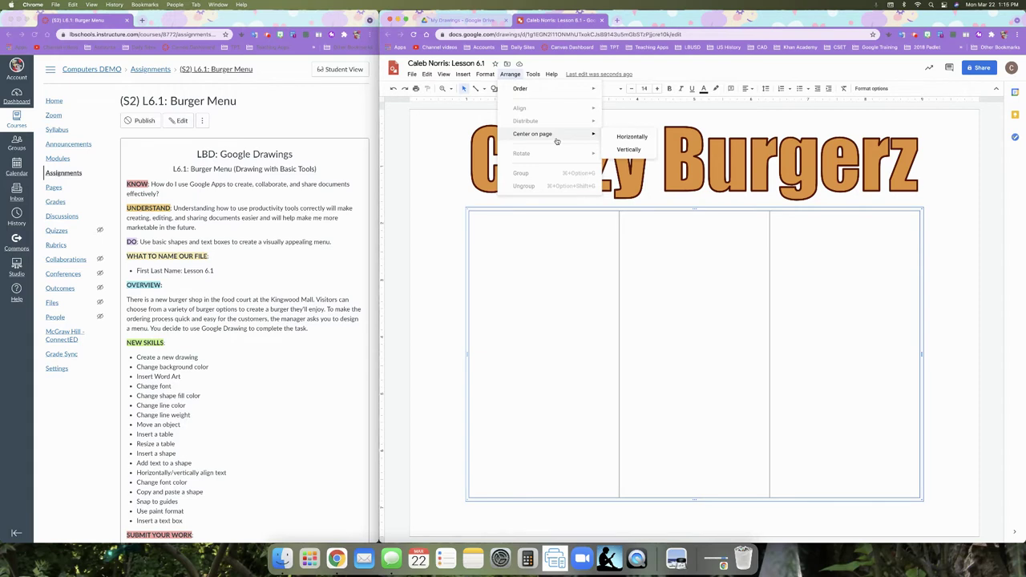
pyautogui.click(628, 137)
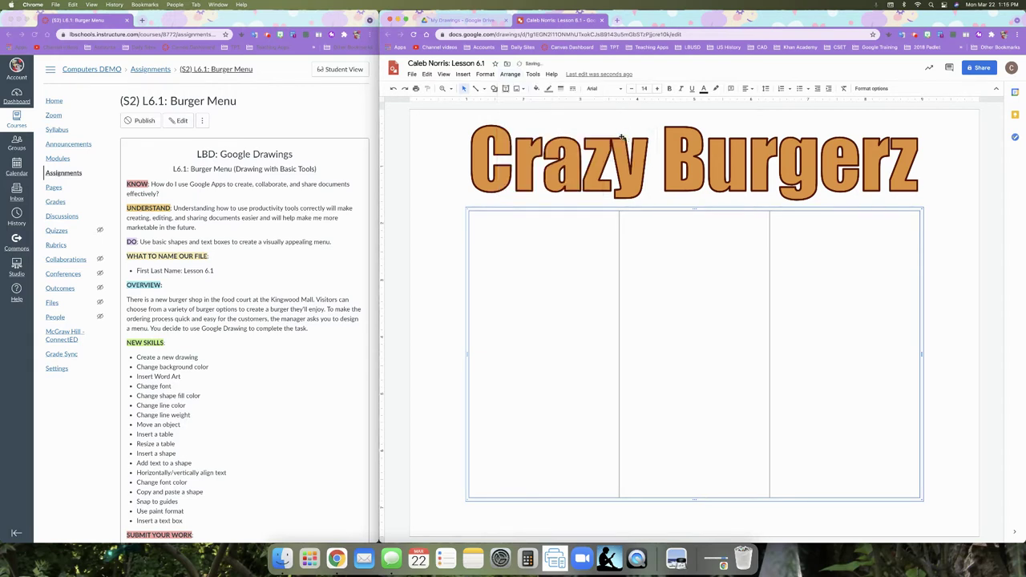
pyautogui.click(509, 74)
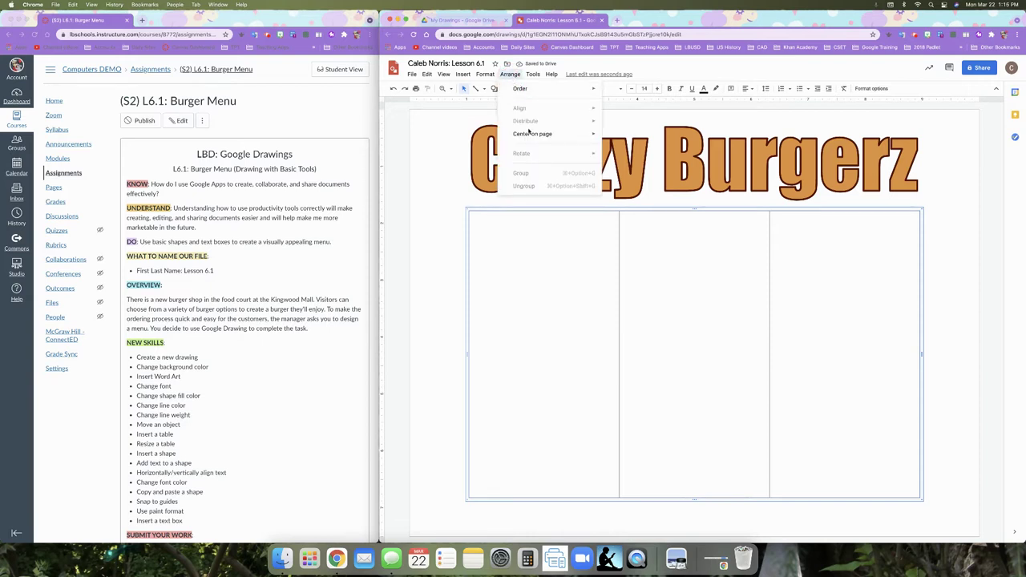
pyautogui.moveTo(529, 134)
pyautogui.click(617, 149)
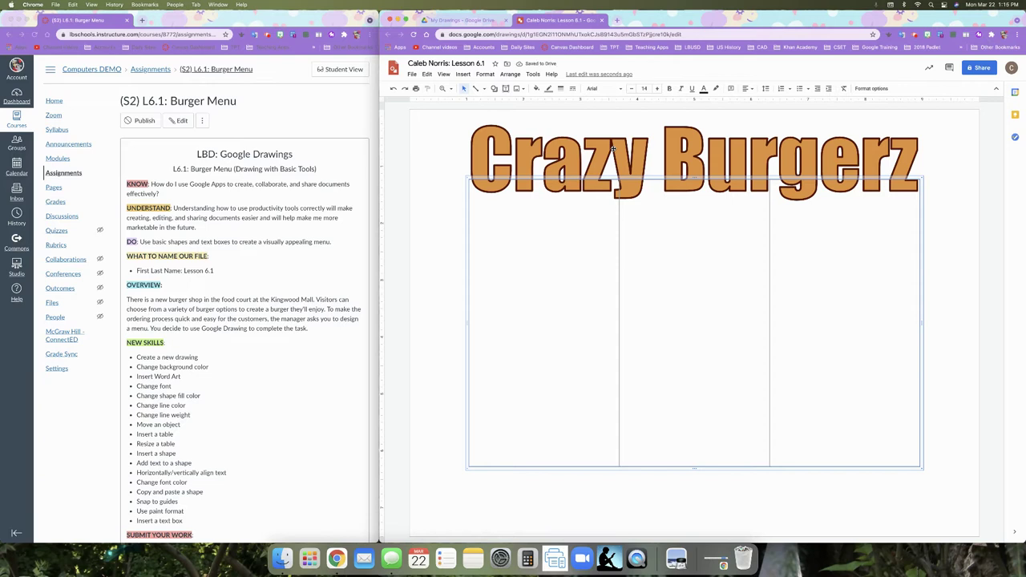
pyautogui.press('super+z')
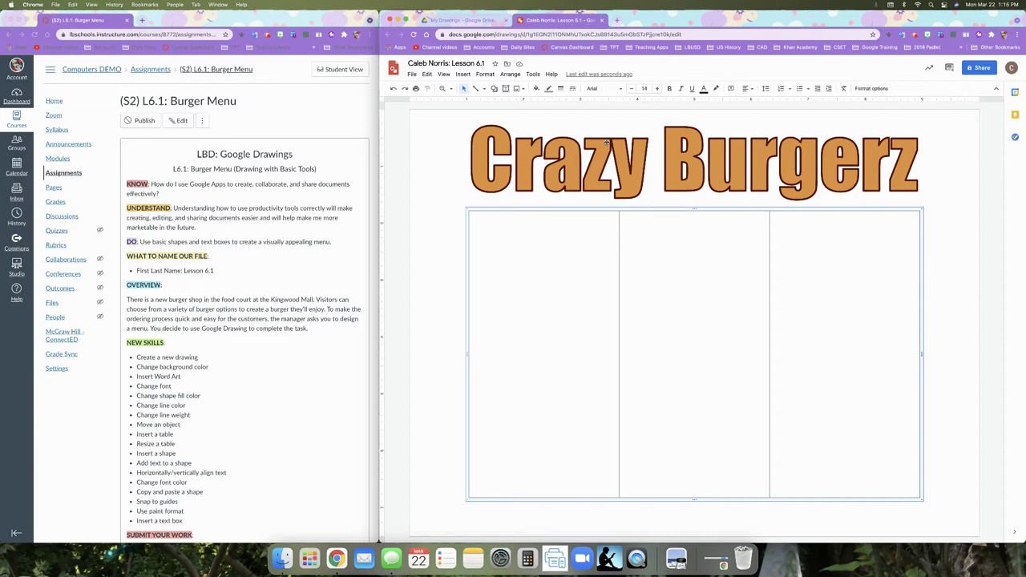
# - Reselect the whole table as a single object
pyautogui.click(559, 229)
pyautogui.click(456, 194)
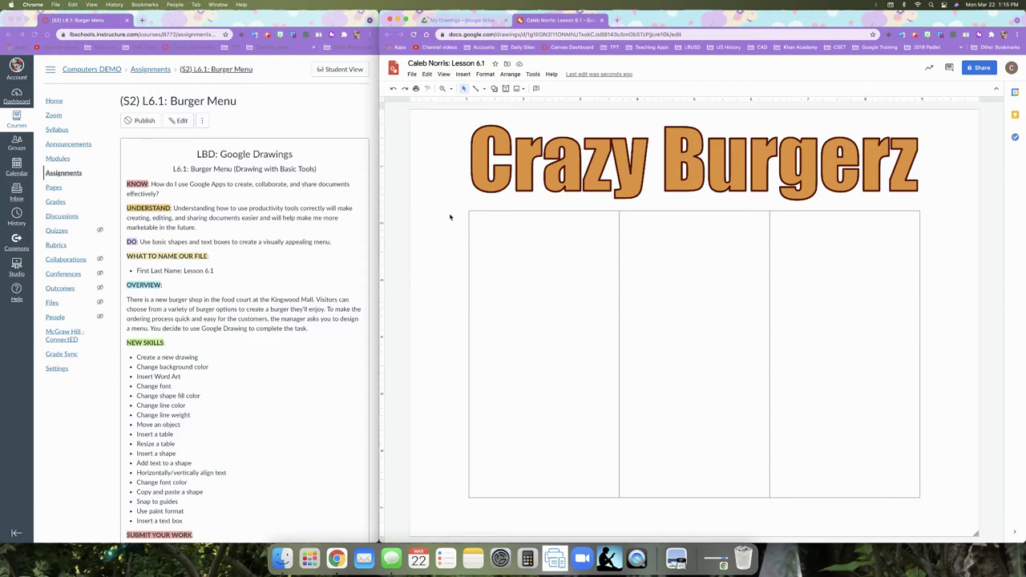
pyautogui.click(469, 222)
pyautogui.click(522, 208)
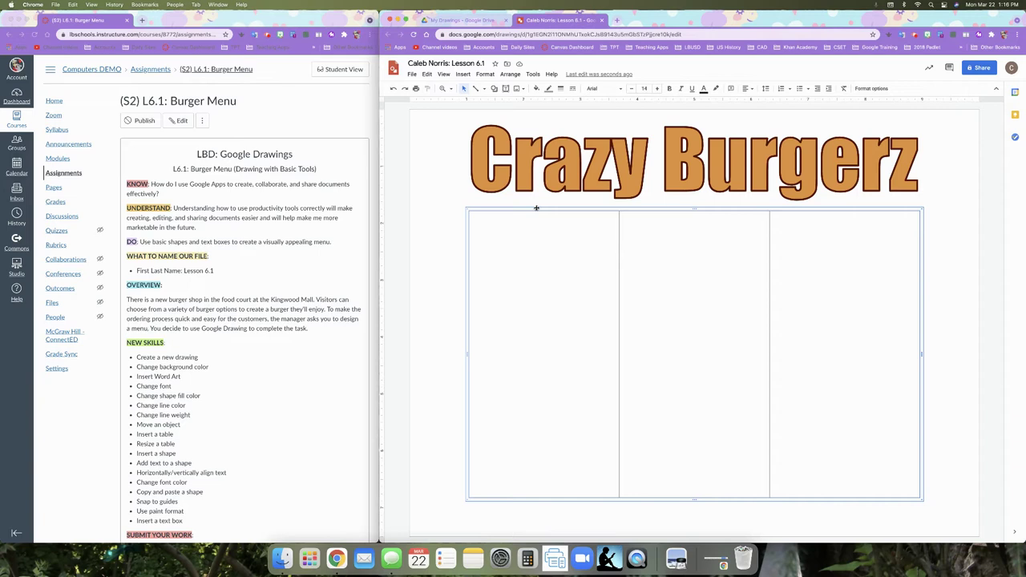
# - Draw a trial rounded rectangle in the first column, then delete it
pyautogui.click(537, 209)
pyautogui.click(462, 74)
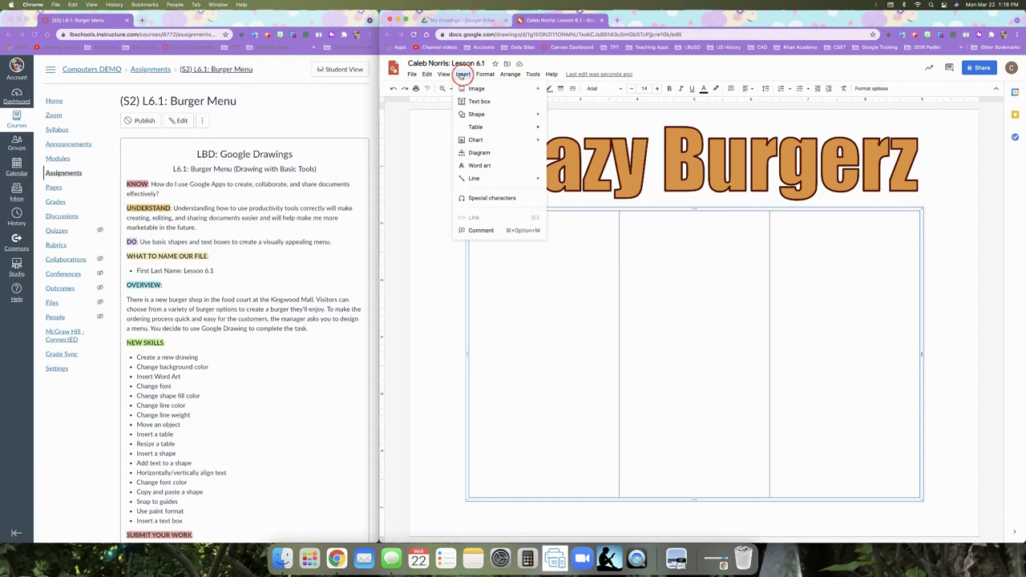
pyautogui.moveTo(480, 116)
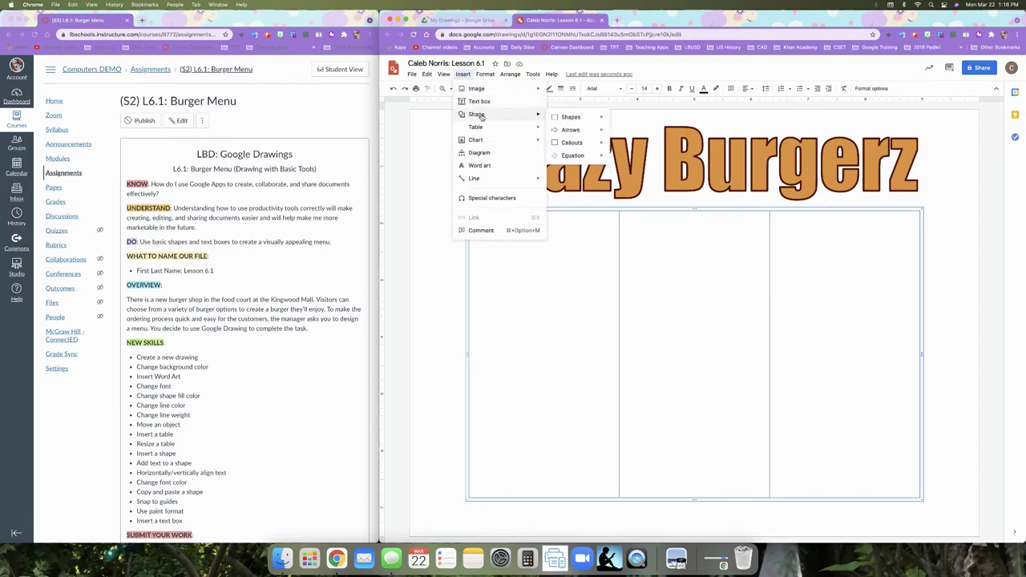
pyautogui.moveTo(568, 119)
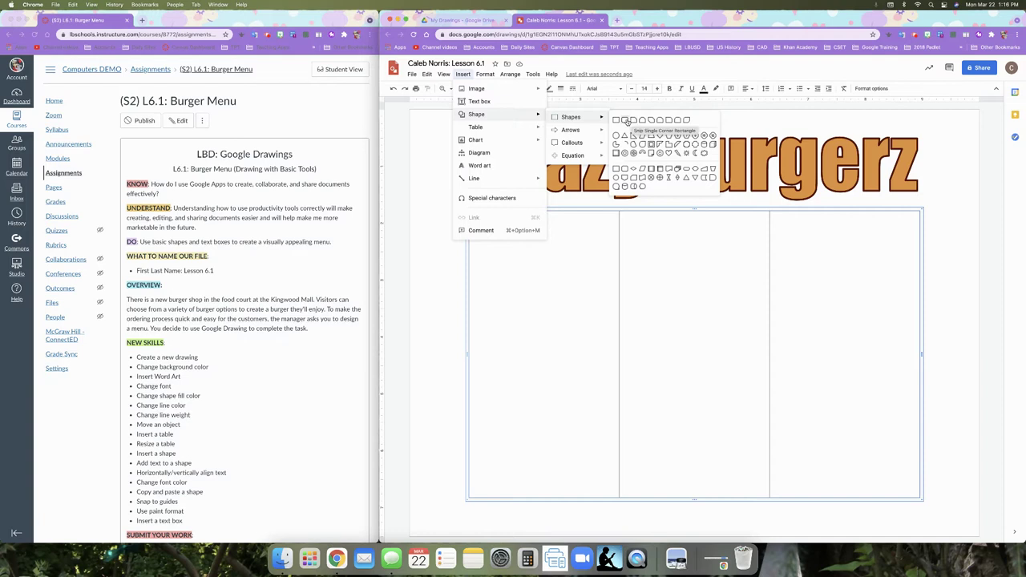
pyautogui.click(626, 120)
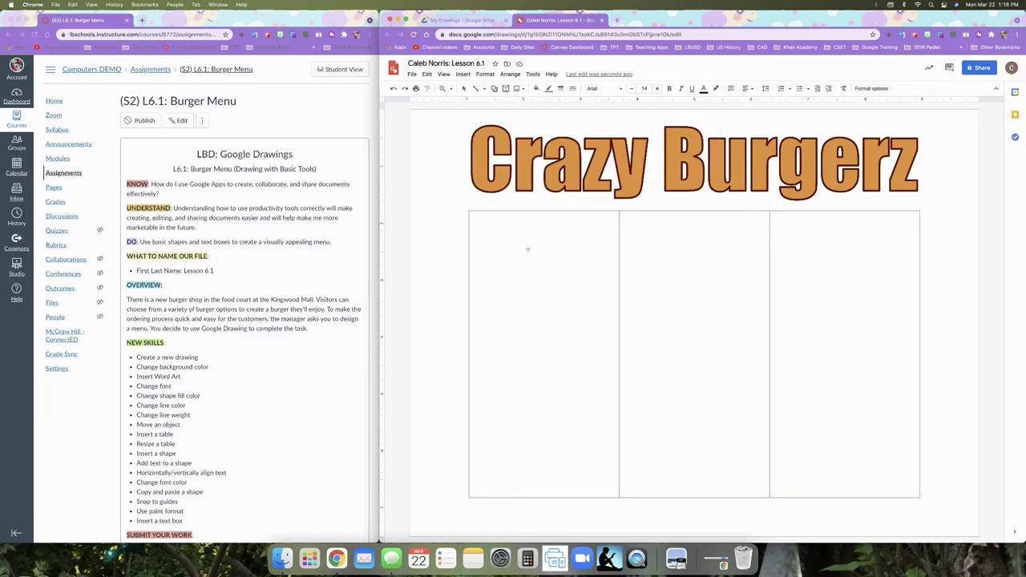
pyautogui.moveTo(571, 212); pyautogui.dragTo(593, 256)
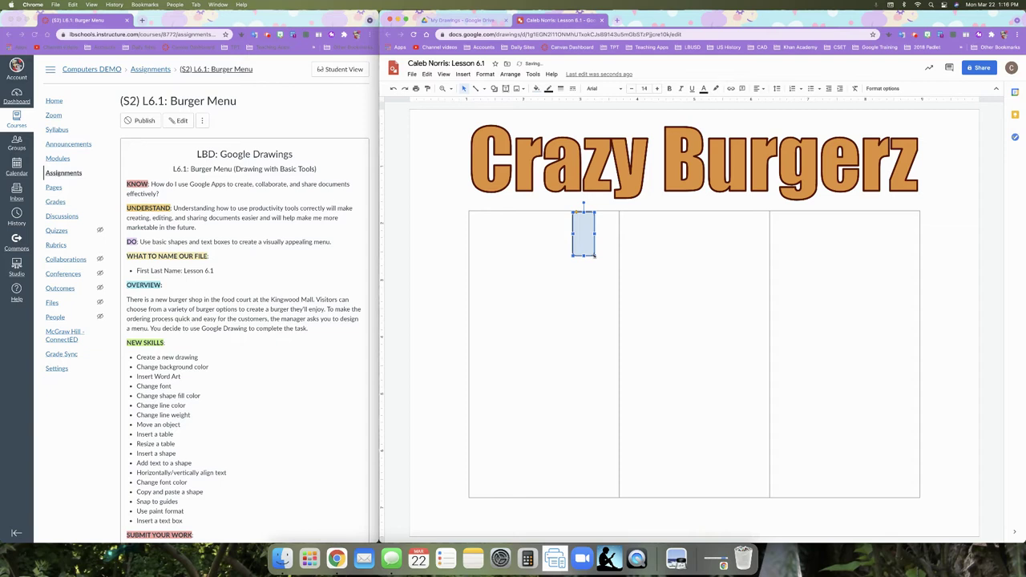
pyautogui.press('BackSpace')
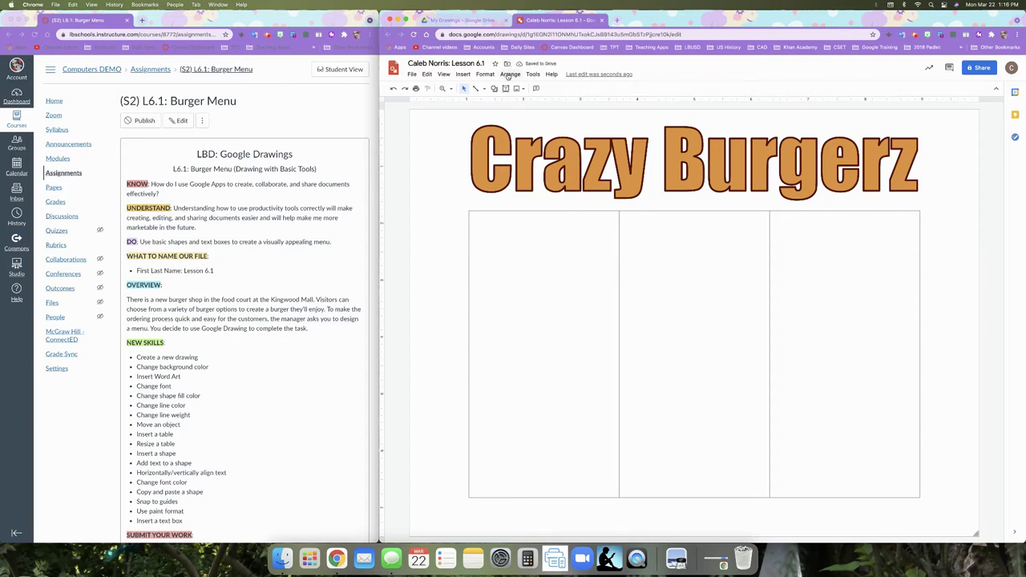
# - Draw a rounded rectangle across the top of the first table column
pyautogui.click(464, 74)
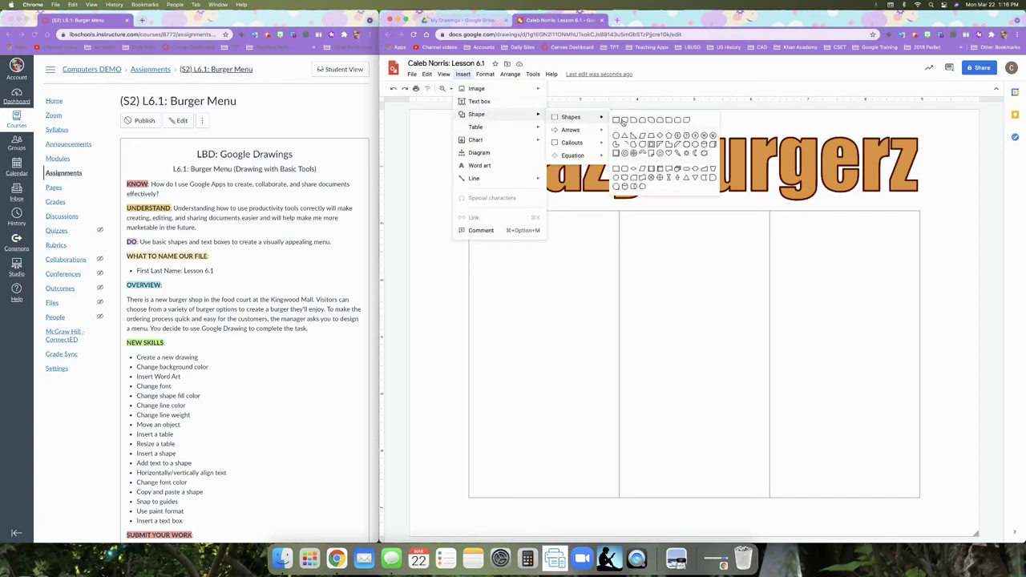
pyautogui.click(625, 121)
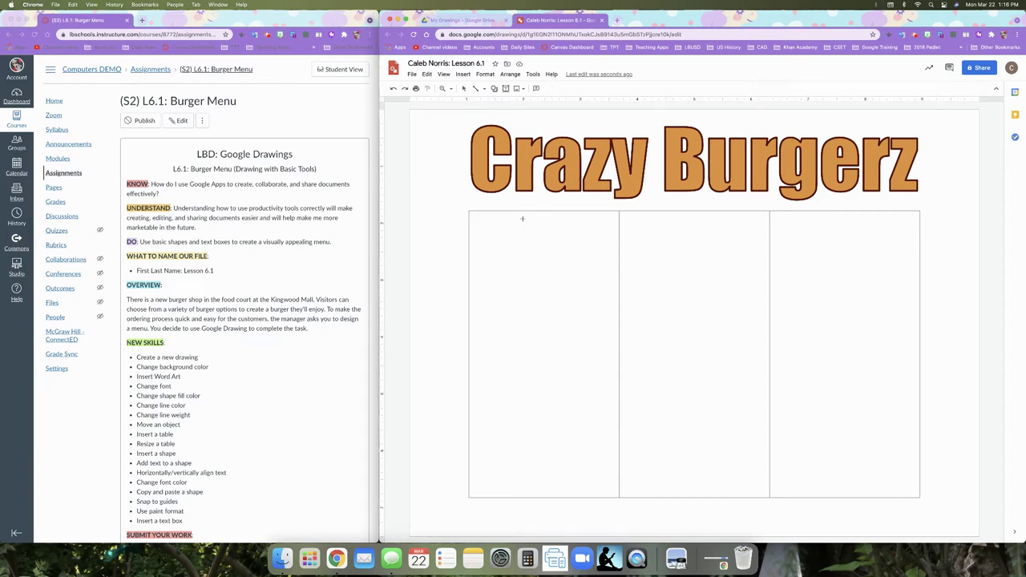
pyautogui.moveTo(473, 215); pyautogui.dragTo(613, 253)
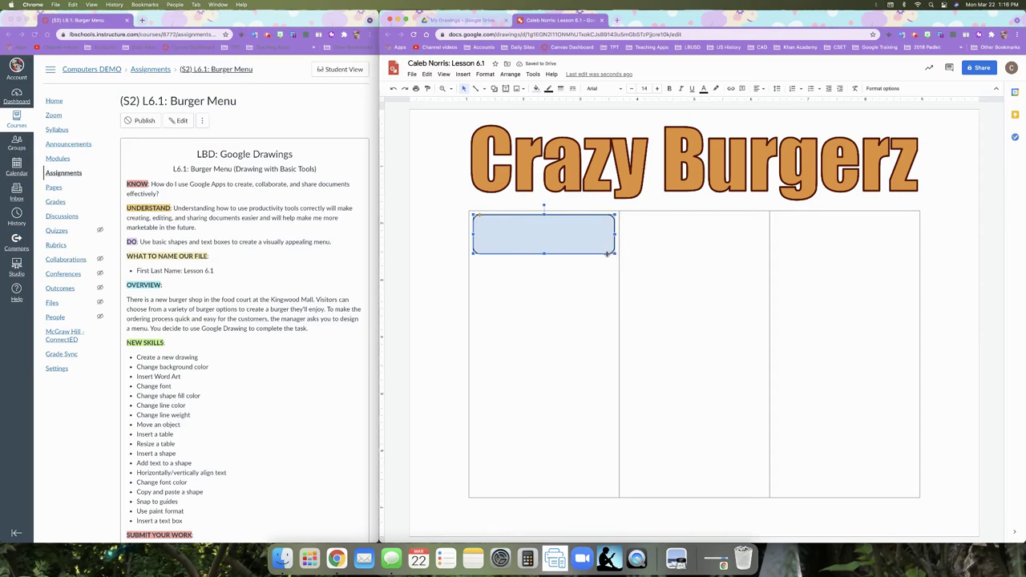
pyautogui.click(536, 90)
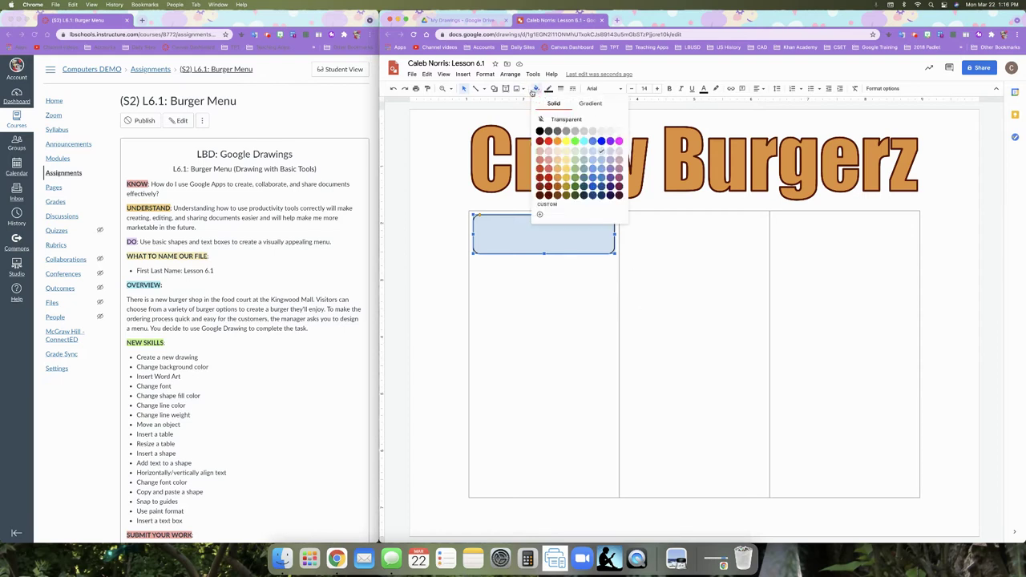
# - Fill the rectangle orange and give it a thicker dark red outline
pyautogui.click(557, 177)
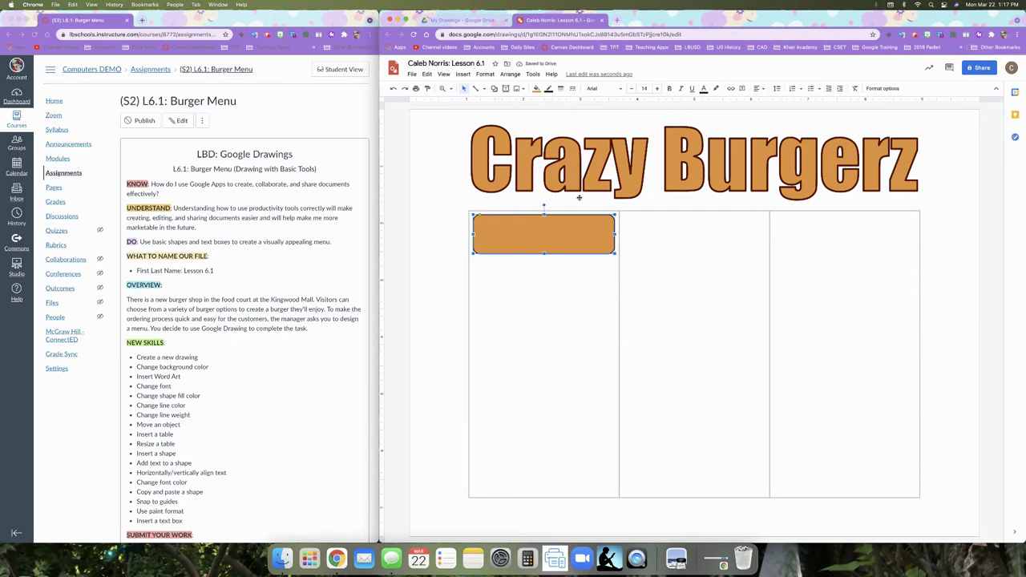
pyautogui.click(535, 89)
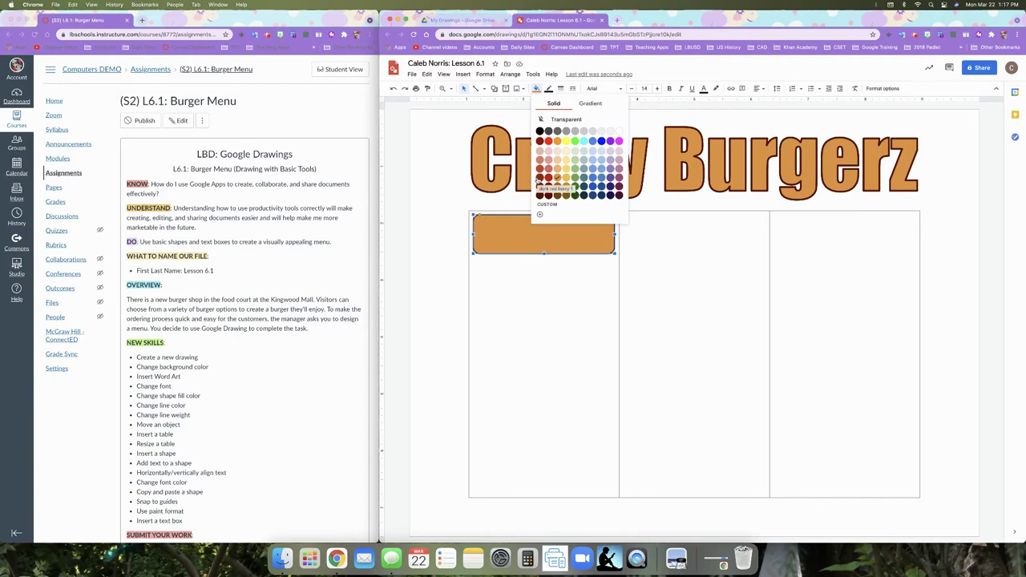
pyautogui.click(539, 181)
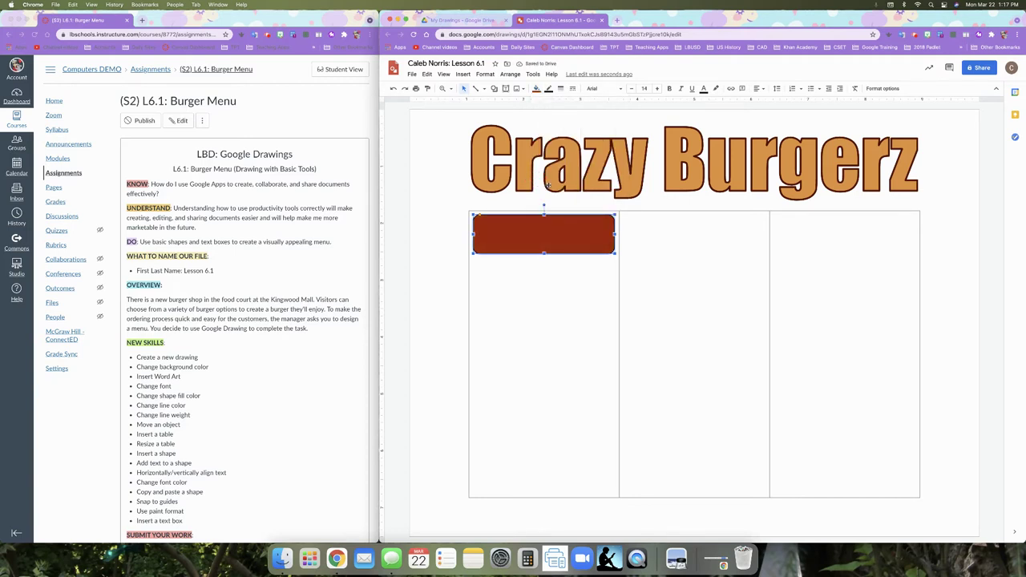
pyautogui.press('cmd+z')
pyautogui.click(548, 88)
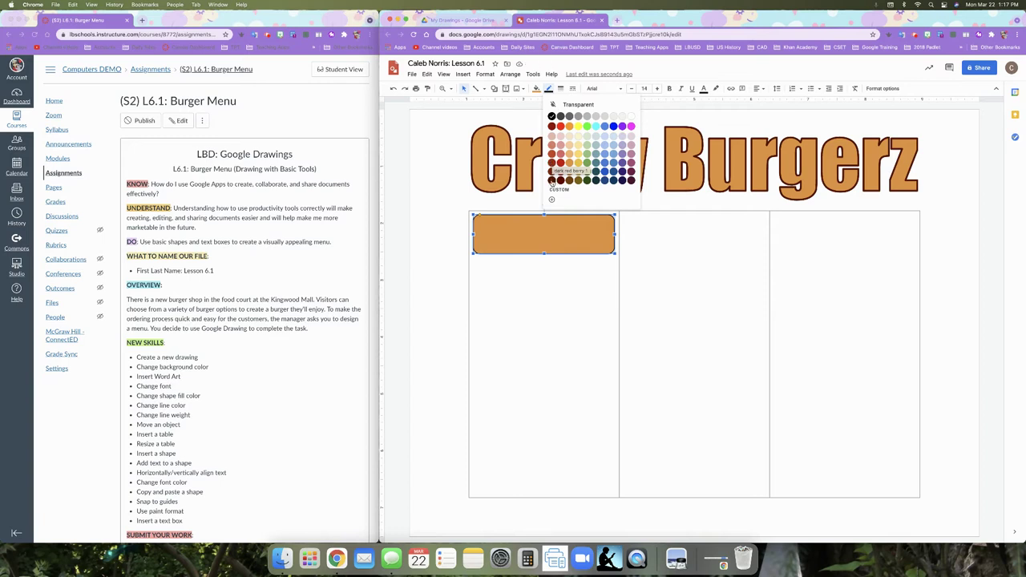
pyautogui.click(550, 178)
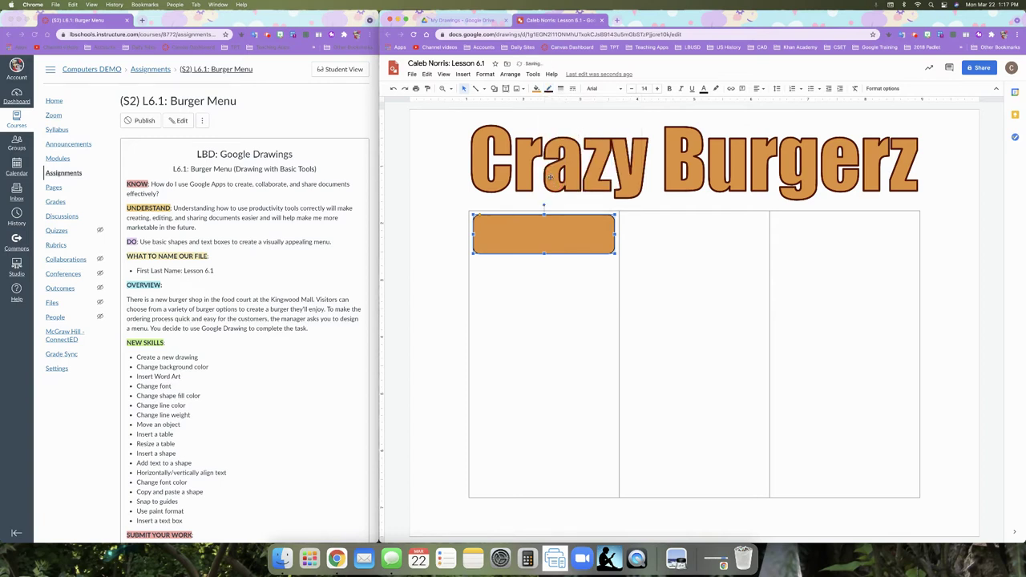
pyautogui.click(560, 88)
pyautogui.click(577, 128)
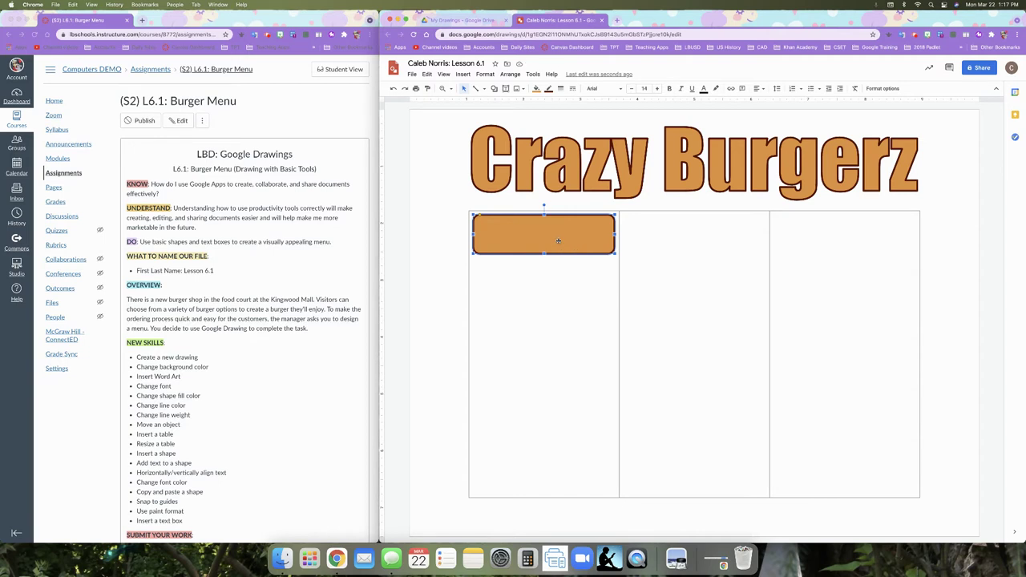
pyautogui.doubleClick(545, 235)
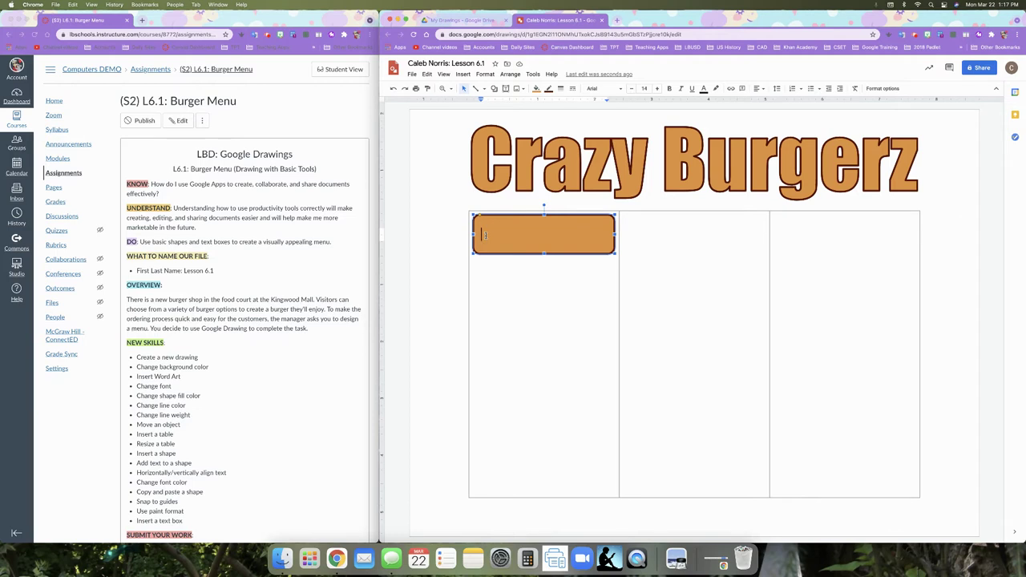
# - Type 'Cheese' inside the orange rounded rectangle
pyautogui.write('Ch')
pyautogui.press('BackSpace')
pyautogui.write('heese')
pyautogui.click(763, 88)
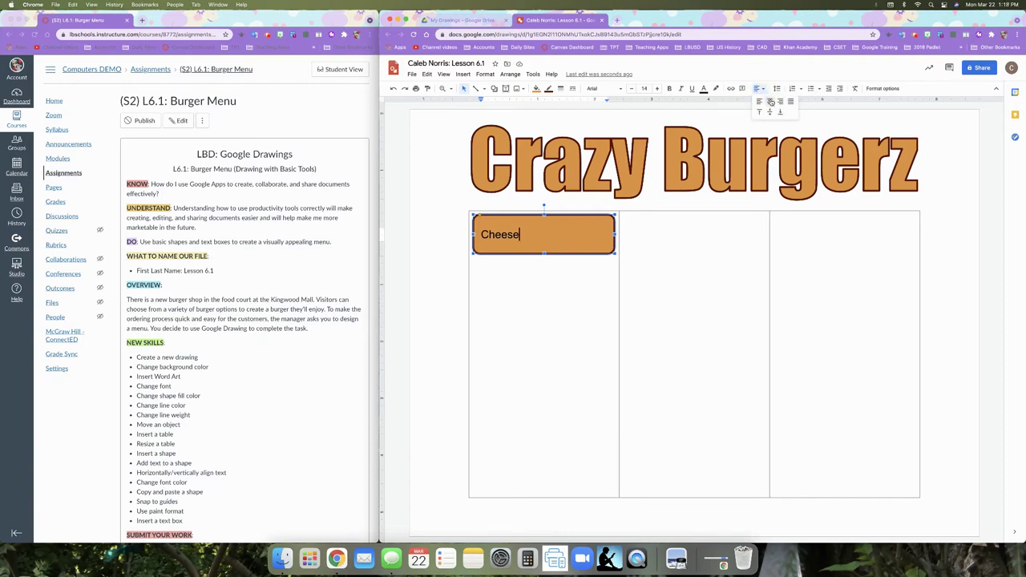
# - Centre 'Cheese' and make it dark red berry 3 Impact text at size 20
pyautogui.click(769, 101)
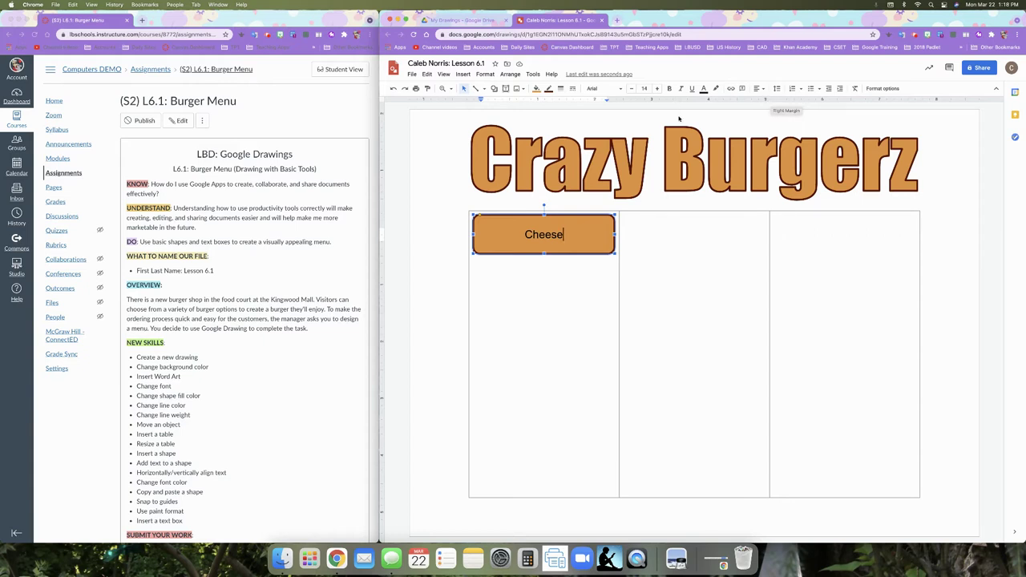
pyautogui.doubleClick(548, 235)
pyautogui.press('super+c')
pyautogui.click(703, 90)
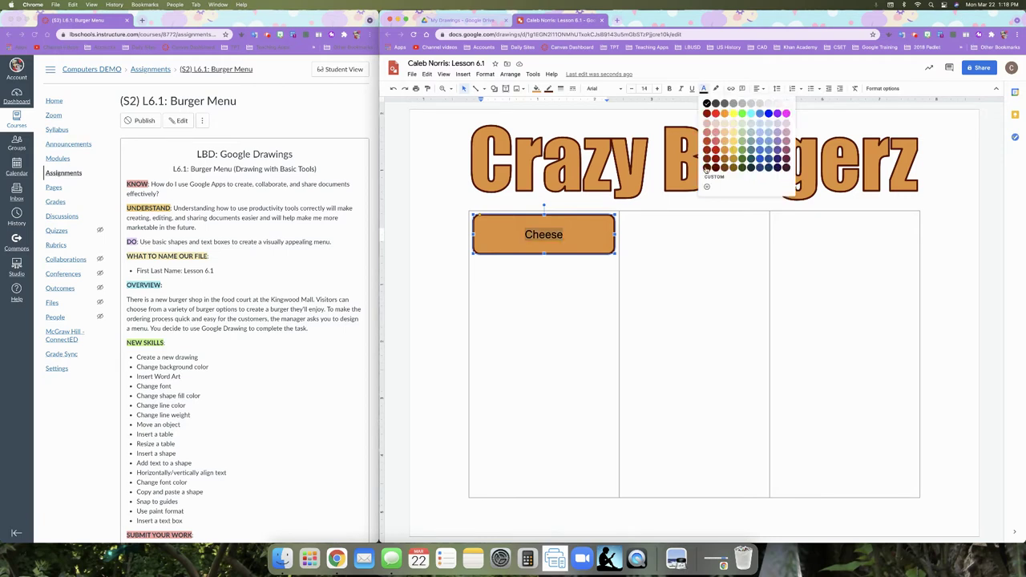
pyautogui.click(706, 168)
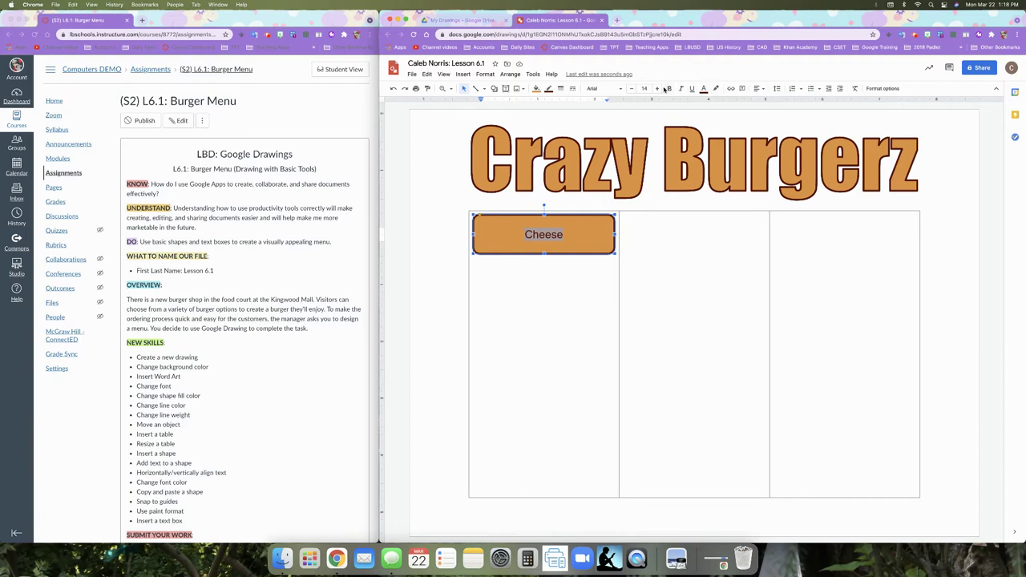
pyautogui.click(656, 90)
pyautogui.click(656, 90)
pyautogui.click(656, 90)
pyautogui.click(656, 90)
pyautogui.click(657, 90)
pyautogui.click(657, 90)
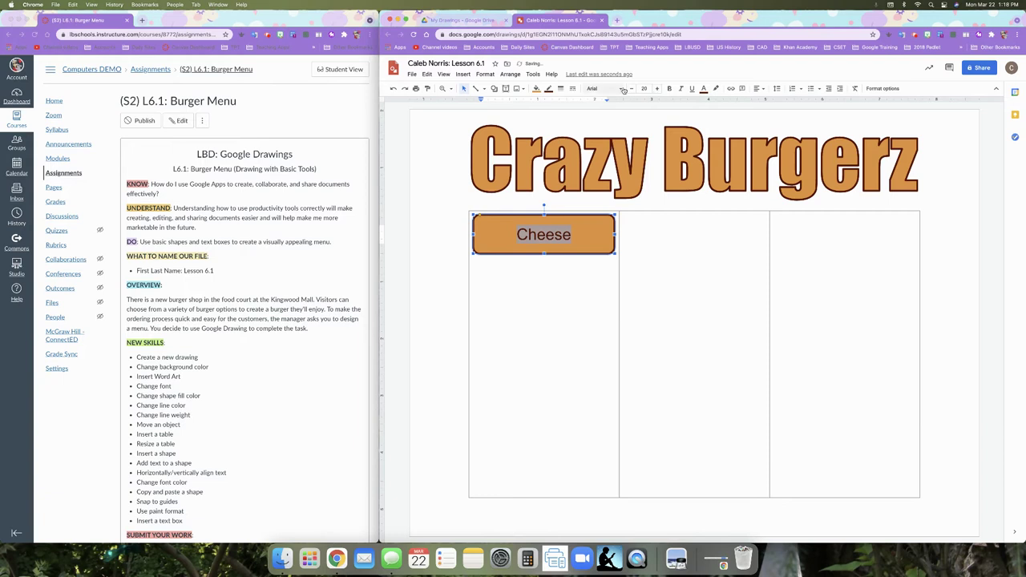
pyautogui.click(623, 90)
pyautogui.click(614, 135)
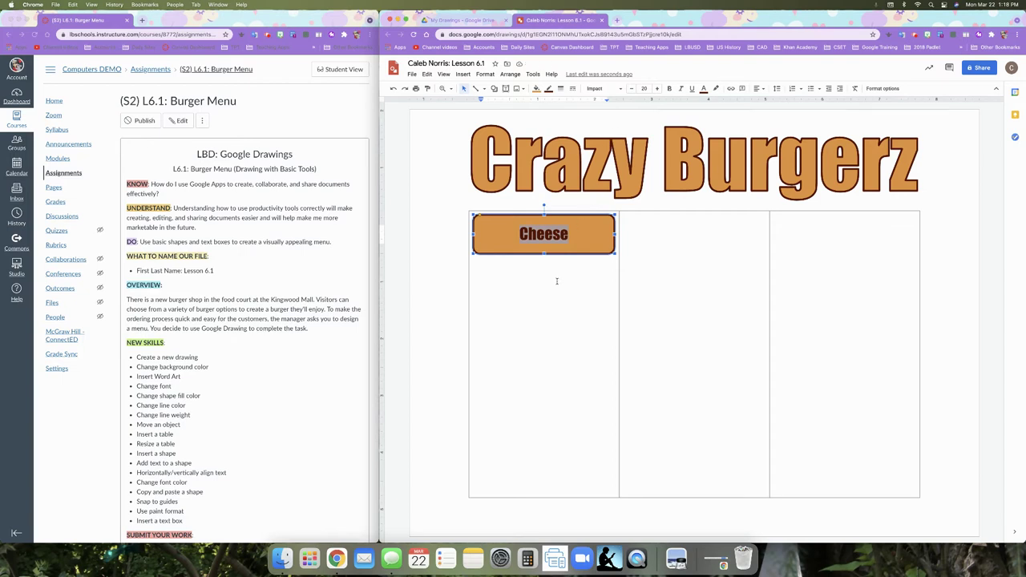
pyautogui.click(586, 252)
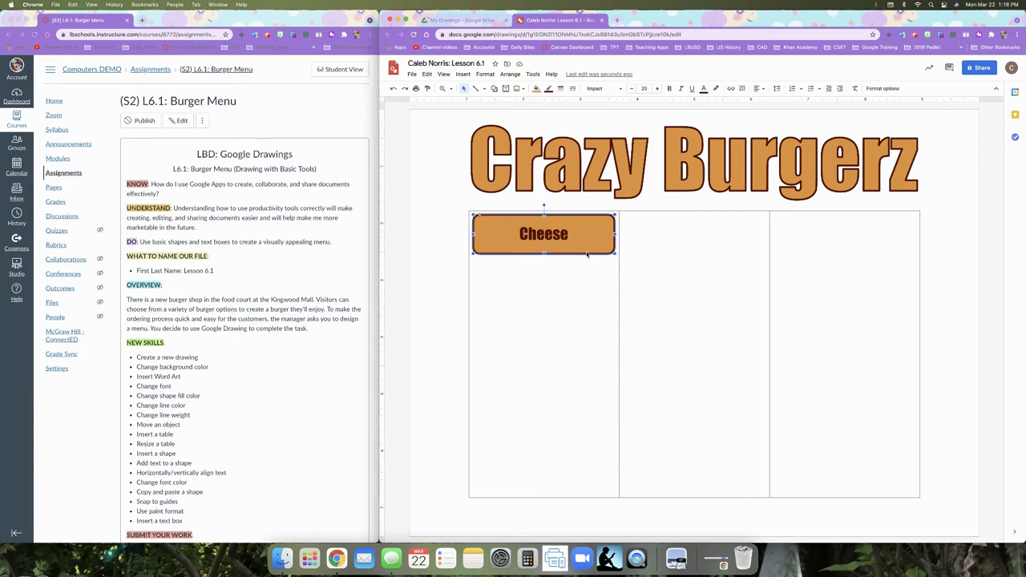
pyautogui.rightClick(586, 252)
pyautogui.click(600, 276)
pyautogui.click(602, 275)
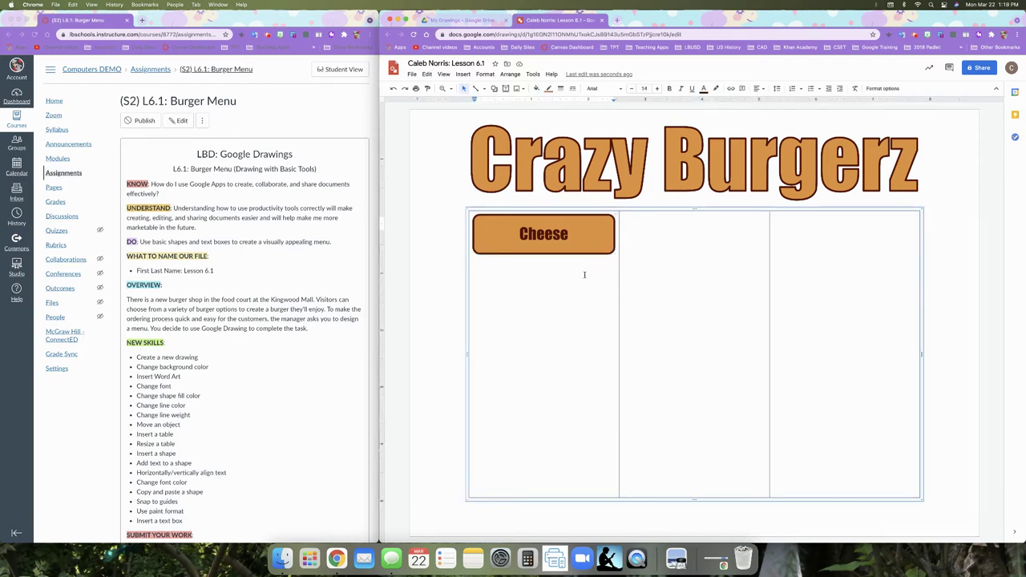
pyautogui.rightClick(590, 276)
pyautogui.click(601, 309)
pyautogui.click(676, 235)
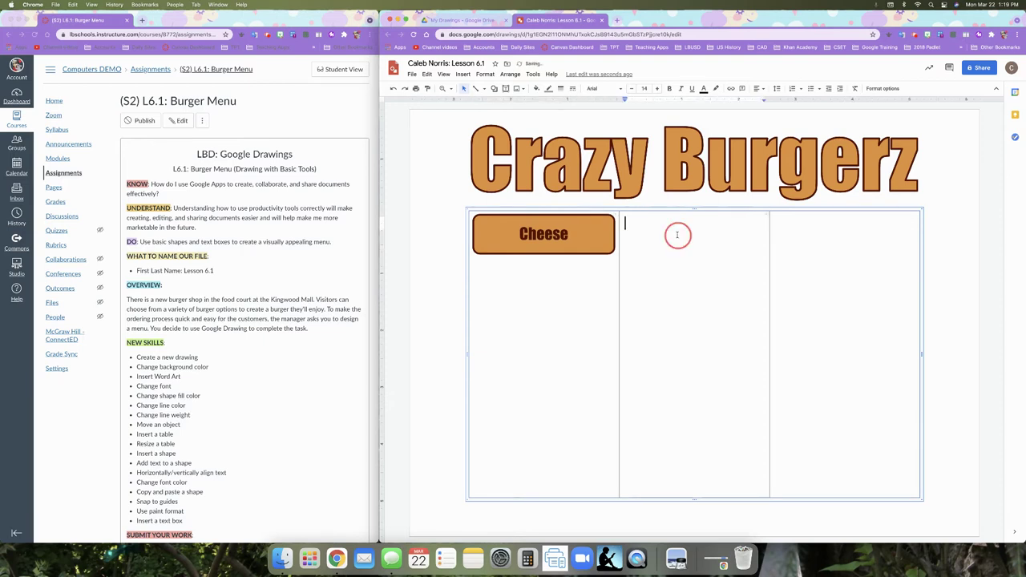
pyautogui.rightClick(677, 236)
pyautogui.click(700, 269)
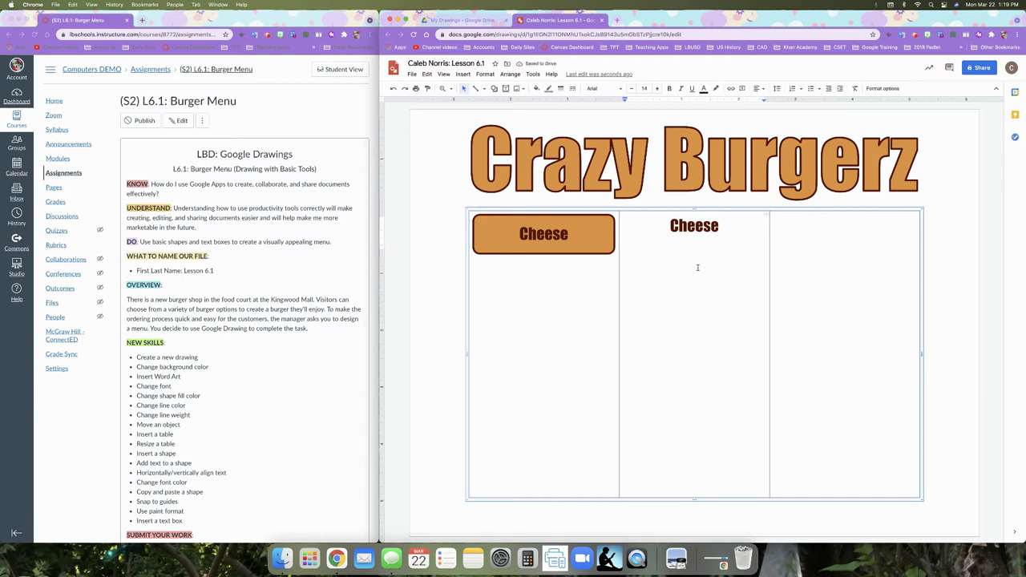
pyautogui.press('super+z')
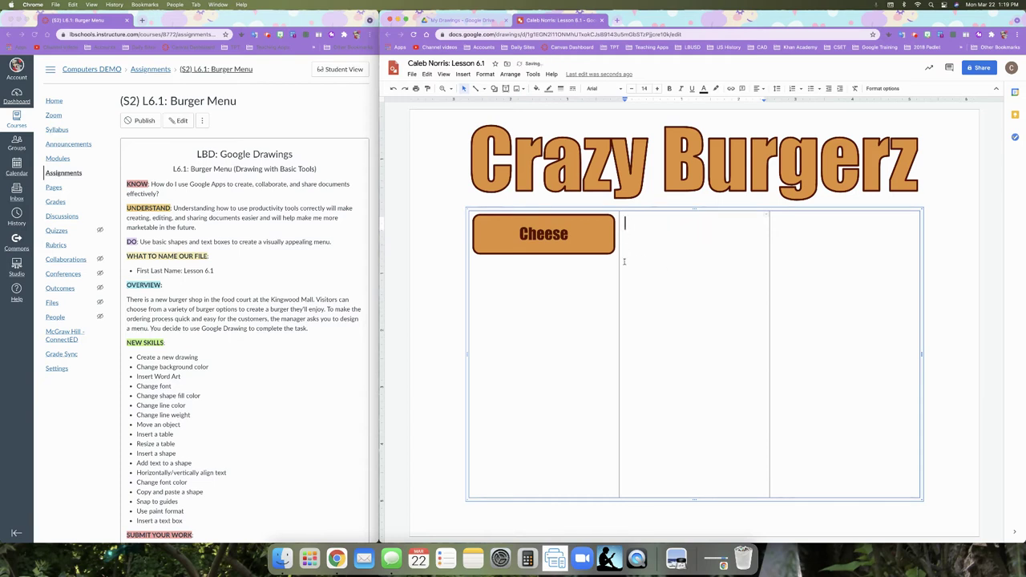
pyautogui.click(602, 254)
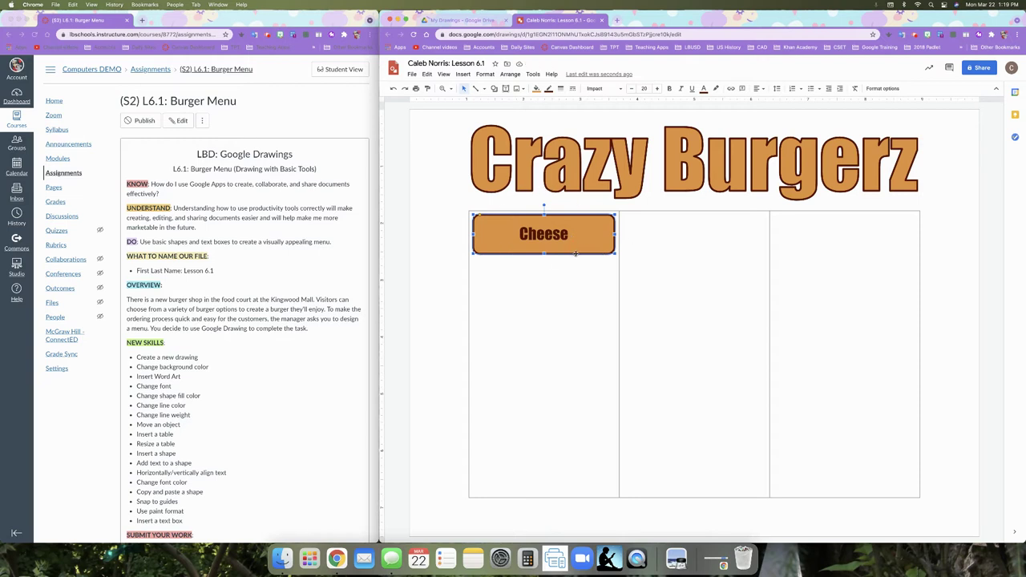
pyautogui.rightClick(574, 253)
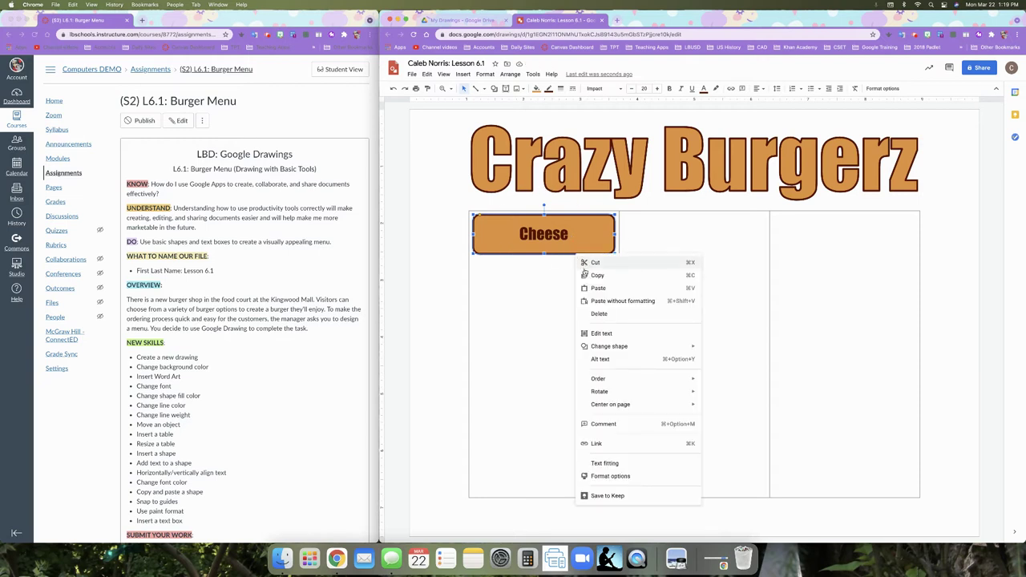
pyautogui.click(590, 275)
pyautogui.click(646, 279)
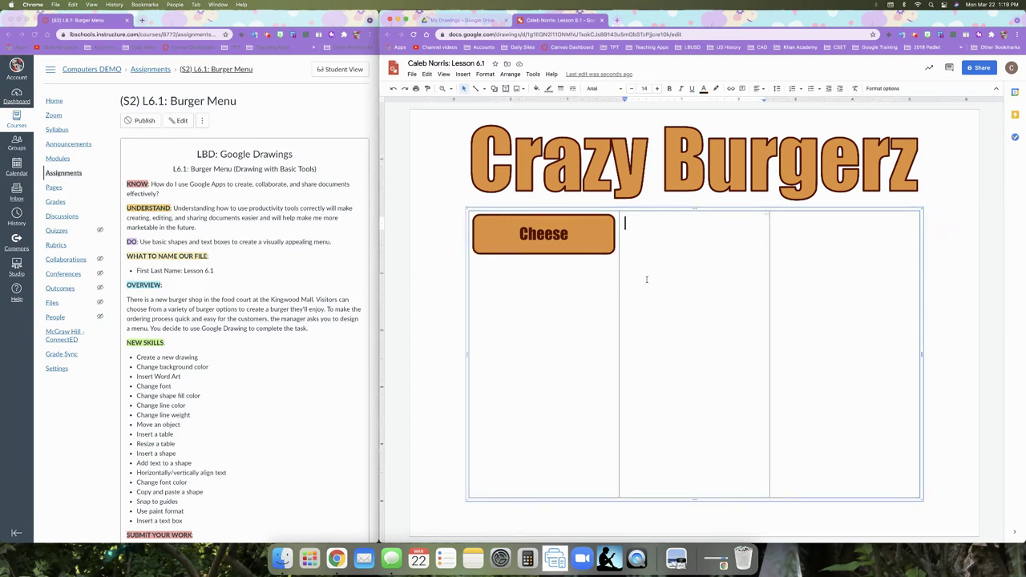
pyautogui.rightClick(646, 279)
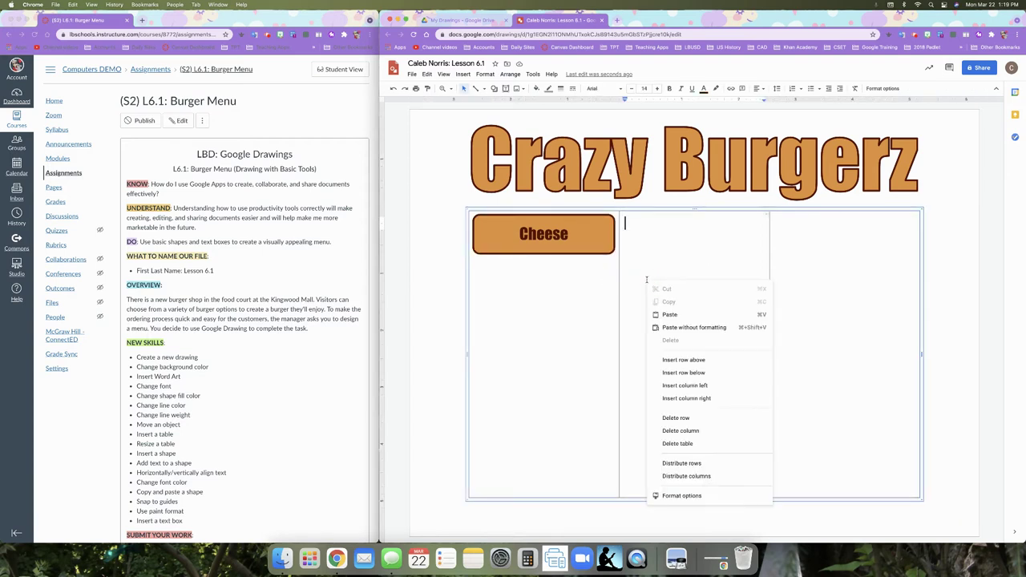
pyautogui.click(666, 314)
pyautogui.press('BackSpace')
pyautogui.press('BackSpace')
pyautogui.press('BackSpace')
pyautogui.press('BackSpace')
pyautogui.press('BackSpace')
pyautogui.press('BackSpace')
pyautogui.press('BackSpace')
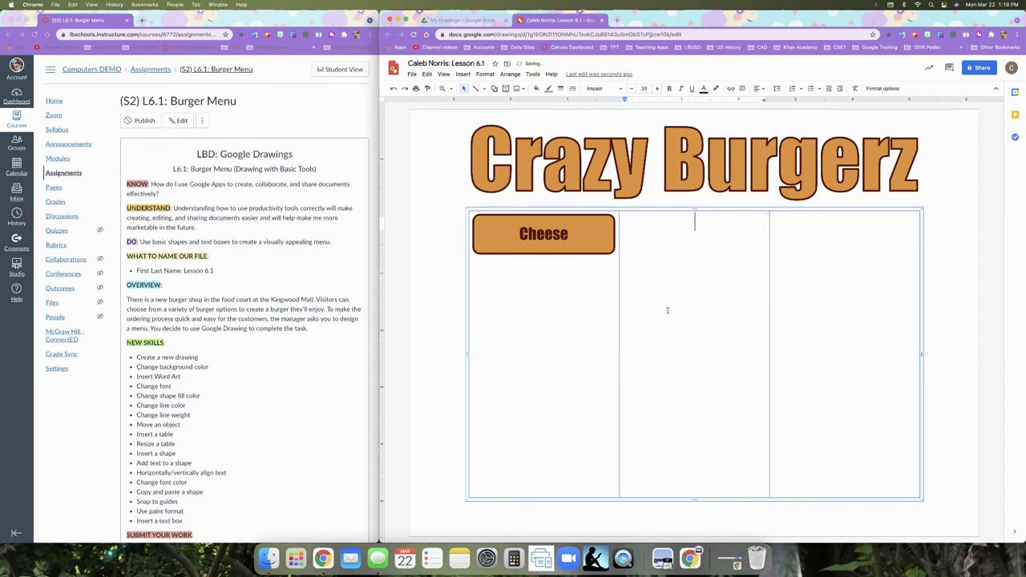
pyautogui.click(915, 37)
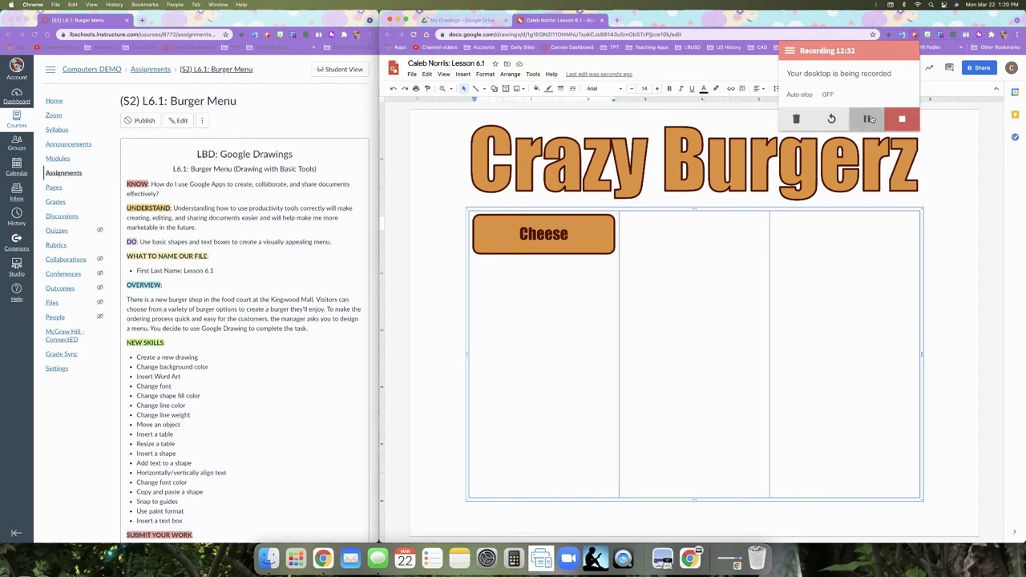
pyautogui.click(930, 131)
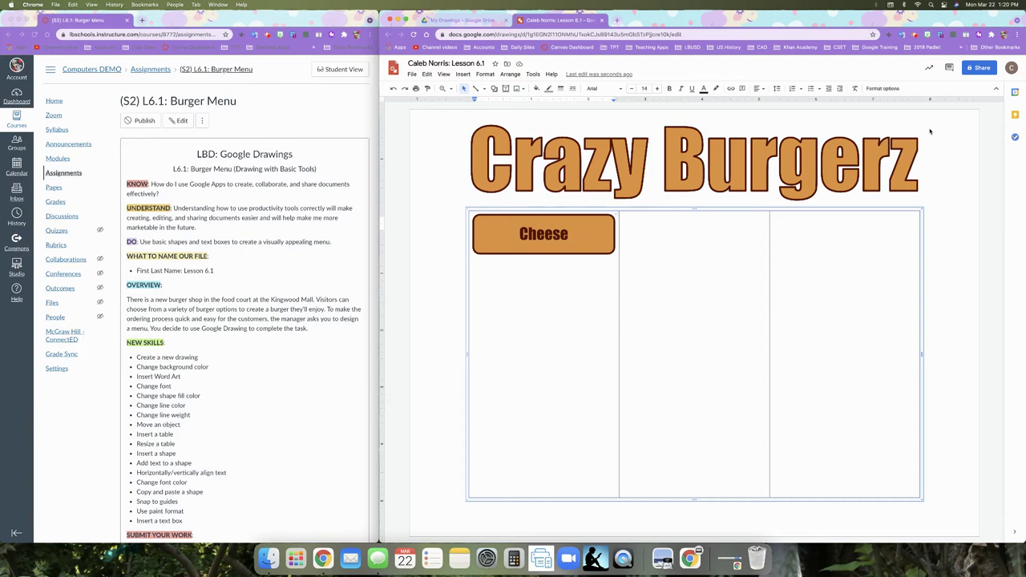
pyautogui.click(599, 252)
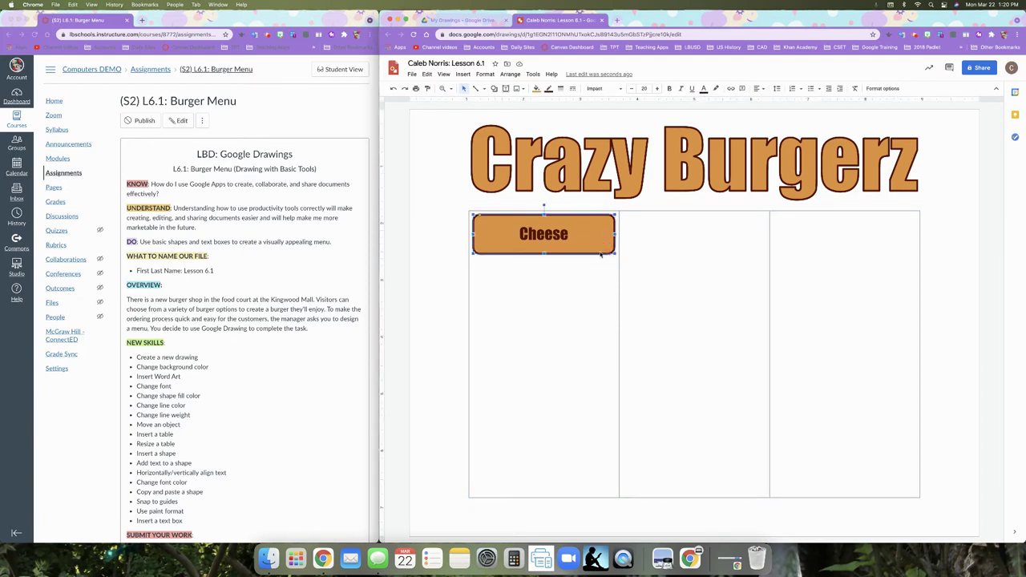
# - Cut the Cheese button and try pasting it back, undoing the extra copy
pyautogui.rightClick(600, 253)
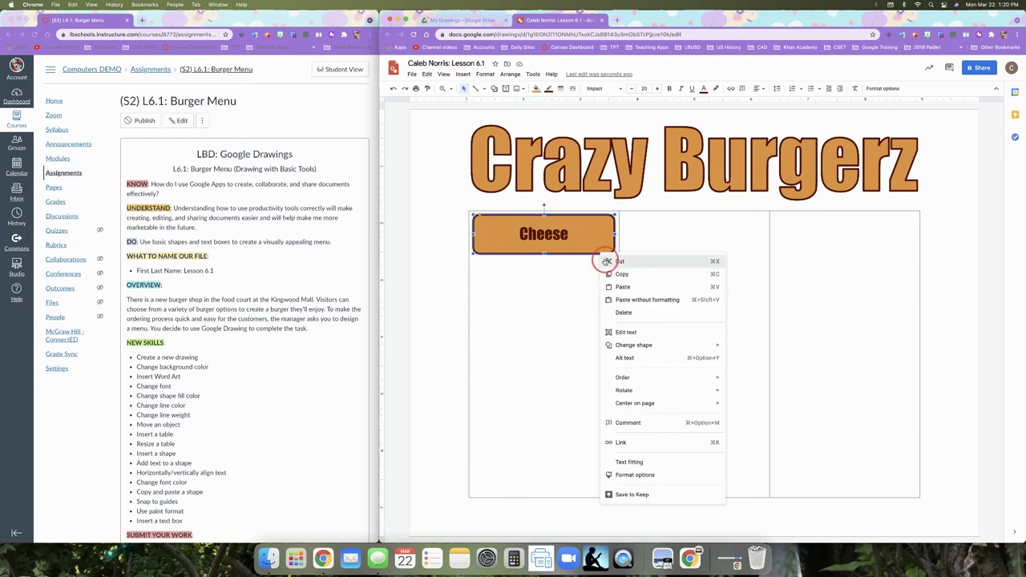
pyautogui.click(605, 259)
pyautogui.click(454, 269)
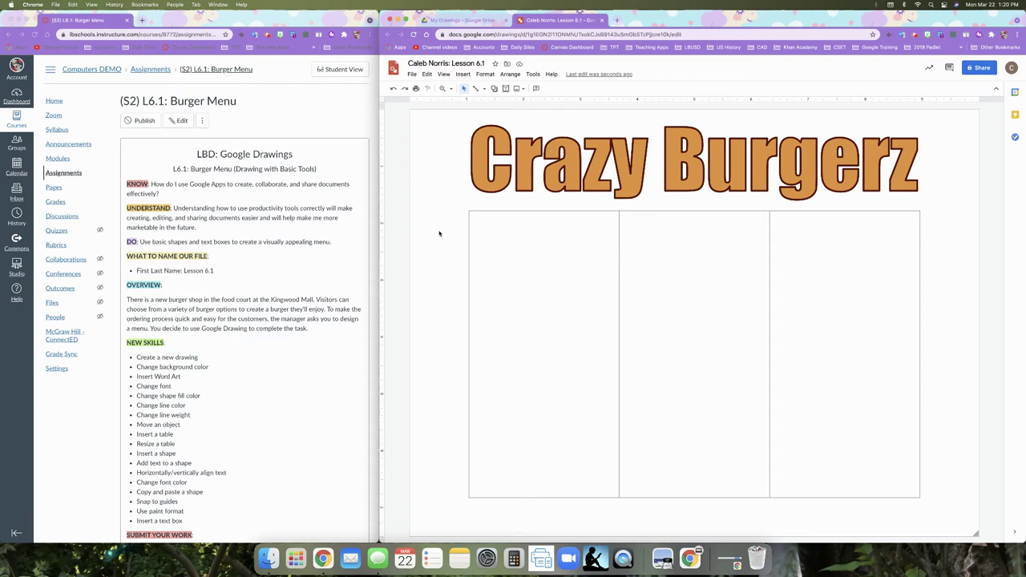
pyautogui.rightClick(438, 234)
pyautogui.click(461, 266)
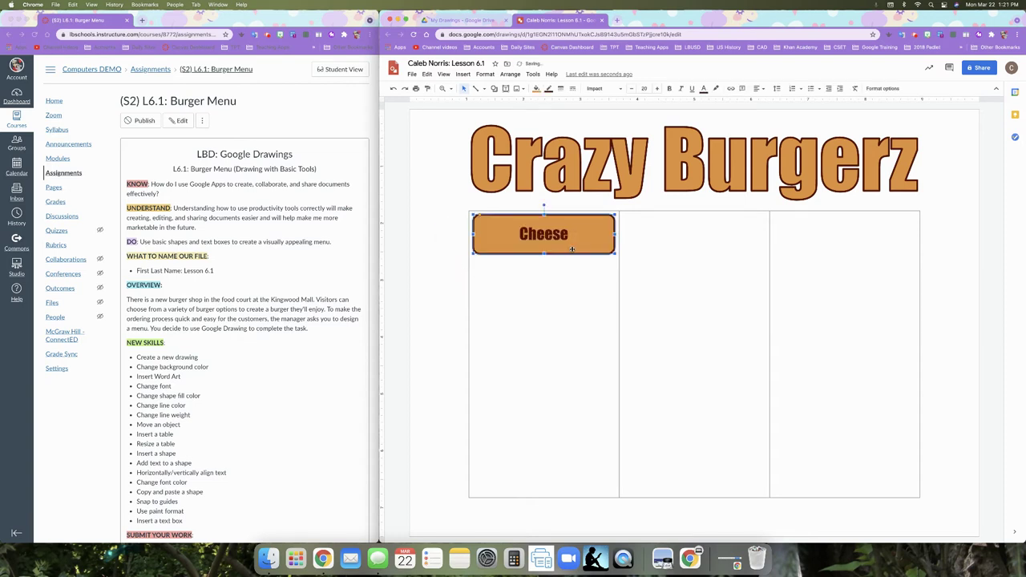
pyautogui.rightClick(557, 267)
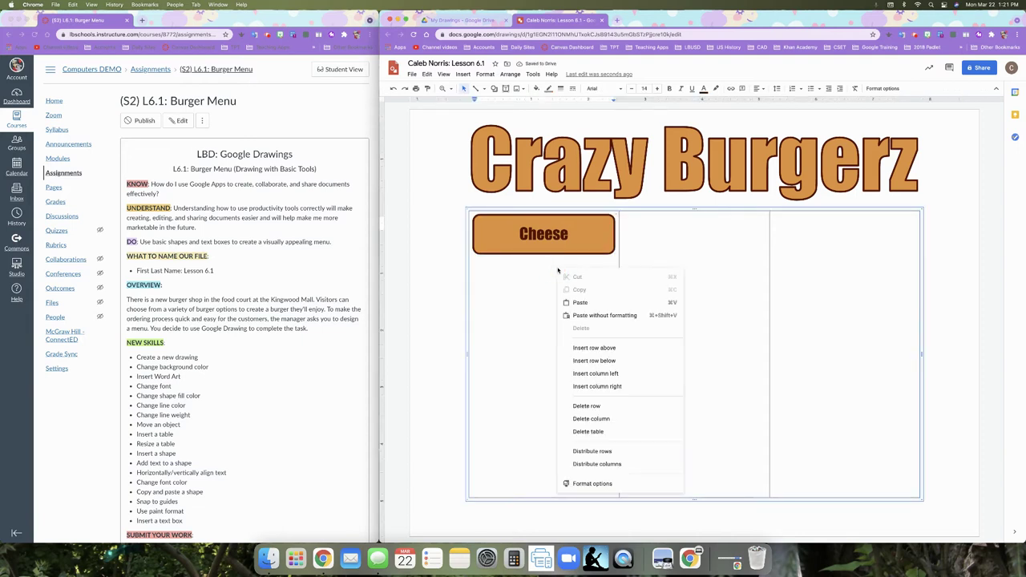
pyautogui.click(574, 299)
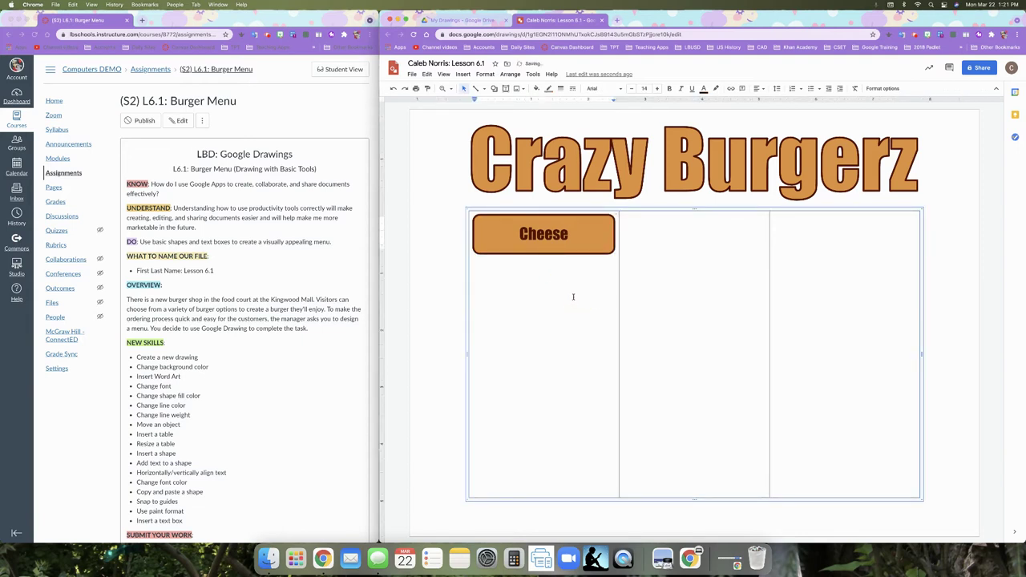
pyautogui.click(436, 272)
pyautogui.rightClick(434, 271)
pyautogui.click(451, 306)
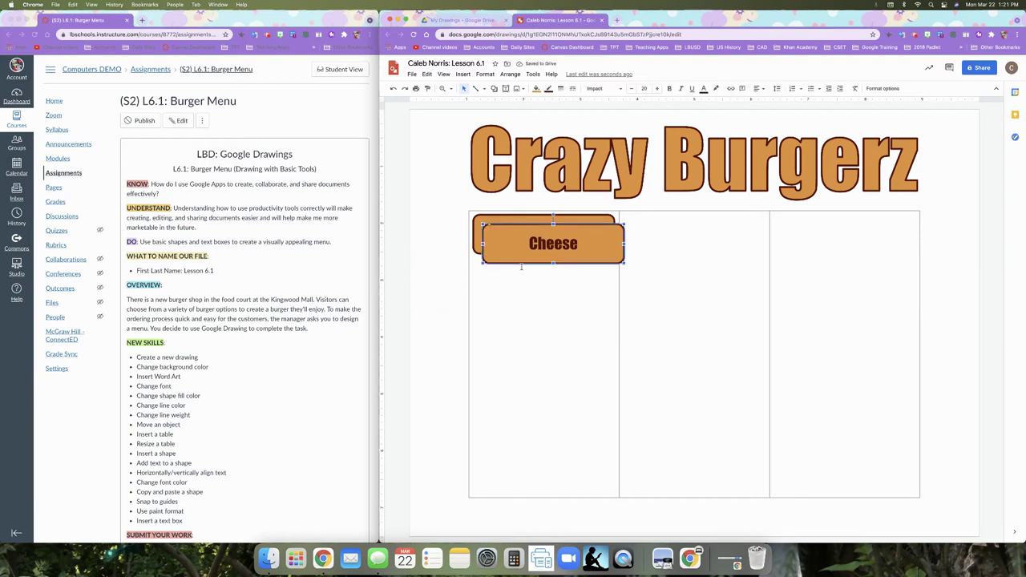
pyautogui.hotkey('ctrl', 'z')
pyautogui.hotkey('ctrl', 'z')
pyautogui.hotkey('ctrl', 'z')
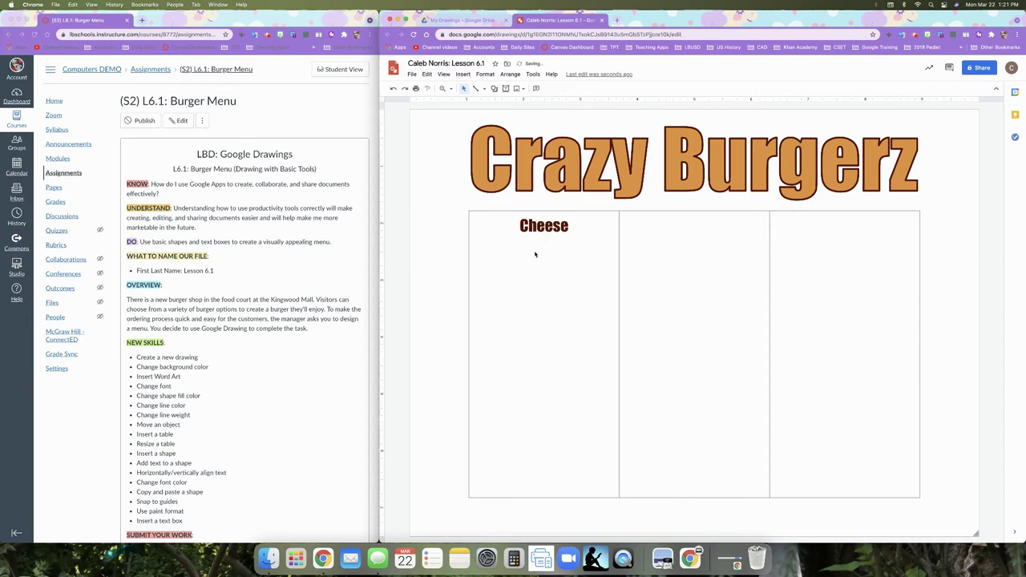
# - Delete the leftover Cheese text from the first cell and paste the button back
pyautogui.doubleClick(545, 227)
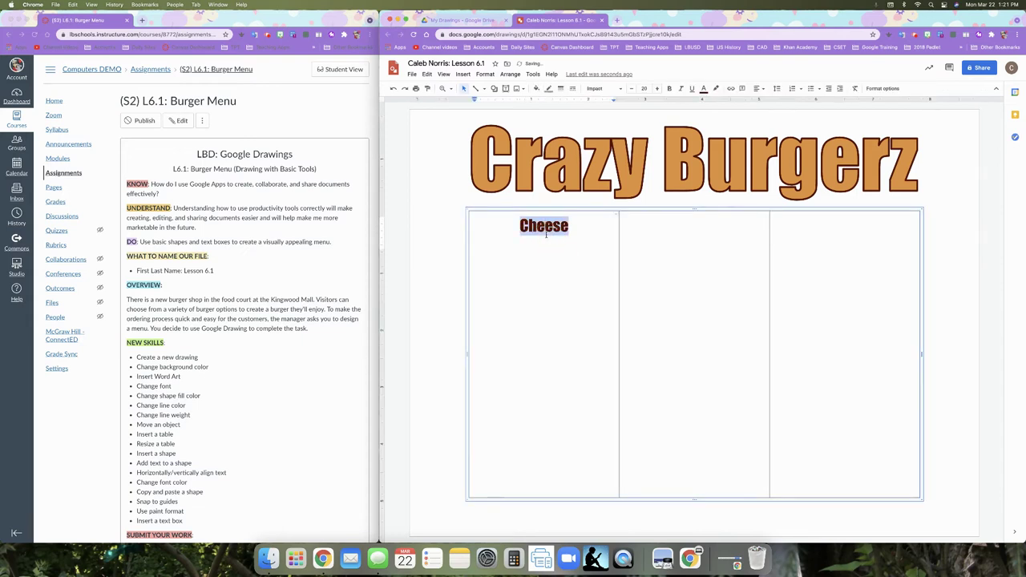
pyautogui.press('BackSpace')
pyautogui.click(458, 268)
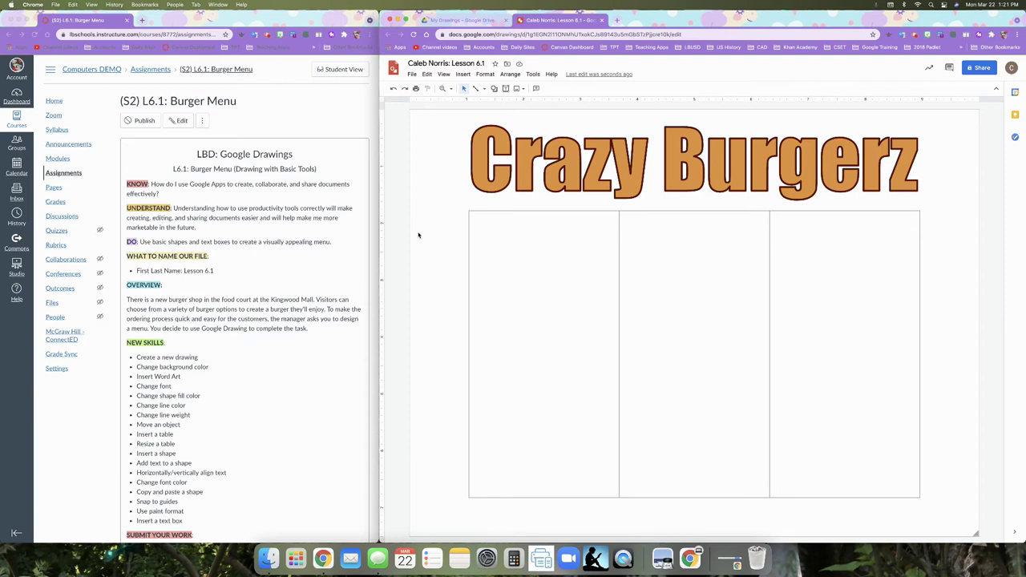
pyautogui.press('super+v')
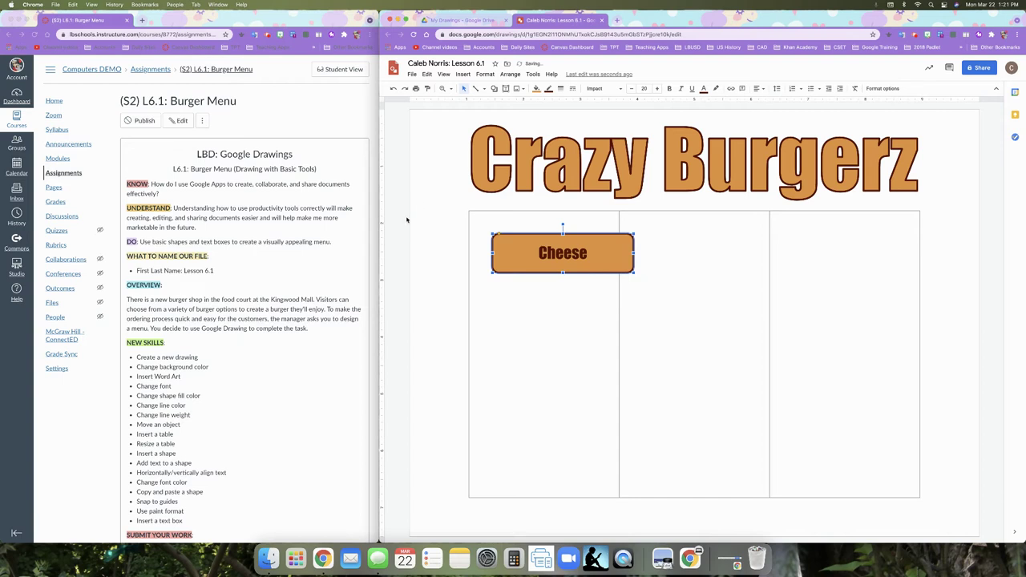
# - Set the Cheese button atop the first column and a pasted copy atop the second
pyautogui.moveTo(587, 235); pyautogui.dragTo(569, 220)
pyautogui.click(443, 263)
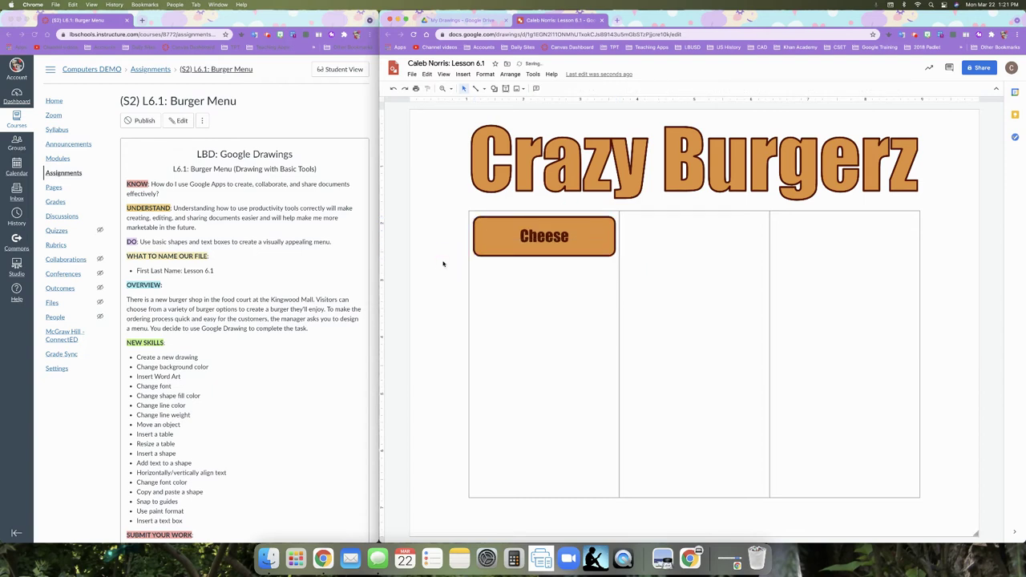
pyautogui.click(437, 234)
pyautogui.hotkey('ctrl', 'v')
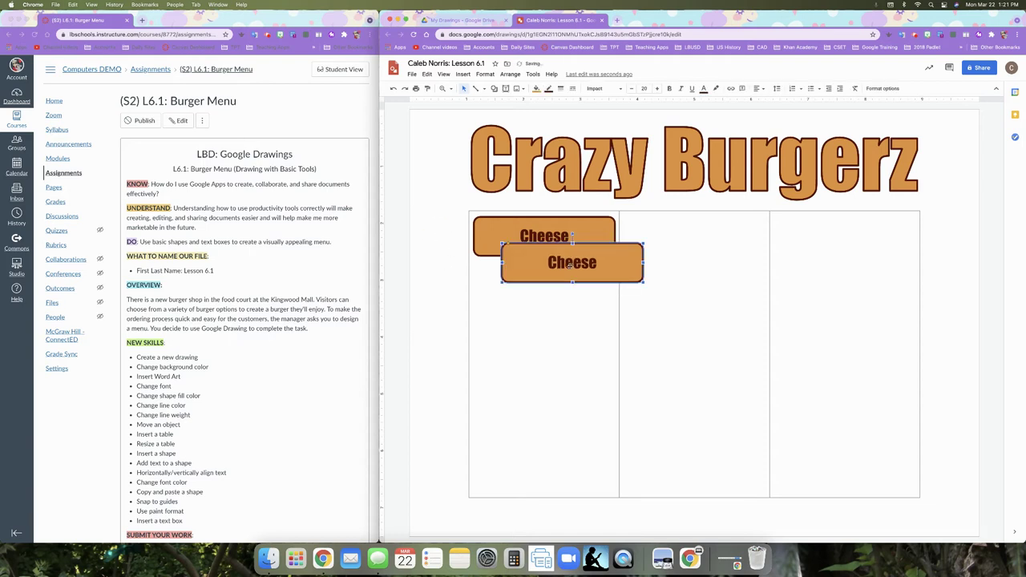
pyautogui.moveTo(642, 250); pyautogui.dragTo(722, 218)
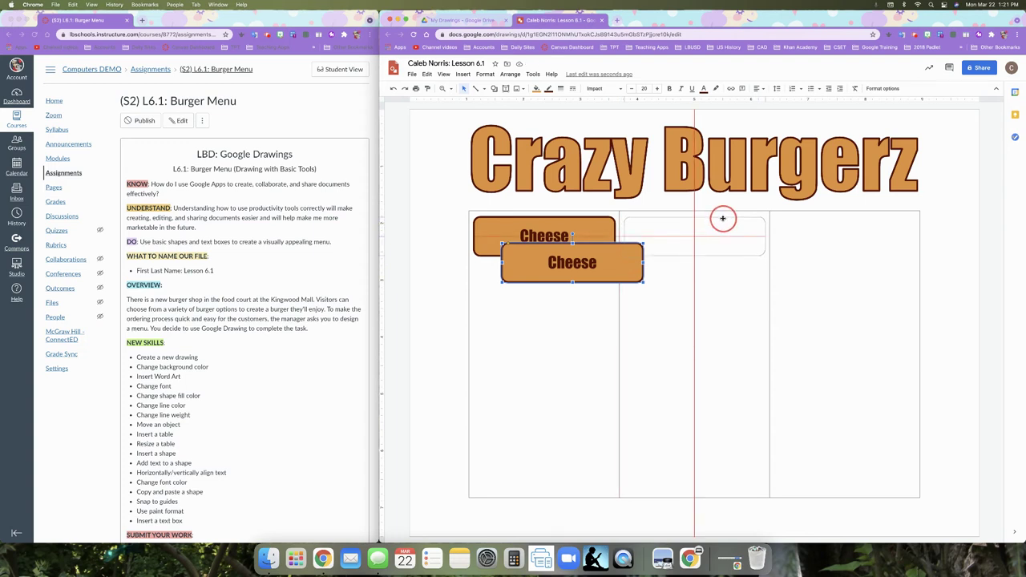
pyautogui.moveTo(722, 218); pyautogui.dragTo(722, 218)
pyautogui.moveTo(722, 218); pyautogui.dragTo(723, 221)
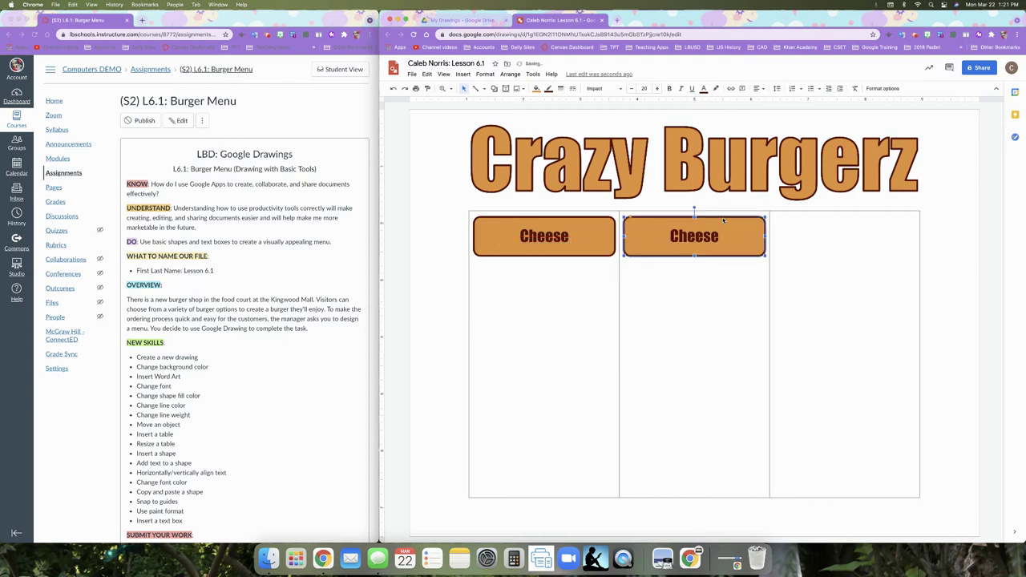
# - Paste a third Cheese button and place it atop the right column
pyautogui.click(446, 251)
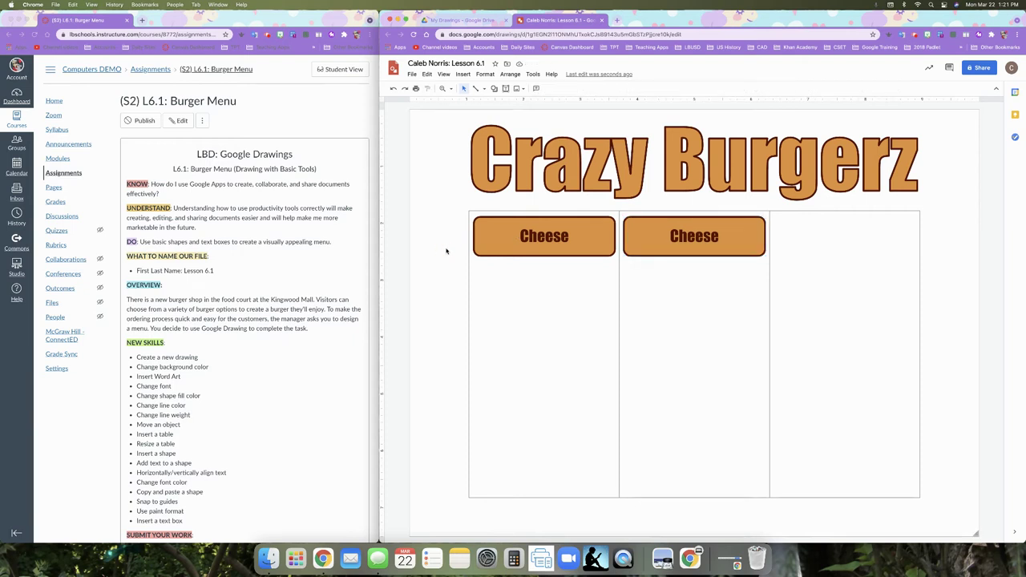
pyautogui.hotkey('ctrl', 'v')
pyautogui.click(638, 291)
pyautogui.moveTo(637, 290); pyautogui.dragTo(899, 256)
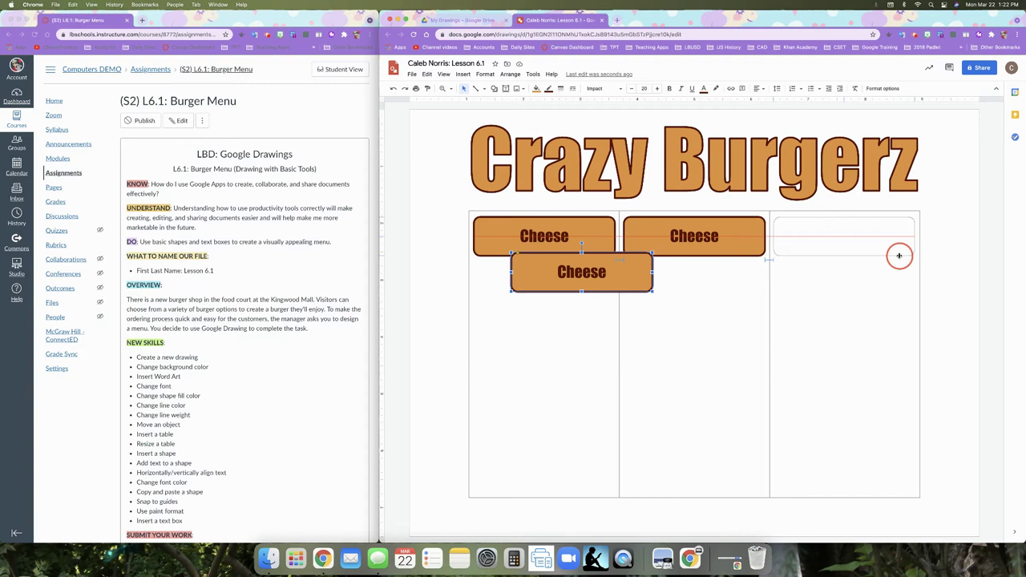
pyautogui.moveTo(898, 256); pyautogui.dragTo(898, 255)
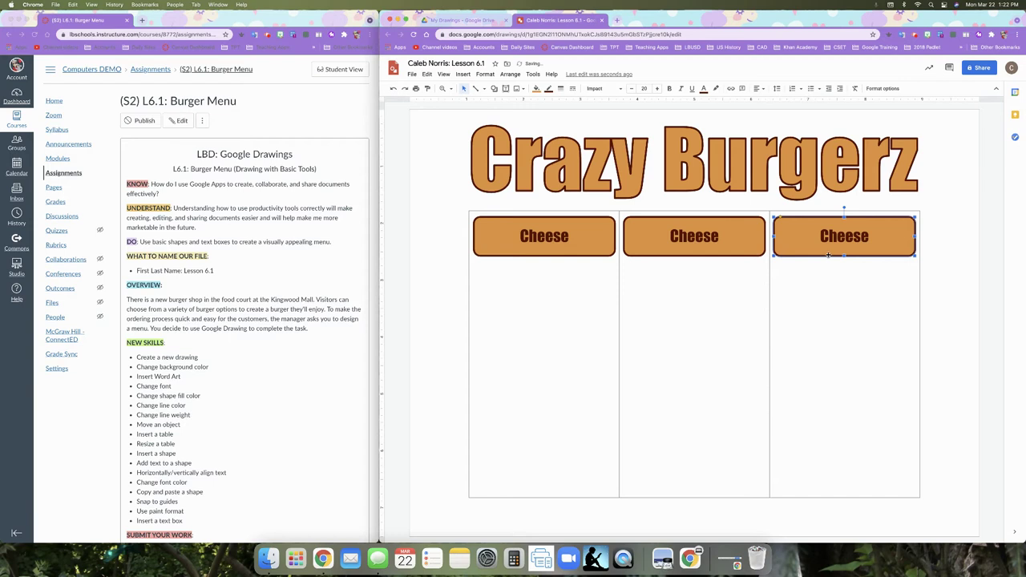
# - Rename the middle and right buttons from 'Cheese' to 'Toppings' and 'Sides'
pyautogui.doubleClick(680, 236)
pyautogui.doubleClick(694, 236)
pyautogui.write('Toppings')
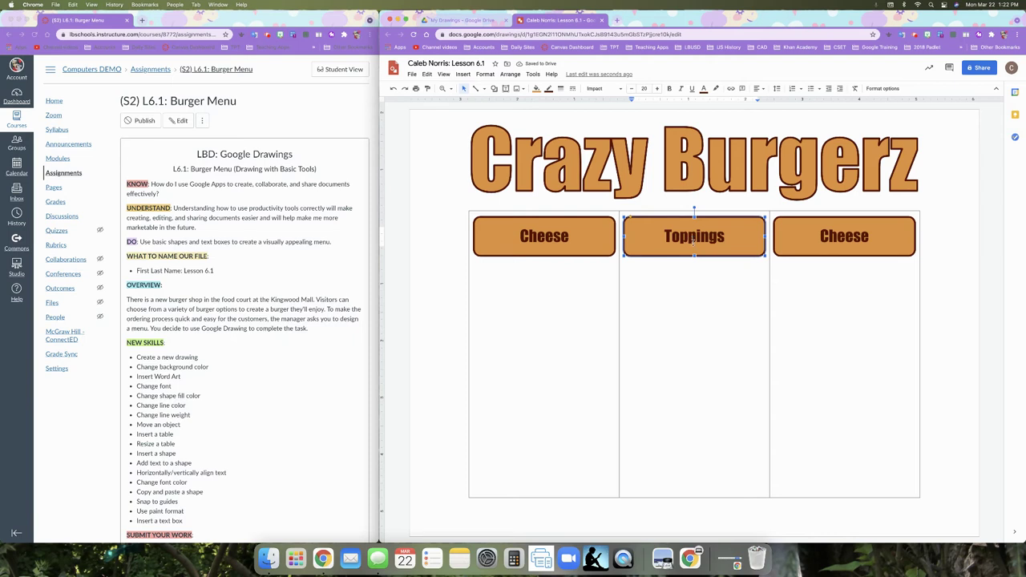
pyautogui.doubleClick(825, 237)
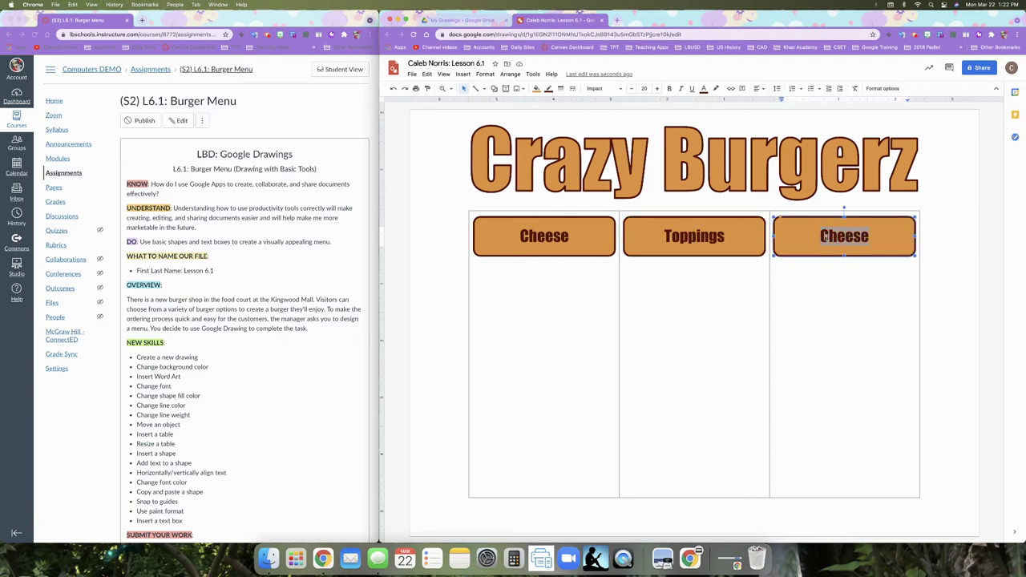
pyautogui.write('Sides')
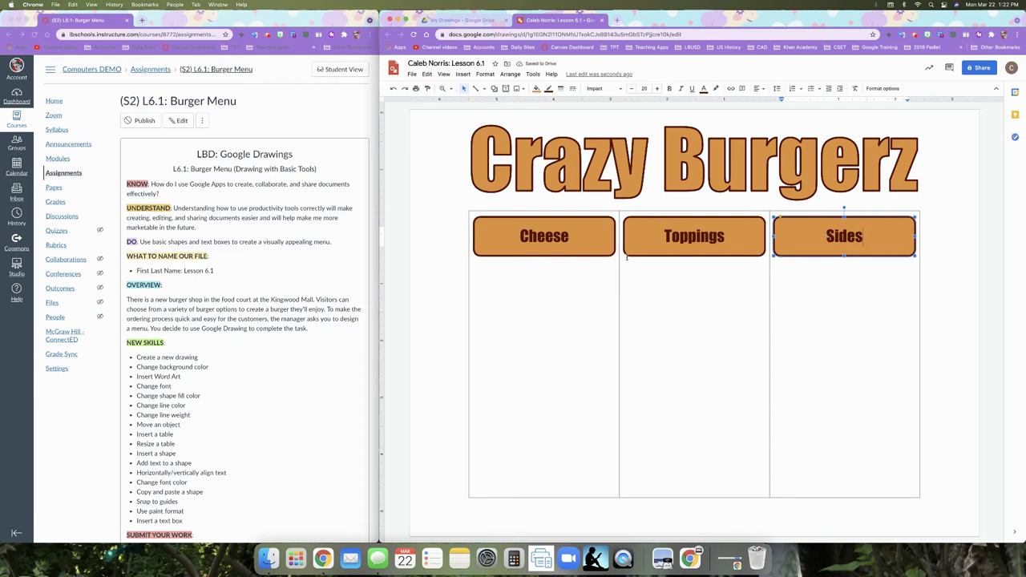
pyautogui.click(554, 306)
pyautogui.click(439, 290)
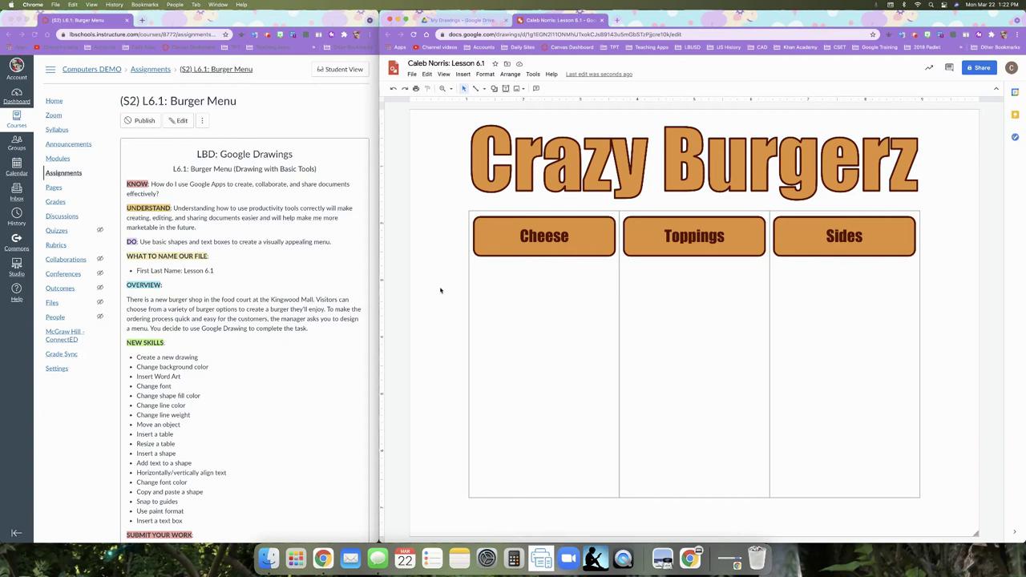
pyautogui.click(532, 284)
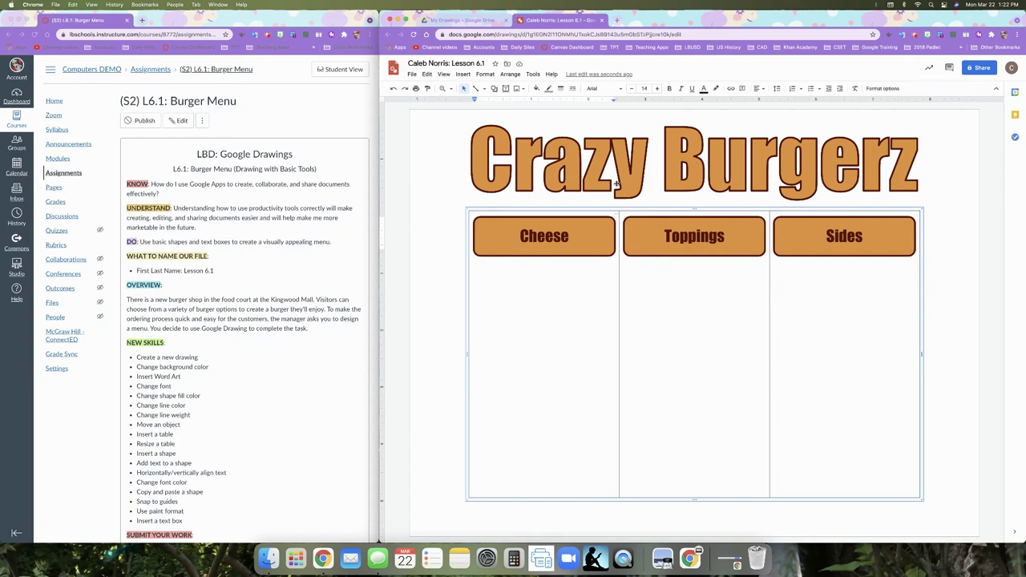
# - Set Middle vertical alignment on the Cheese, Toppings and Sides table cells
pyautogui.click(761, 89)
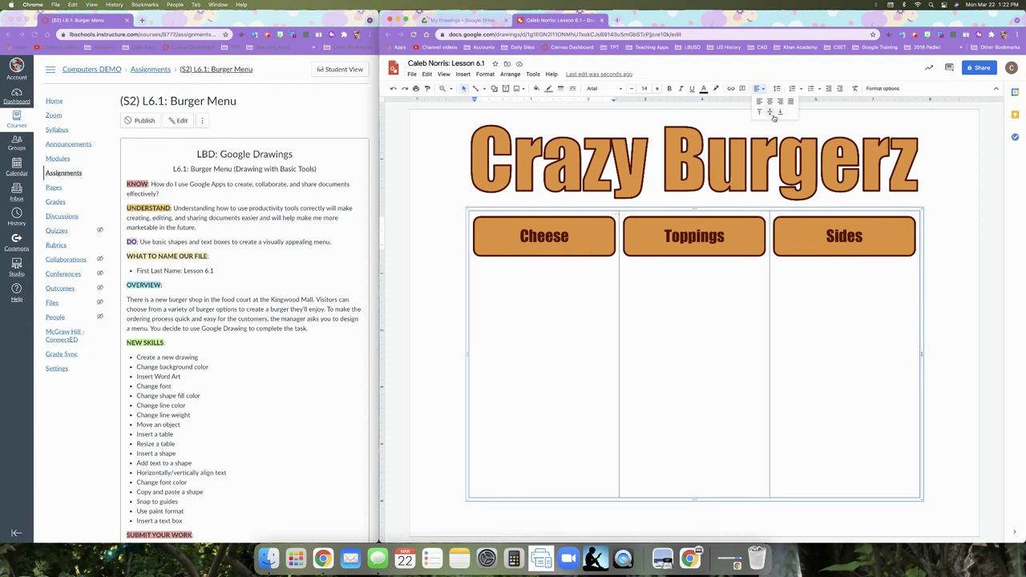
pyautogui.click(770, 113)
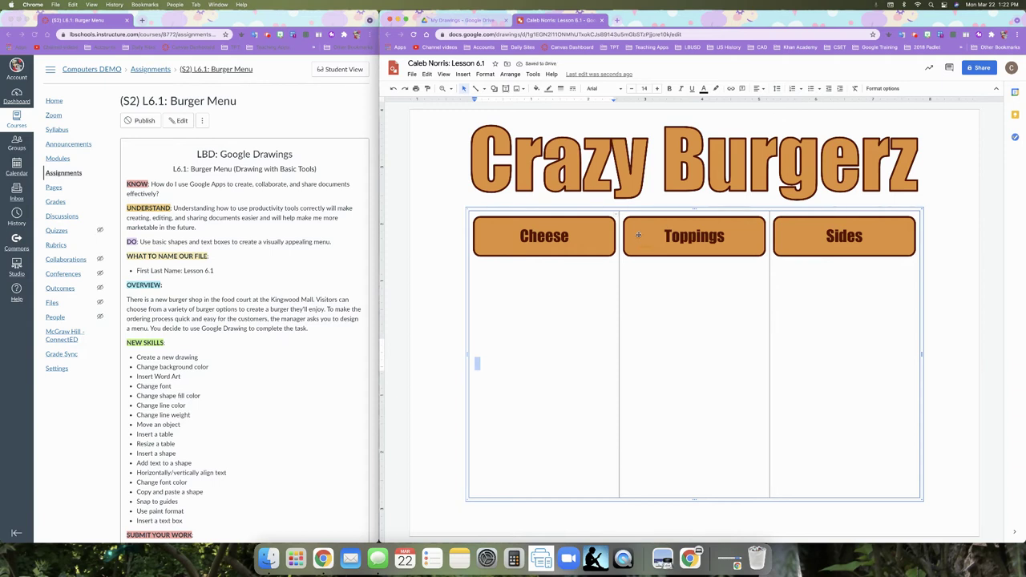
pyautogui.moveTo(666, 389); pyautogui.dragTo(780, 399)
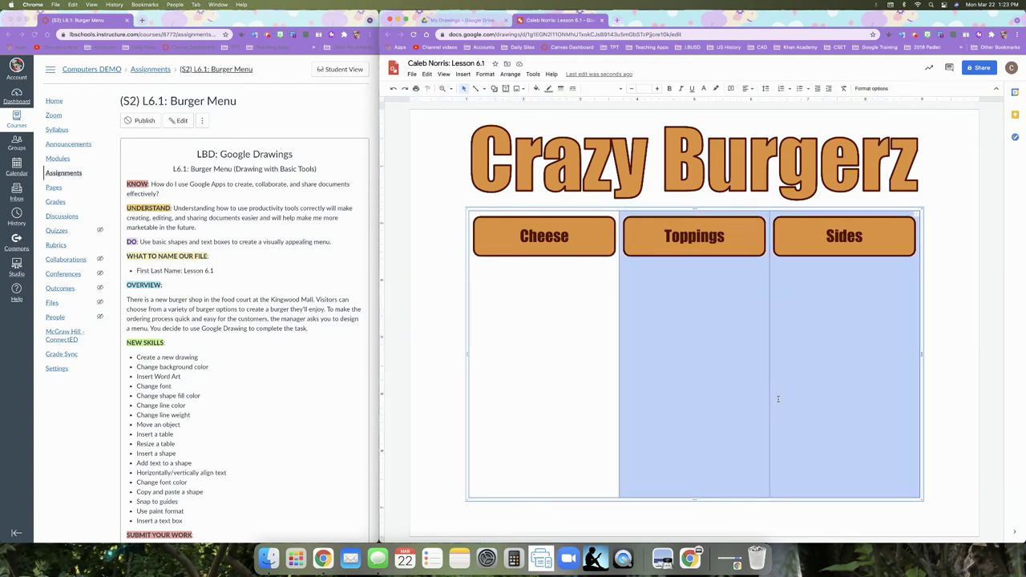
pyautogui.click(751, 88)
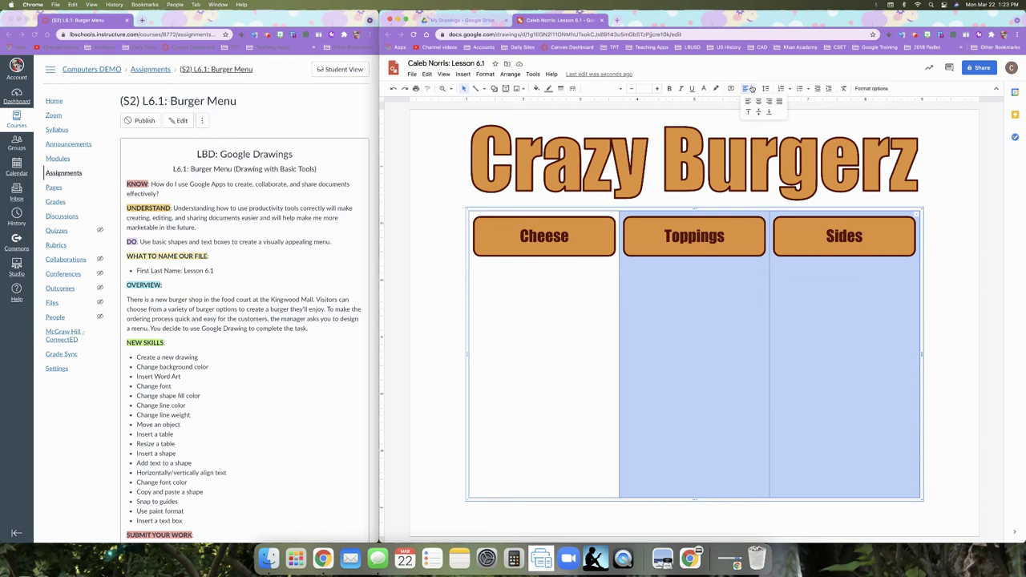
pyautogui.click(759, 112)
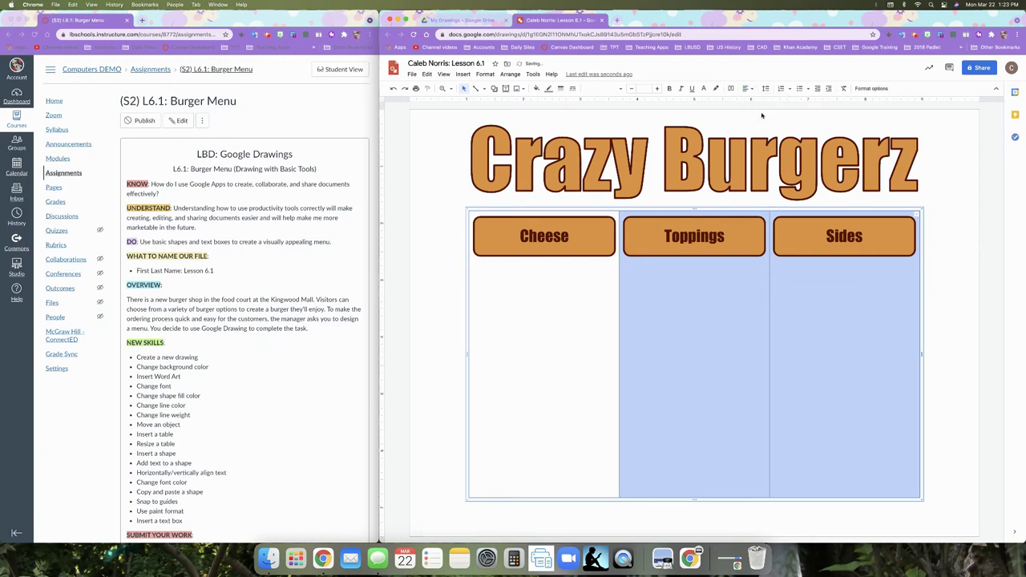
pyautogui.click(716, 345)
pyautogui.click(828, 354)
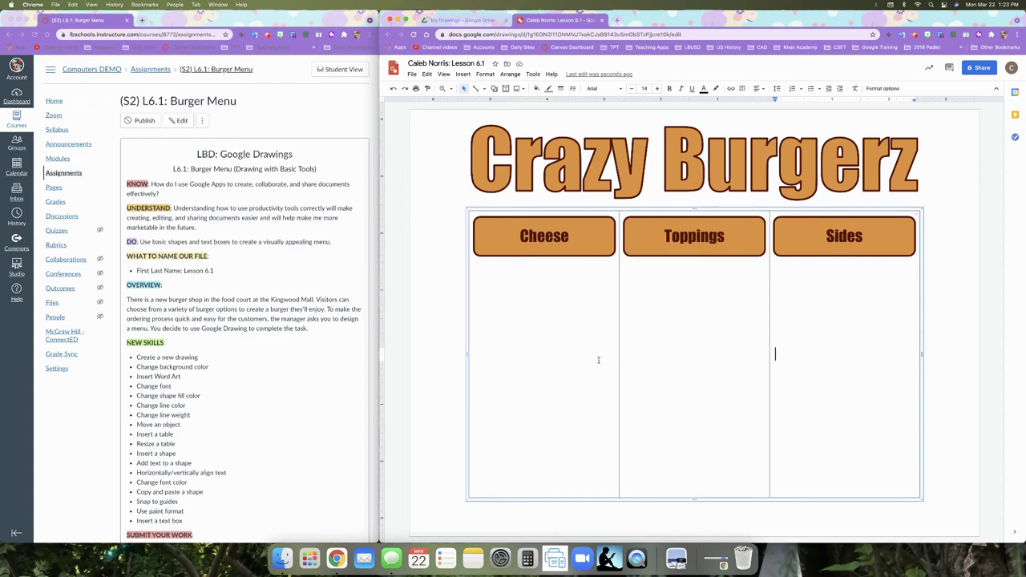
# - Center the text horizontally in all three cells below the headings
pyautogui.moveTo(553, 343); pyautogui.dragTo(788, 371)
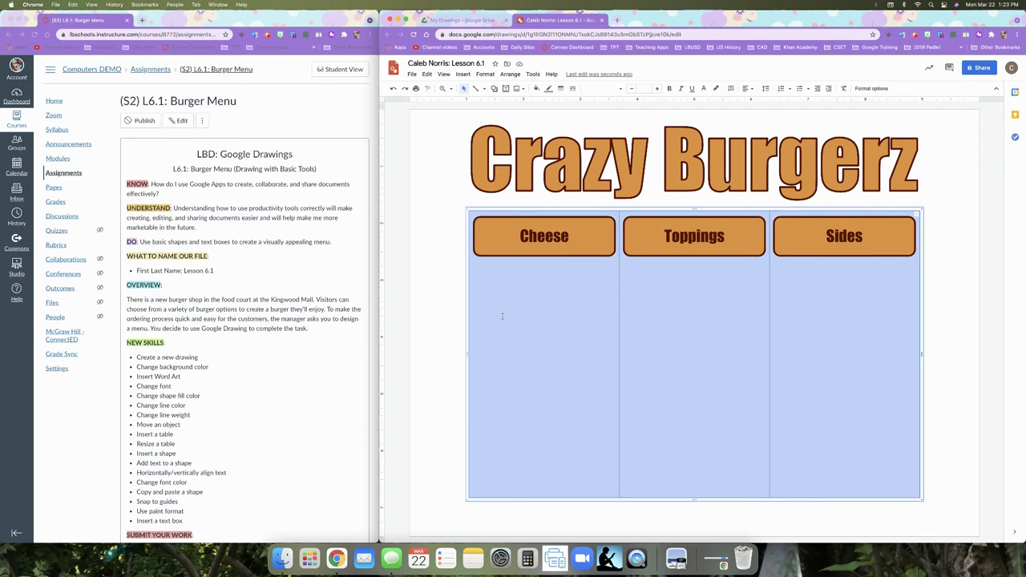
pyautogui.click(753, 90)
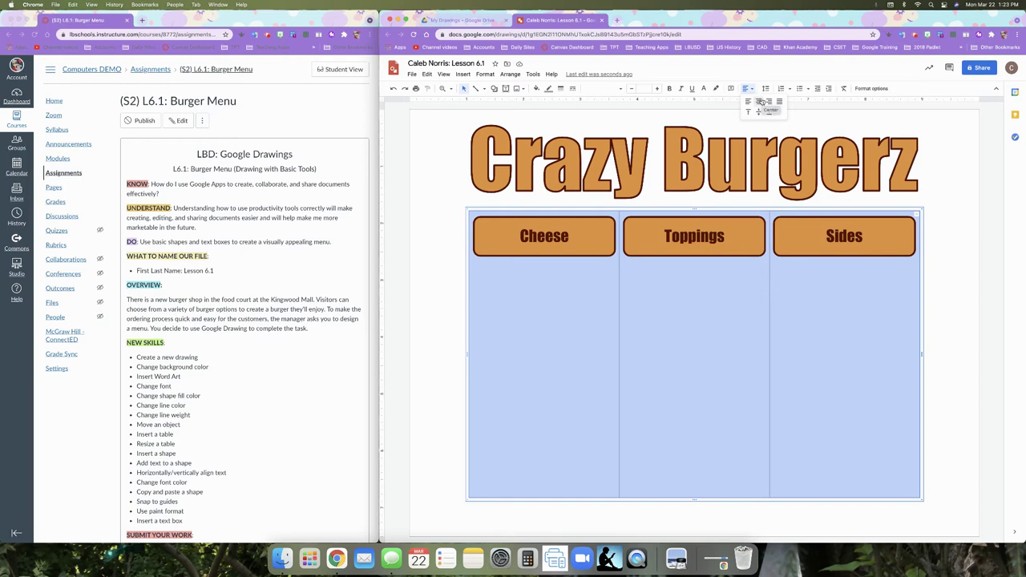
pyautogui.click(761, 102)
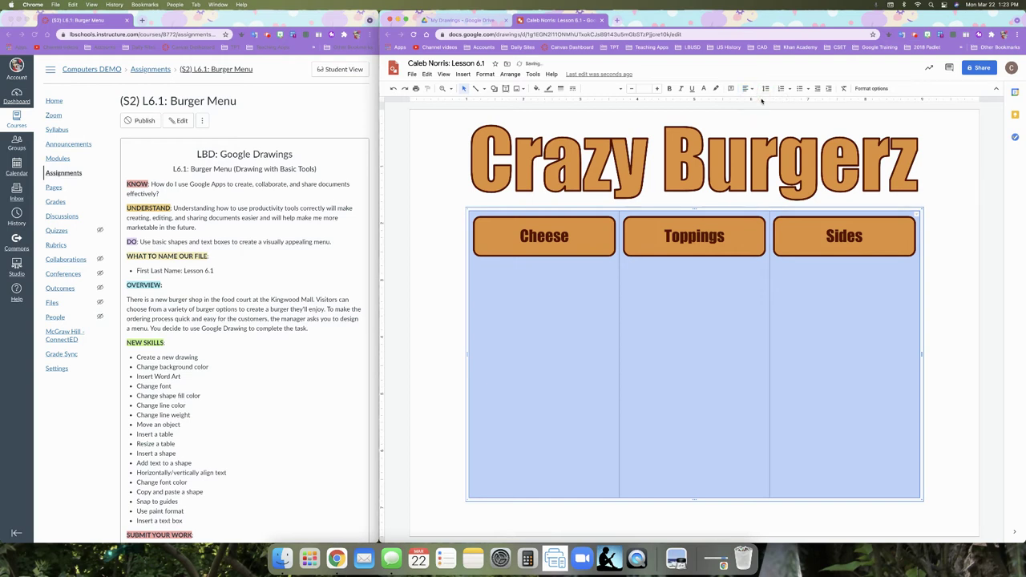
pyautogui.click(540, 351)
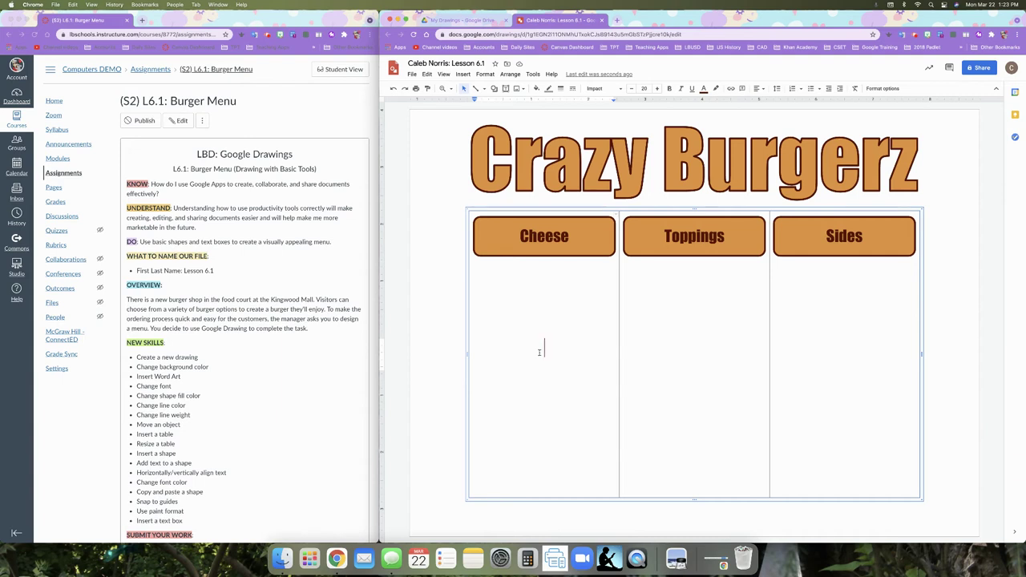
# - Type Cheddar, American, Swiss, Pepper Jack, Mozzarella and Provolone on separate lines in the Cheese cell
pyautogui.write('Cheddar')
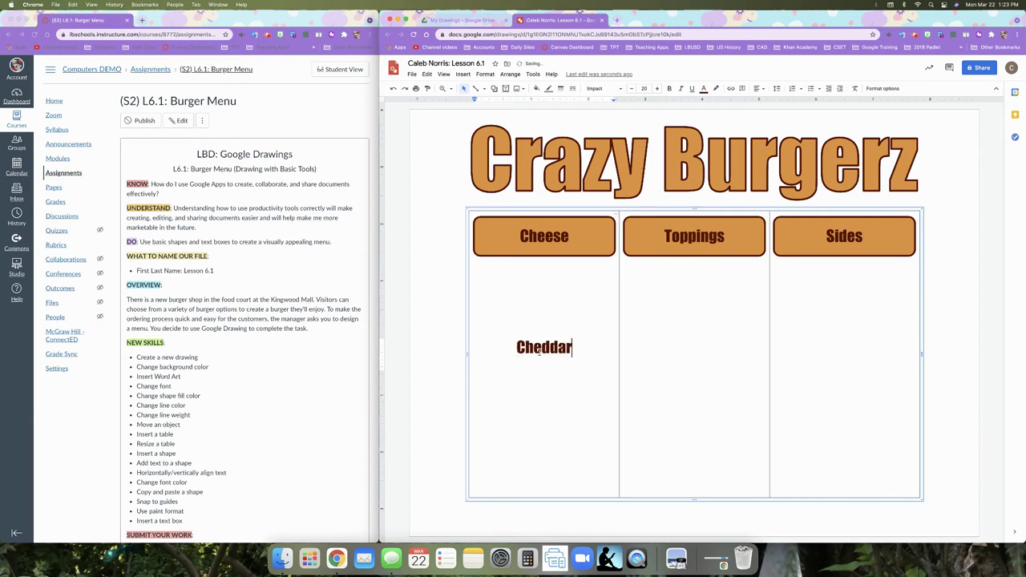
pyautogui.press('Return')
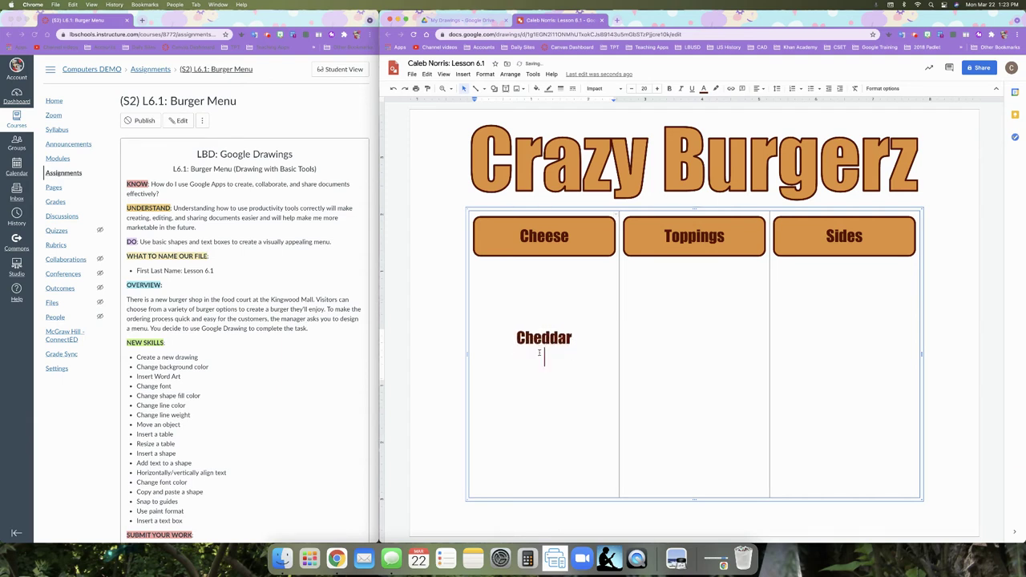
pyautogui.write('American')
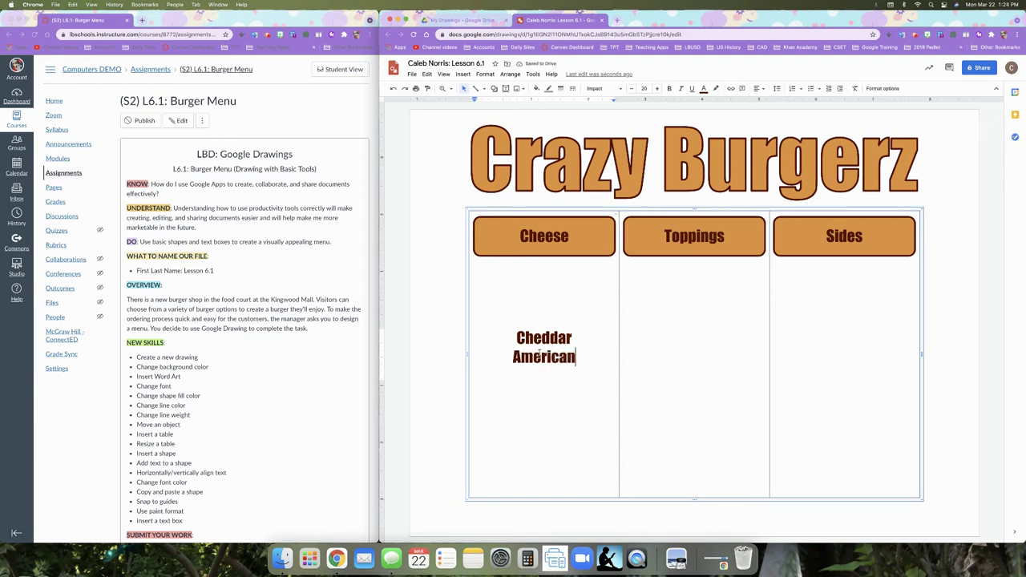
pyautogui.press('Return')
pyautogui.write('Swiss')
pyautogui.press('Return')
pyautogui.write('Pepper Jack')
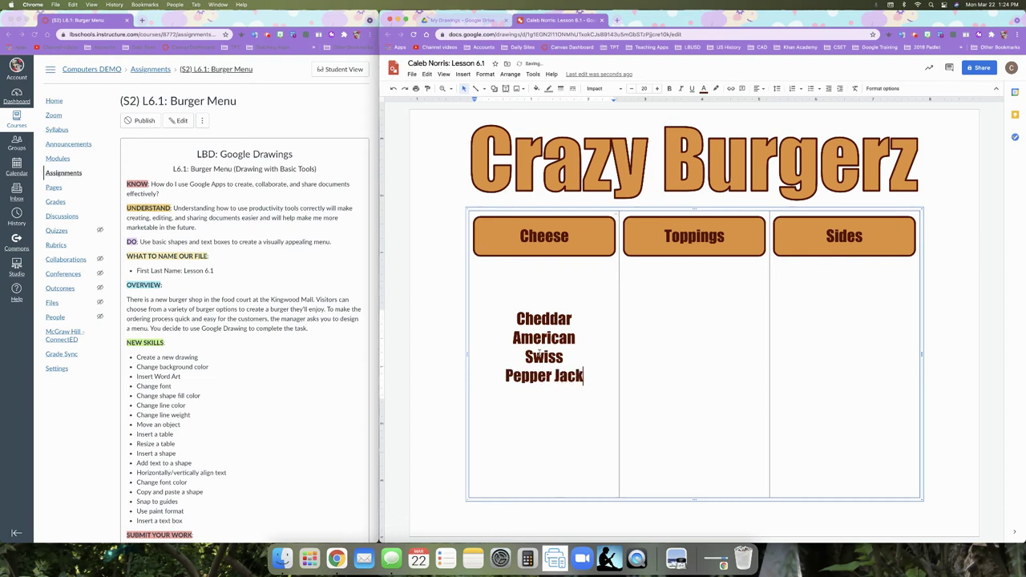
pyautogui.press('Return')
pyautogui.write('Mozzarella')
pyautogui.press('Return')
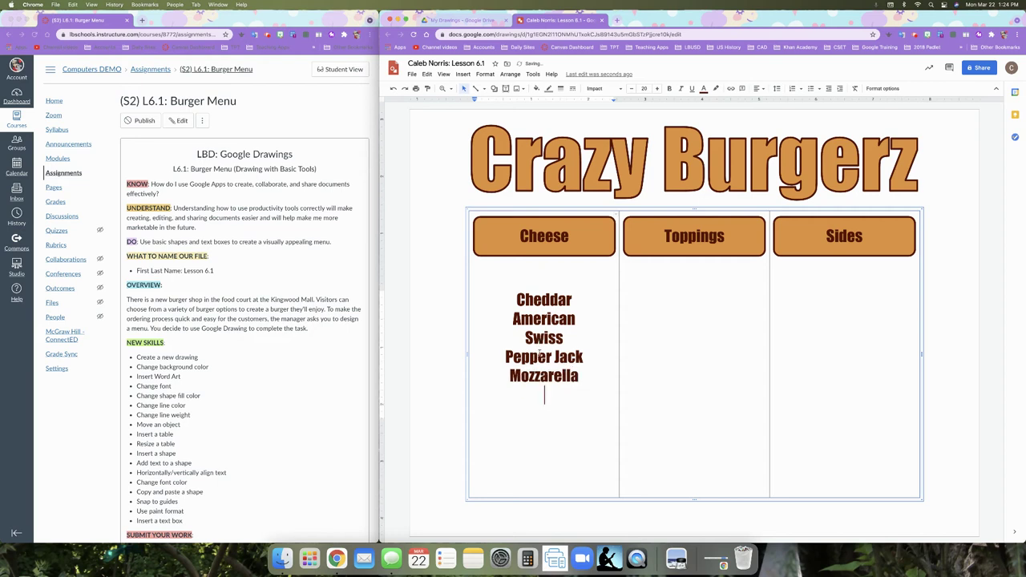
pyautogui.write('Provolone')
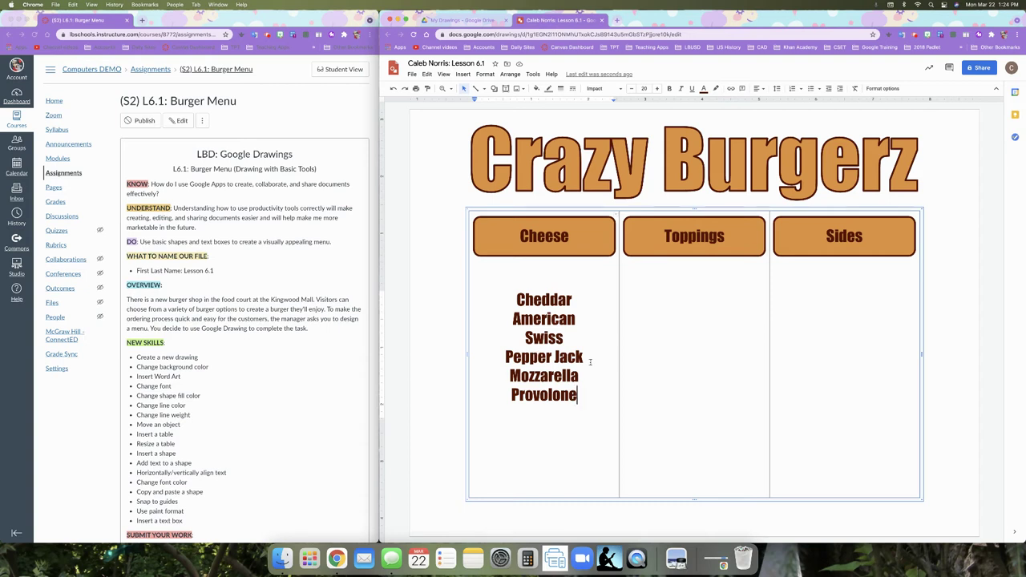
pyautogui.click(671, 339)
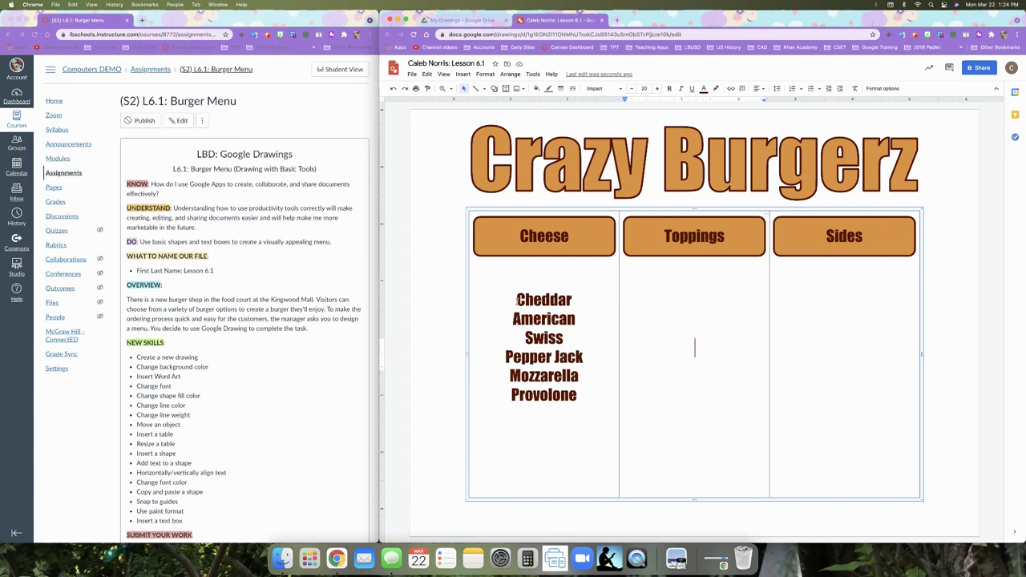
pyautogui.moveTo(513, 298); pyautogui.dragTo(575, 389)
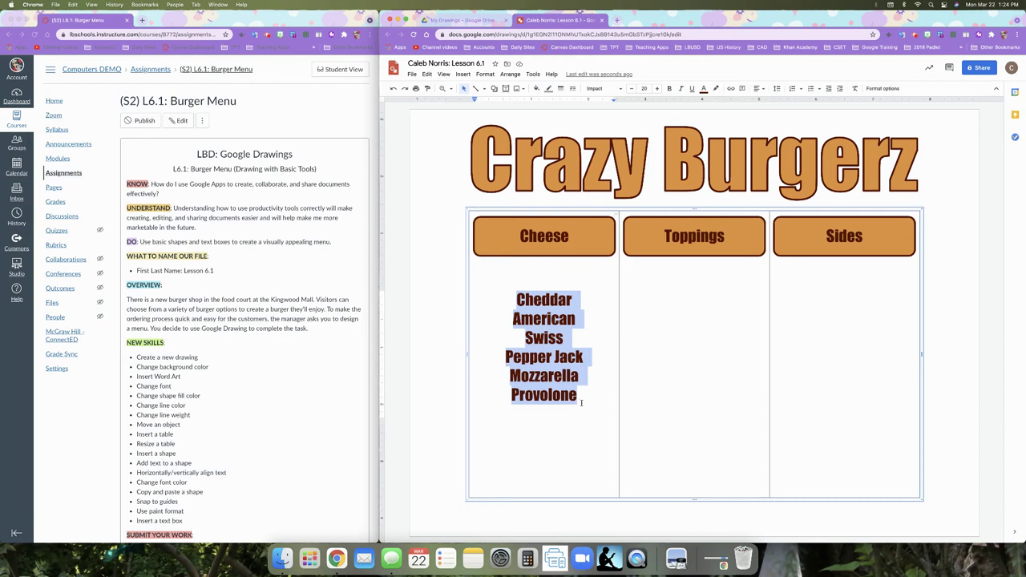
# - Change the cheese list font to Verdana and shrink it to size 16
pyautogui.click(618, 92)
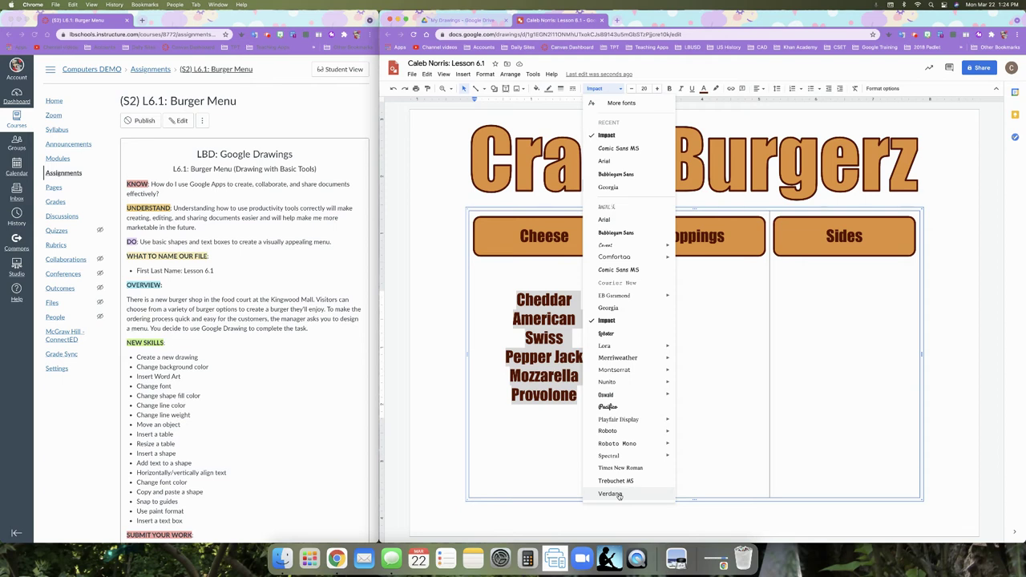
pyautogui.click(610, 493)
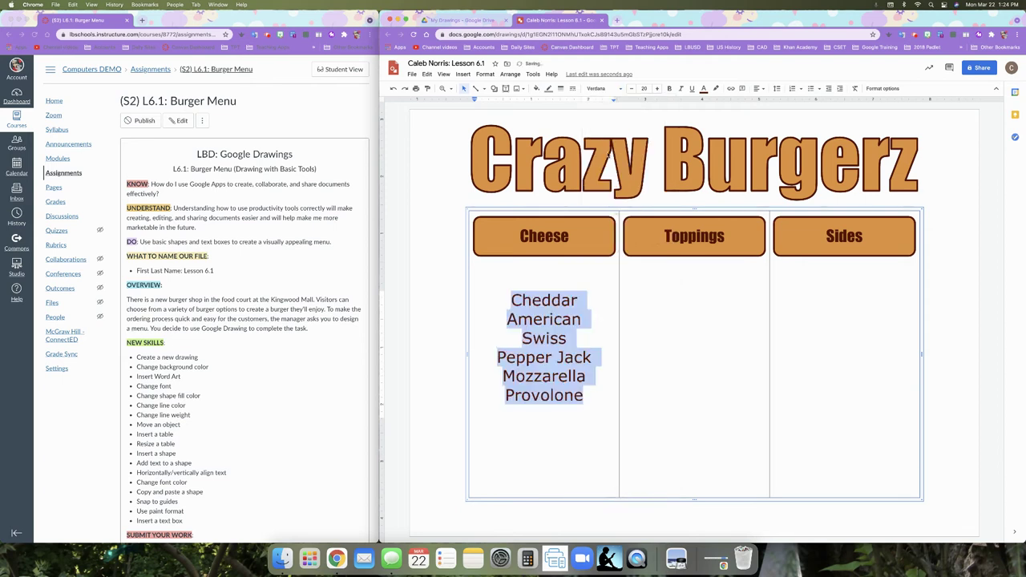
pyautogui.click(631, 92)
pyautogui.click(631, 91)
pyautogui.click(631, 91)
pyautogui.click(632, 91)
pyautogui.click(632, 92)
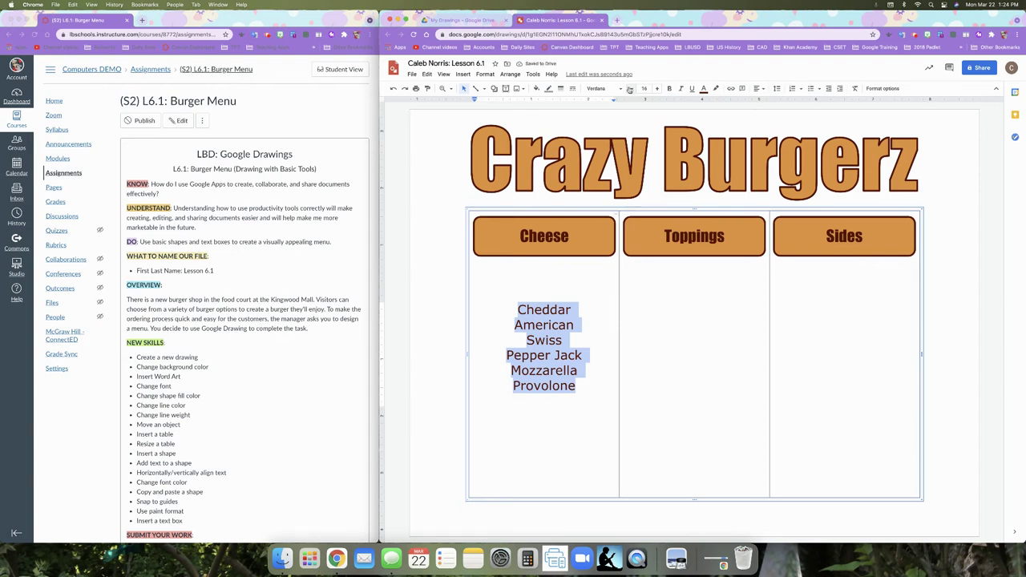
# - Colour the cheese list text red berry
pyautogui.click(703, 89)
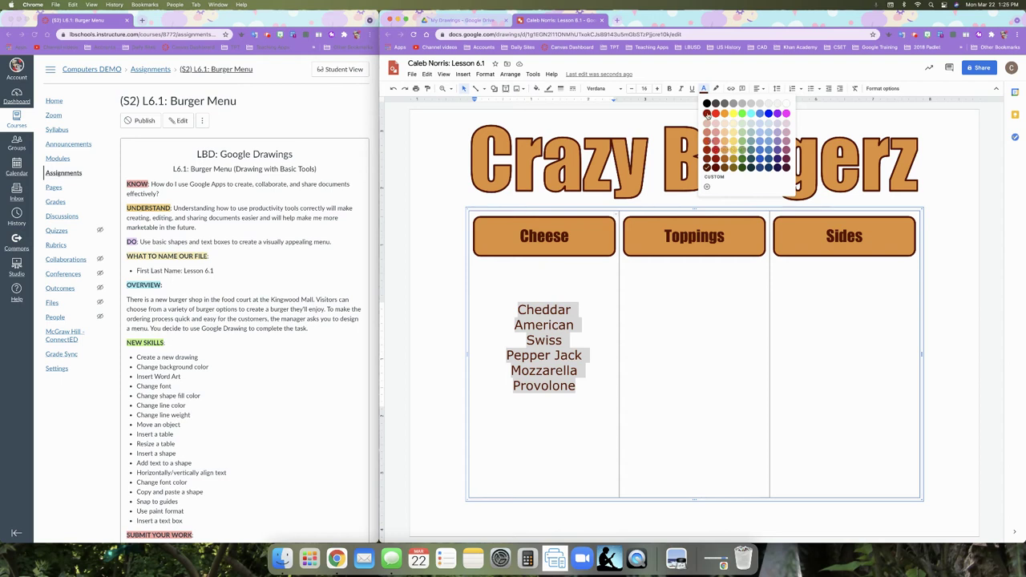
pyautogui.click(707, 114)
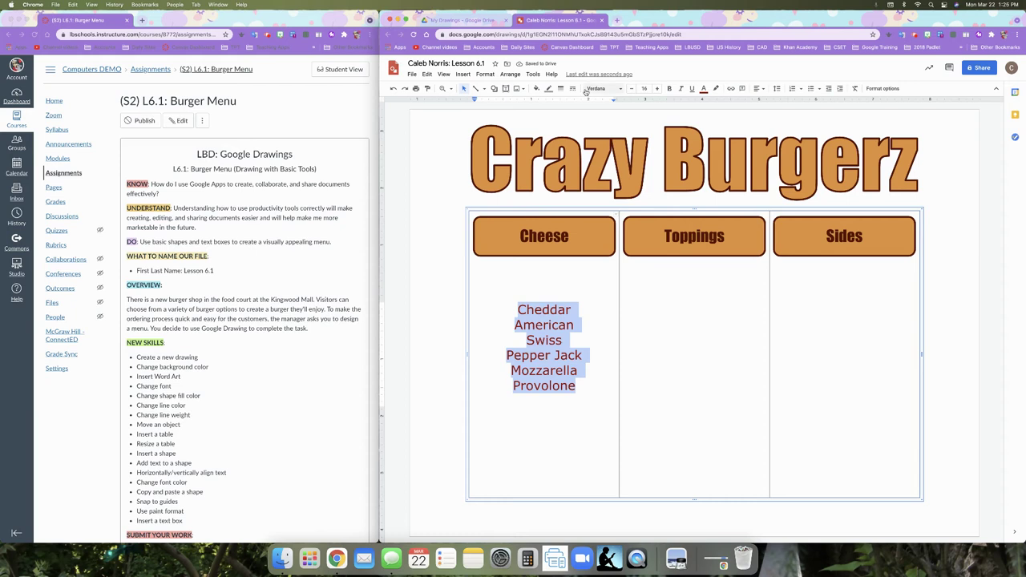
pyautogui.click(702, 89)
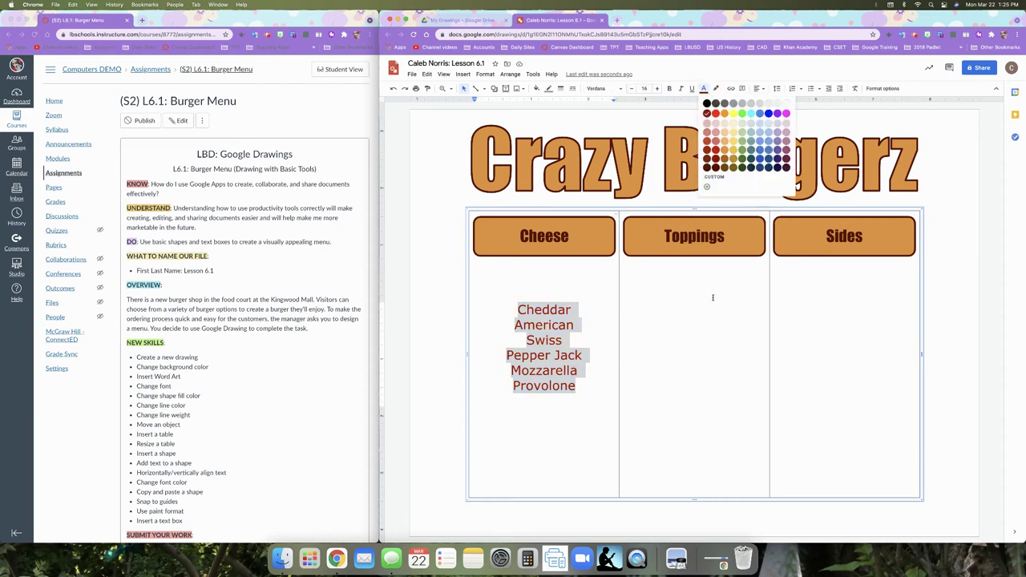
pyautogui.click(698, 320)
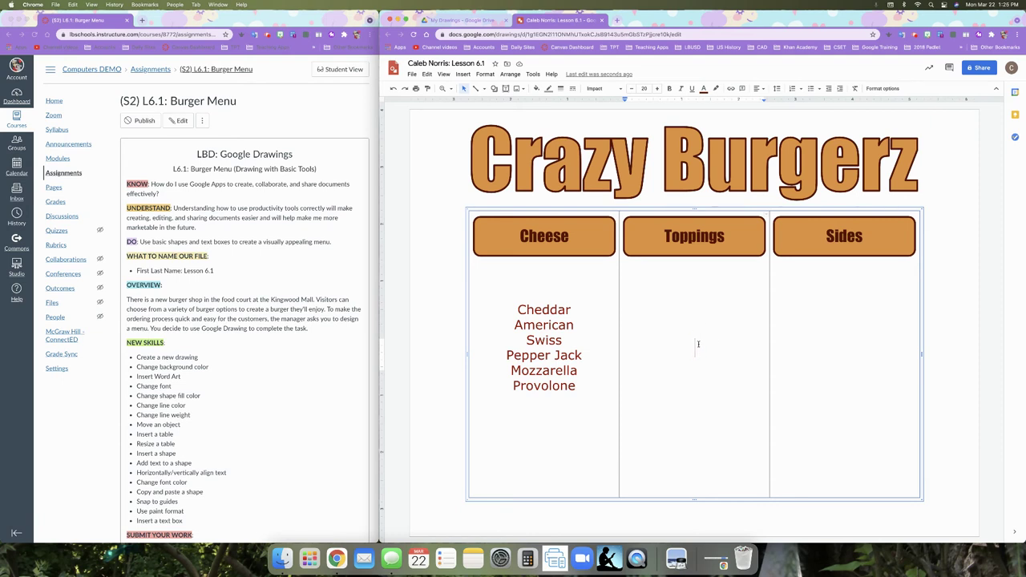
# - Enter Lettuce, Tomato, Red Onion, Mushrooms, Pickles and Bacon as separate lines in the Toppings cell
pyautogui.write('Lettuce')
pyautogui.press('Return')
pyautogui.write('Tomato')
pyautogui.press('Return')
pyautogui.write('Red Onion')
pyautogui.press('Return')
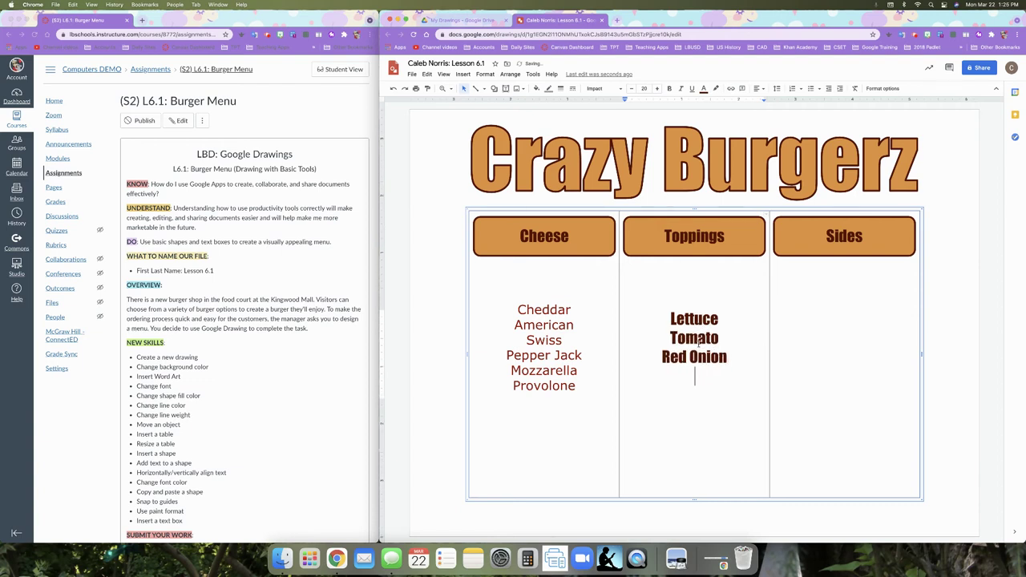
pyautogui.write('Mushrooms')
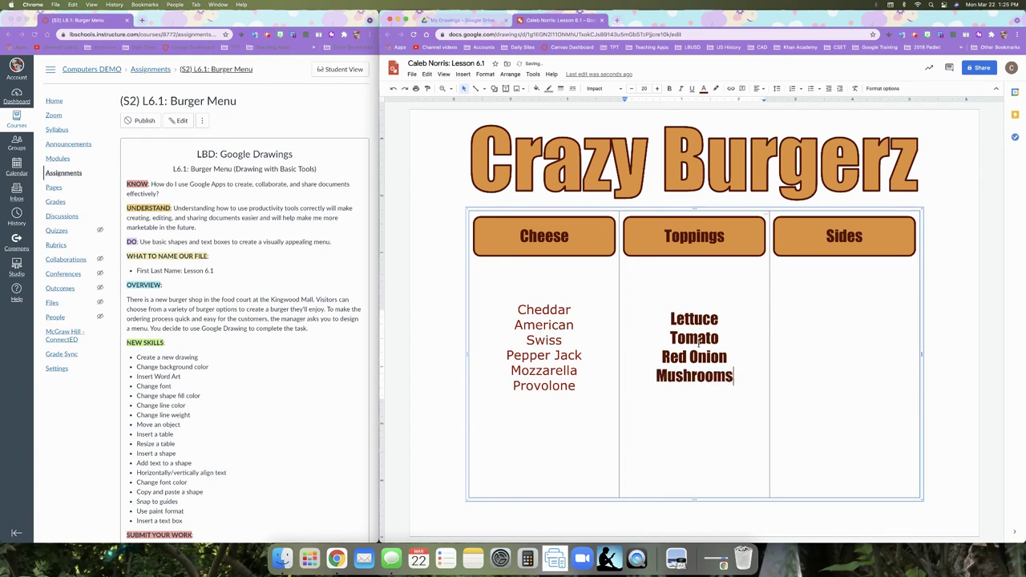
pyautogui.press('Return')
pyautogui.write('Pickles')
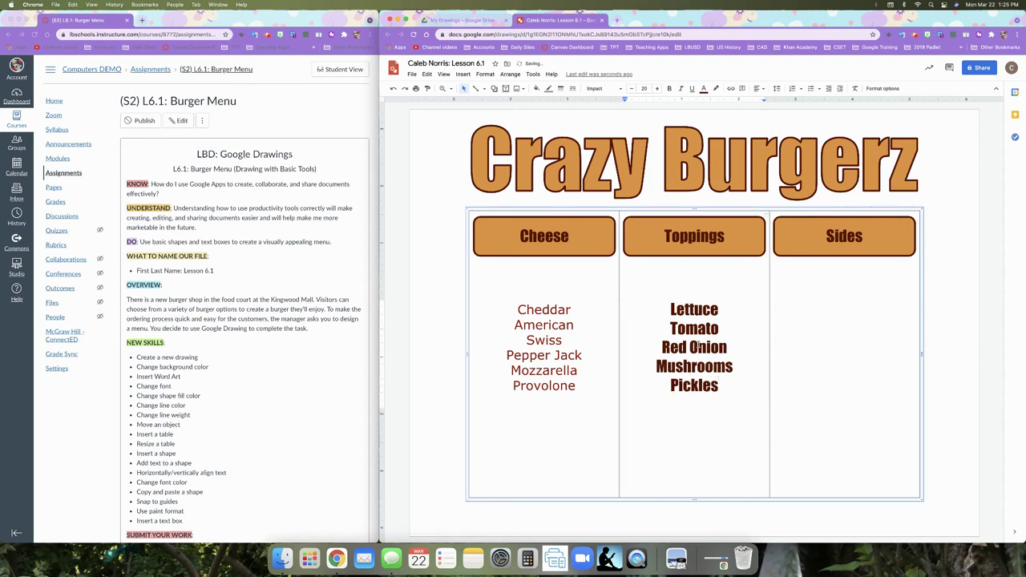
pyautogui.press('Return')
pyautogui.write('Bacon')
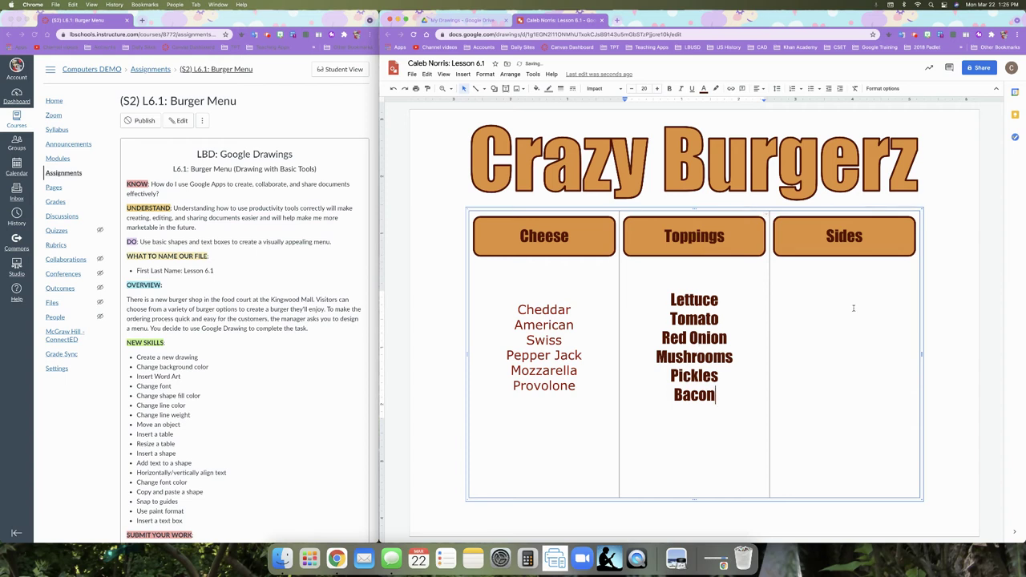
pyautogui.click(854, 309)
# - Enter Chips, Onion Rings, French Fries, Cole Slaw, Garden Salad and Fresh Fruit in the Sides cell
pyautogui.write('Chips')
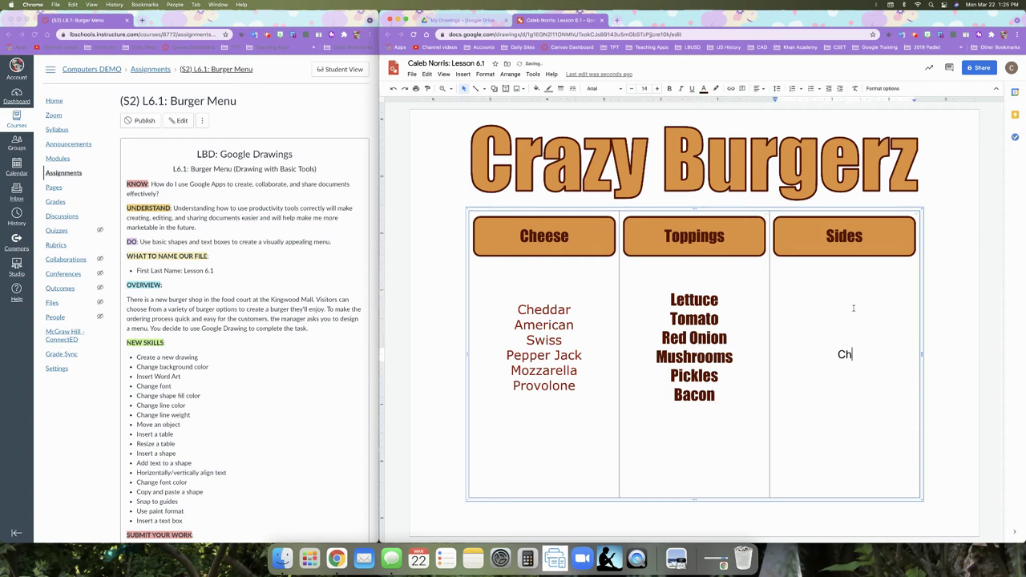
pyautogui.press('Return')
pyautogui.write('Onion Rings')
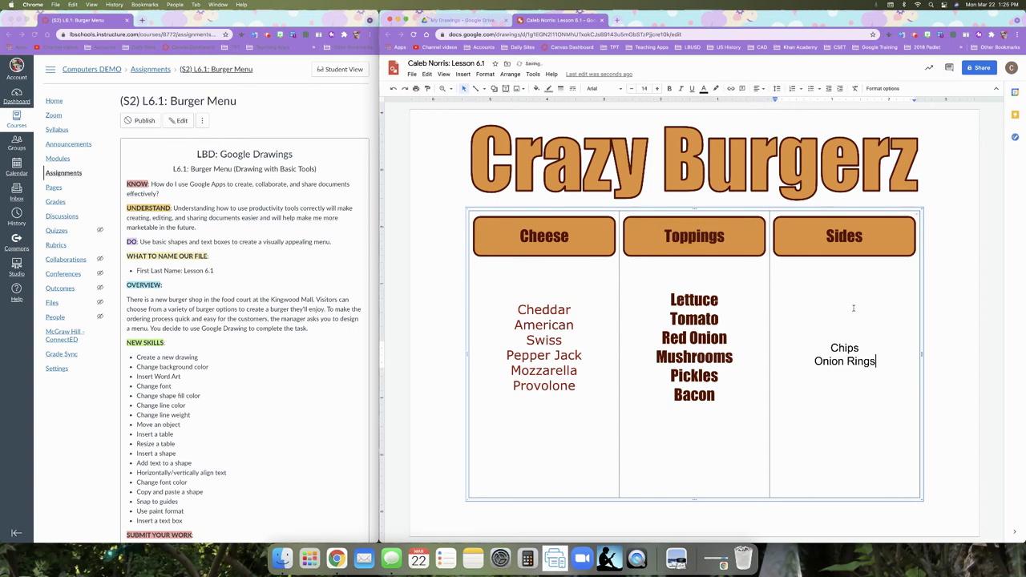
pyautogui.press('Return')
pyautogui.write('French')
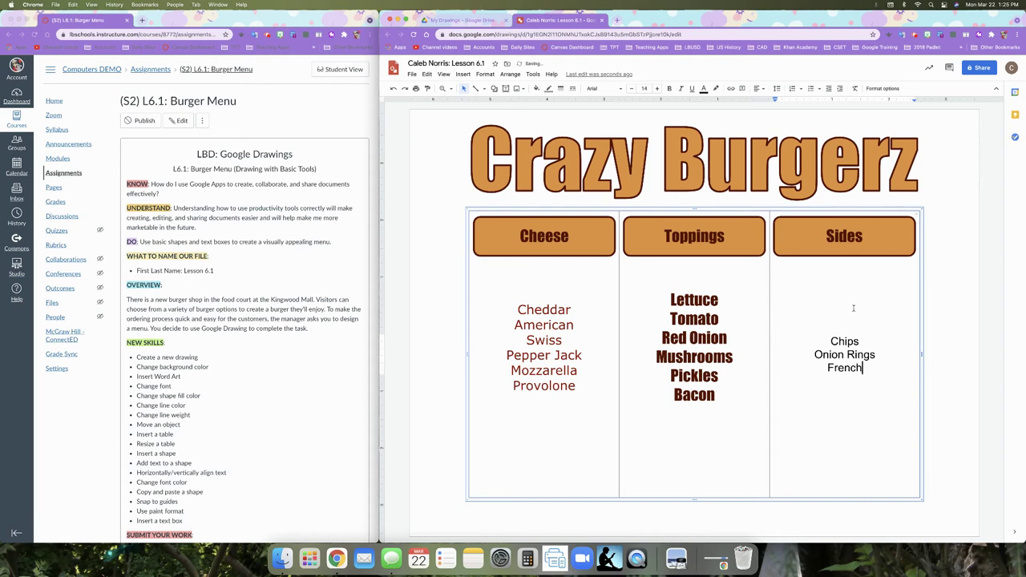
pyautogui.write(' Fries')
pyautogui.press('Return')
pyautogui.write('Cole')
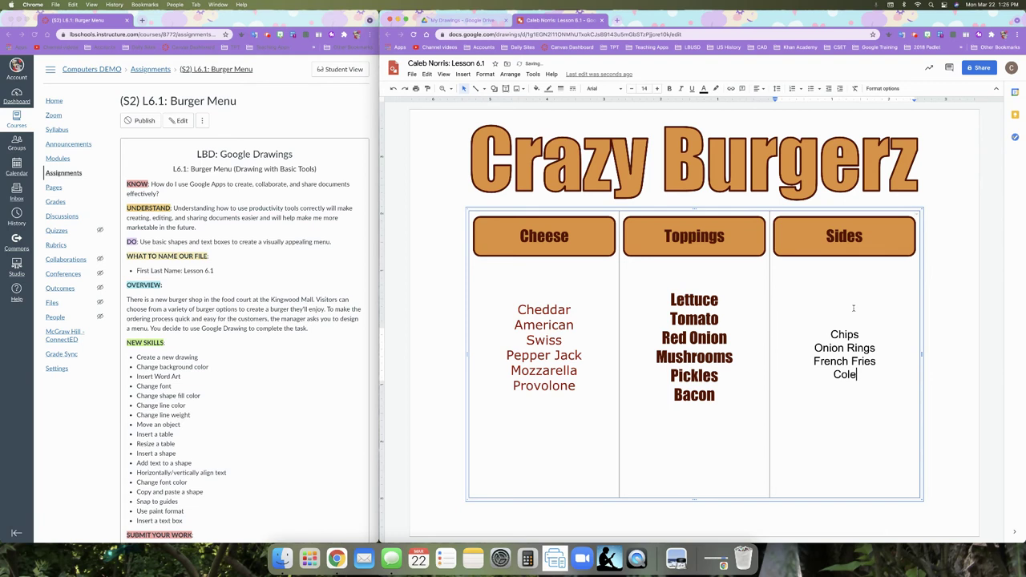
pyautogui.write(' Slaw')
pyautogui.press('Return')
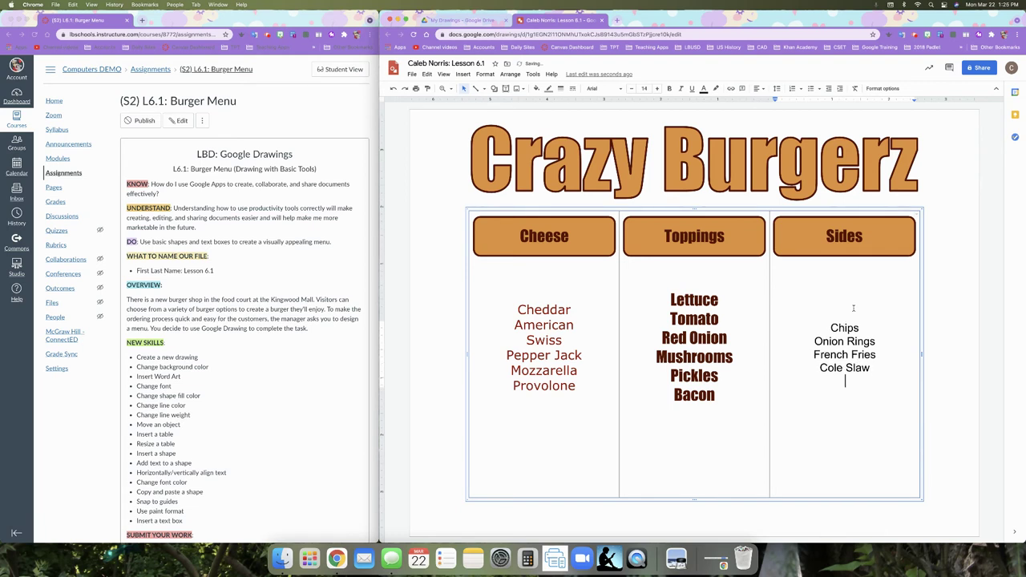
pyautogui.write('Salad')
pyautogui.press('Return')
pyautogui.write('F')
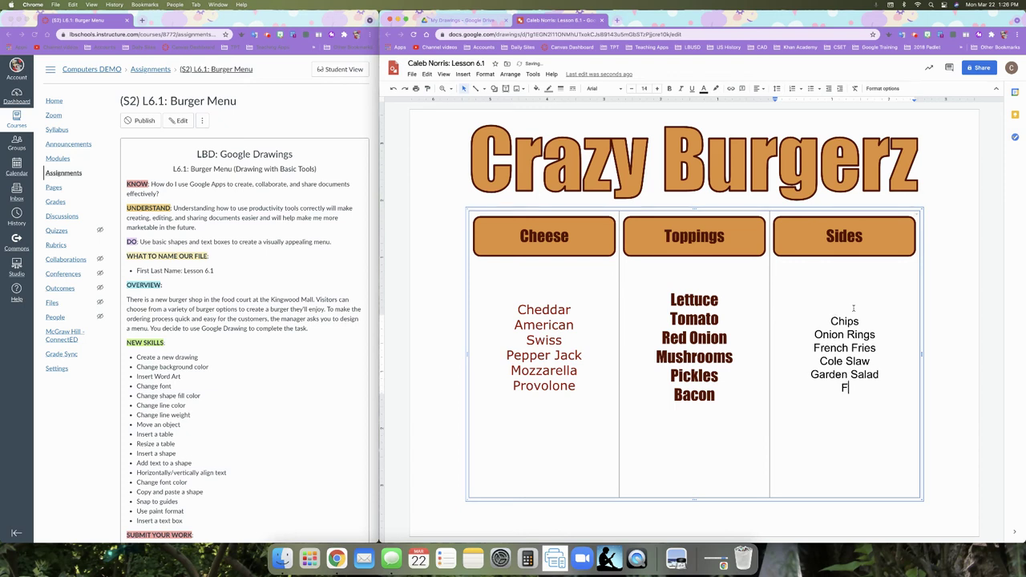
pyautogui.write('resh Fruit')
pyautogui.click(852, 414)
# - Delete the empty trailing lines below Bacon and Provolone
pyautogui.click(725, 414)
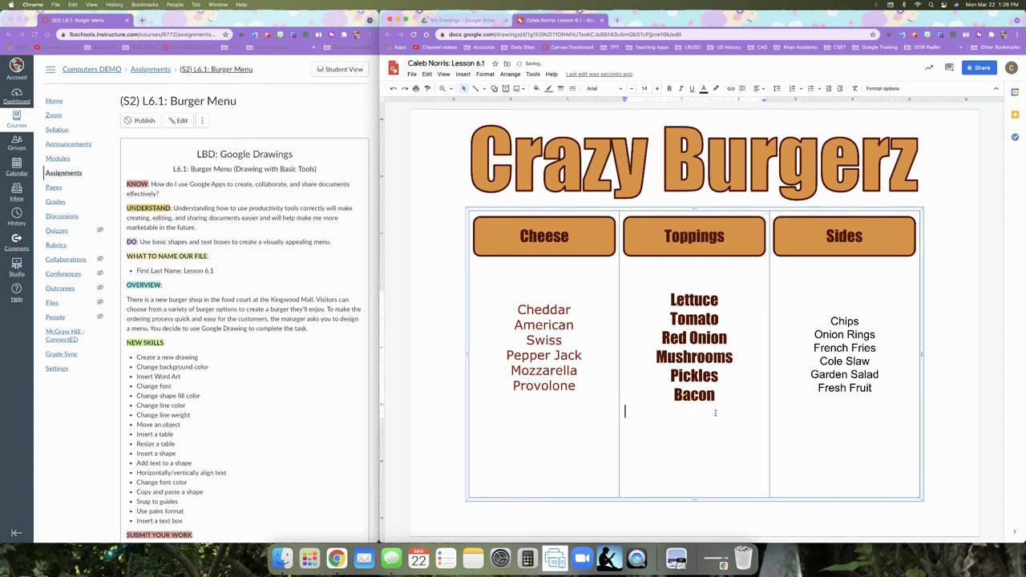
pyautogui.press('BackSpace')
pyautogui.click(576, 414)
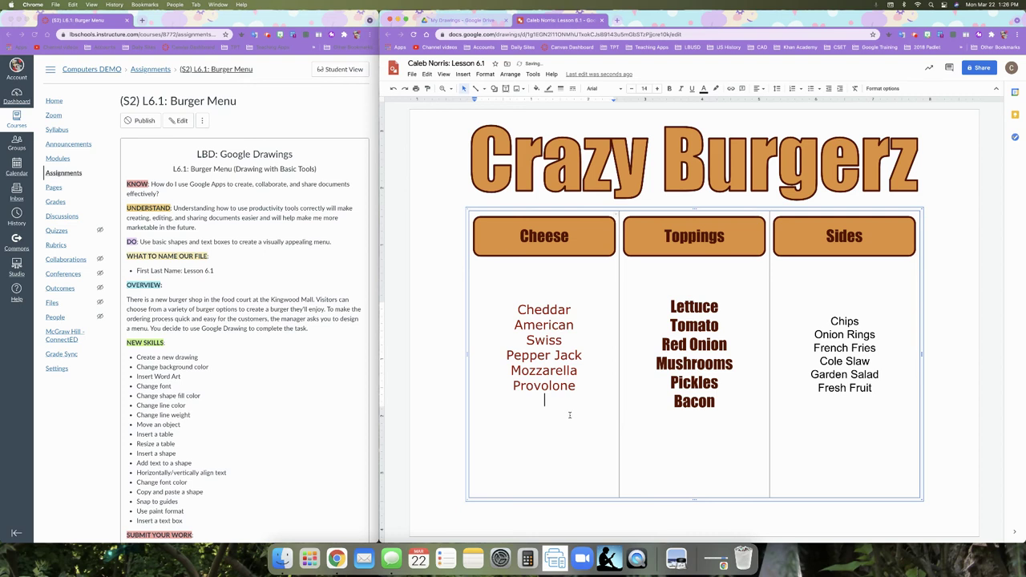
pyautogui.press('BackSpace')
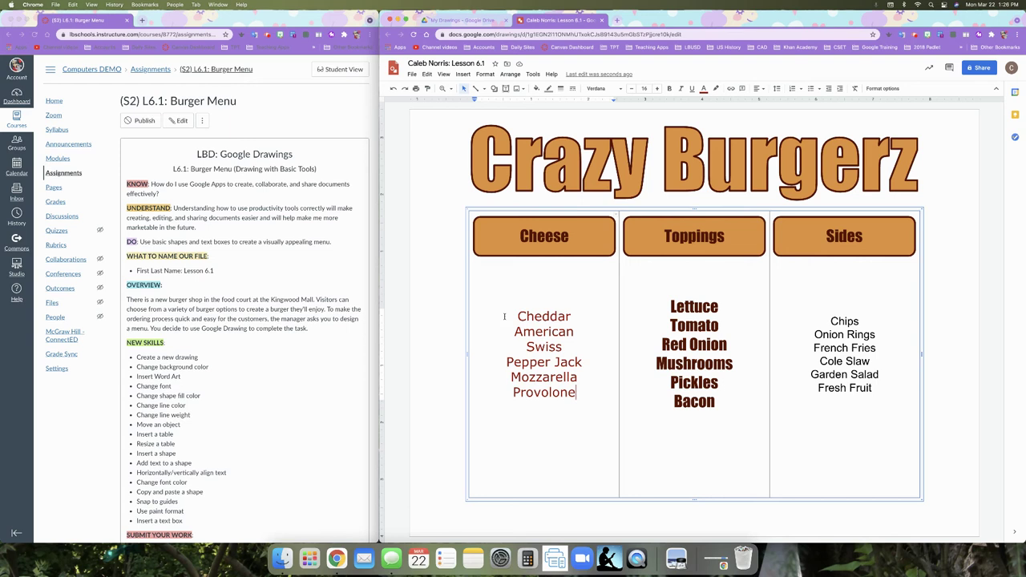
# - Paint-format the Cheese list's dark-red Verdana style onto the Toppings and Sides lists
pyautogui.moveTo(517, 316); pyautogui.dragTo(574, 391)
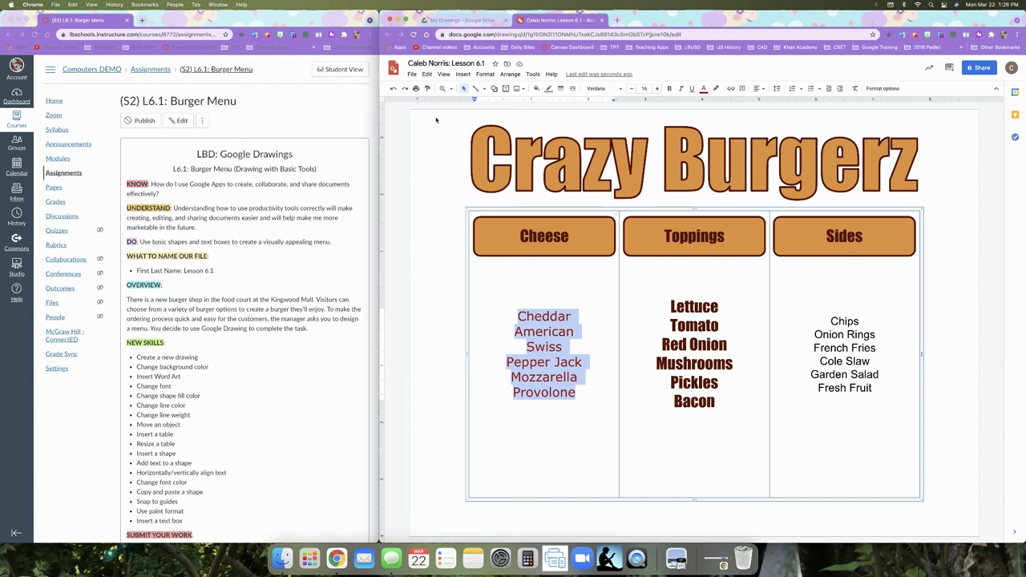
pyautogui.click(426, 88)
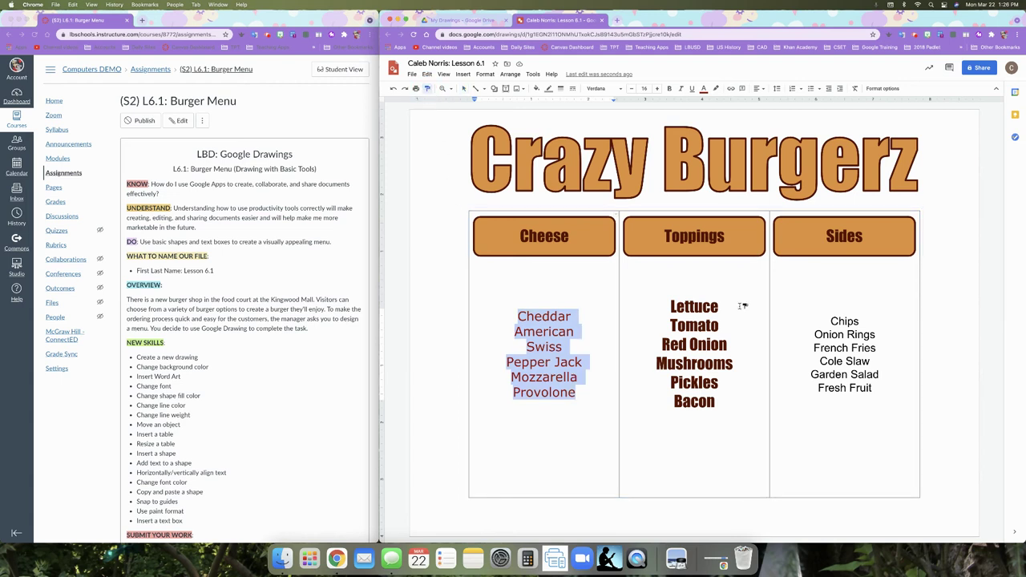
pyautogui.moveTo(667, 305)
pyautogui.mouseDown()
pyautogui.moveTo(725, 364)
pyautogui.moveTo(709, 392)
pyautogui.mouseUp()
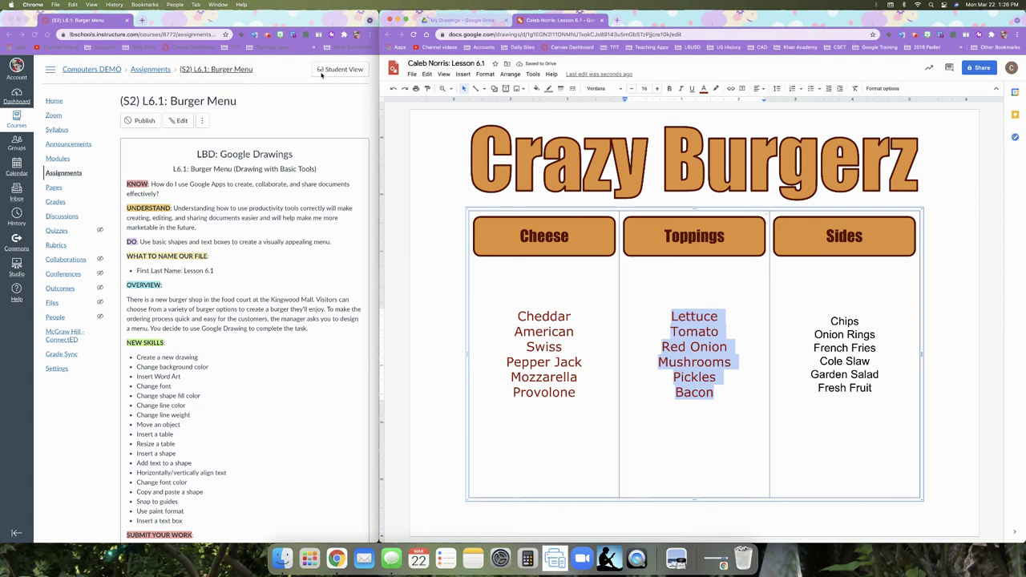
pyautogui.click(428, 88)
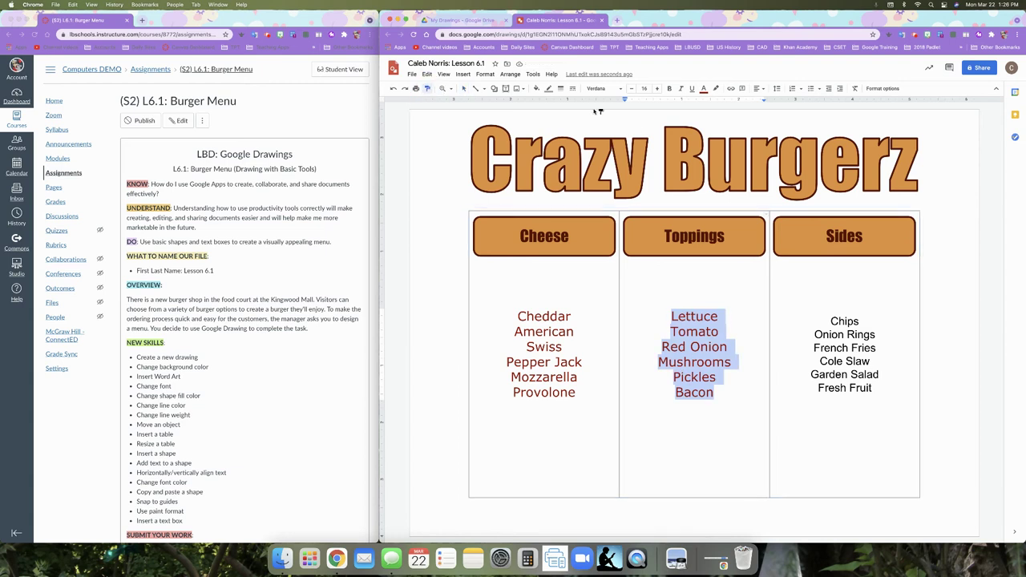
pyautogui.click(828, 319)
pyautogui.moveTo(830, 320)
pyautogui.mouseDown()
pyautogui.moveTo(854, 384)
pyautogui.moveTo(876, 390)
pyautogui.mouseUp()
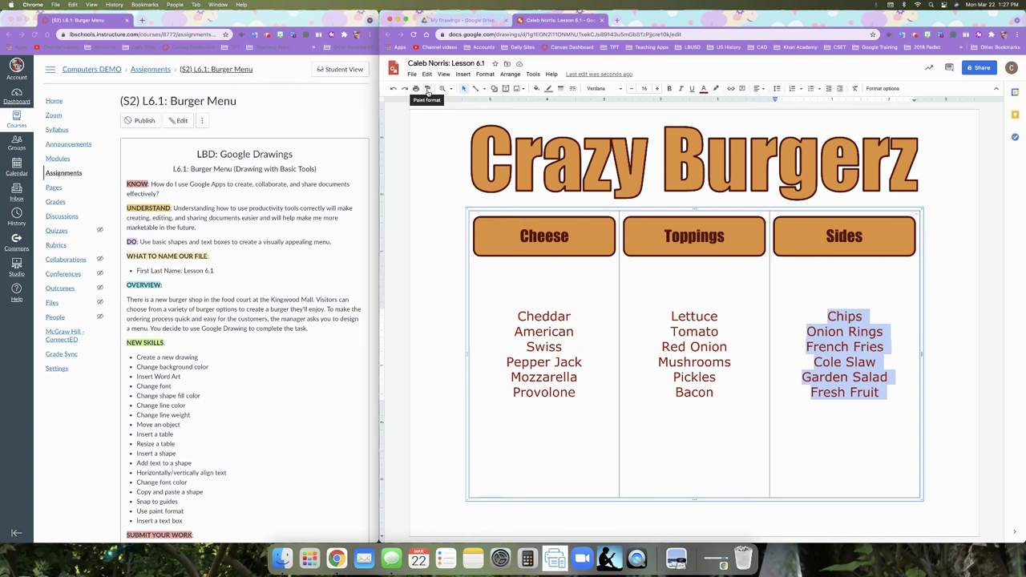
pyautogui.click(441, 275)
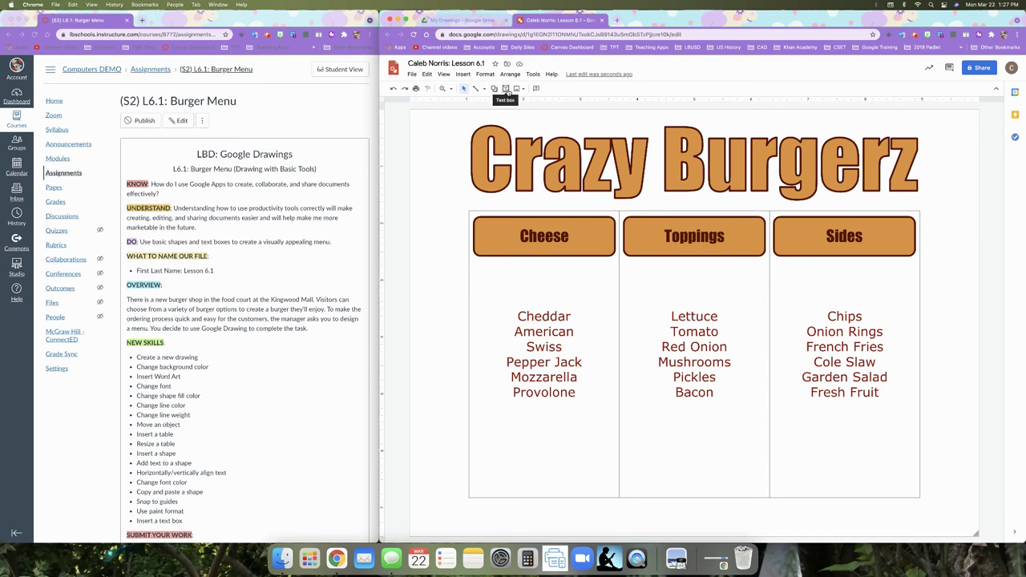
# - Draw a text box across the table's bottom strip beneath the three lists
pyautogui.click(505, 88)
pyautogui.moveTo(468, 433); pyautogui.dragTo(920, 497)
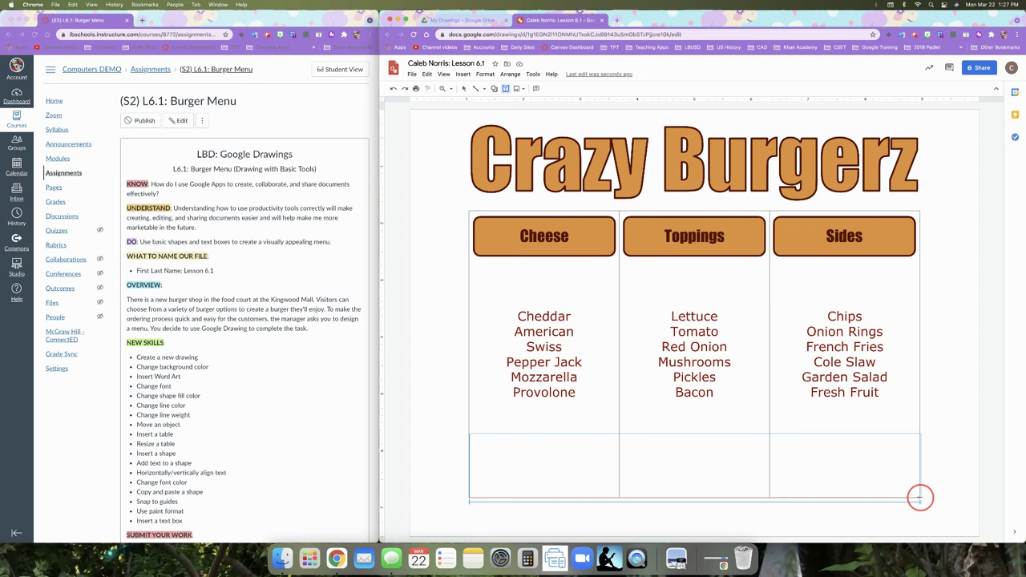
pyautogui.click(920, 498)
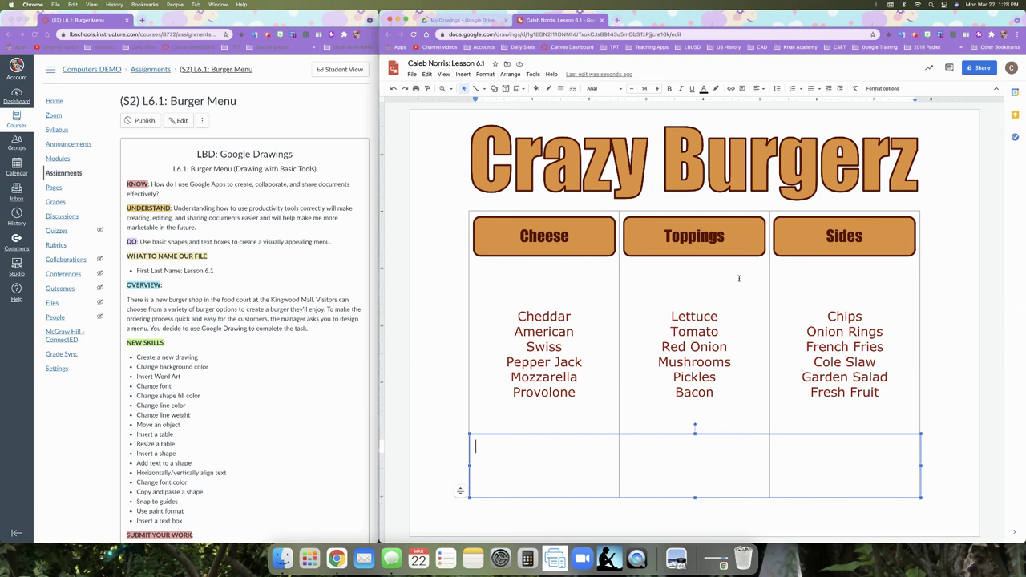
pyautogui.click(781, 434)
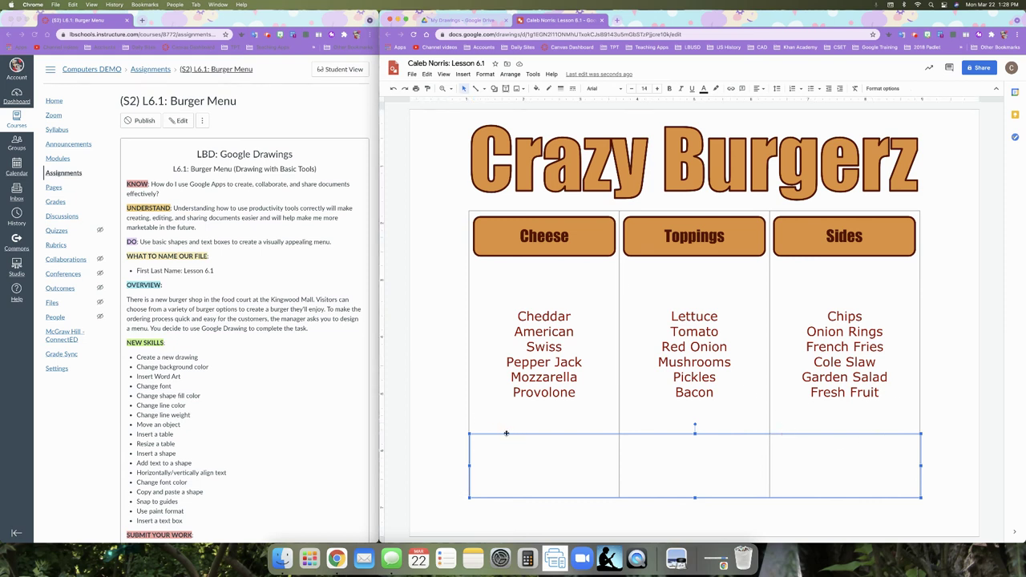
pyautogui.click(536, 89)
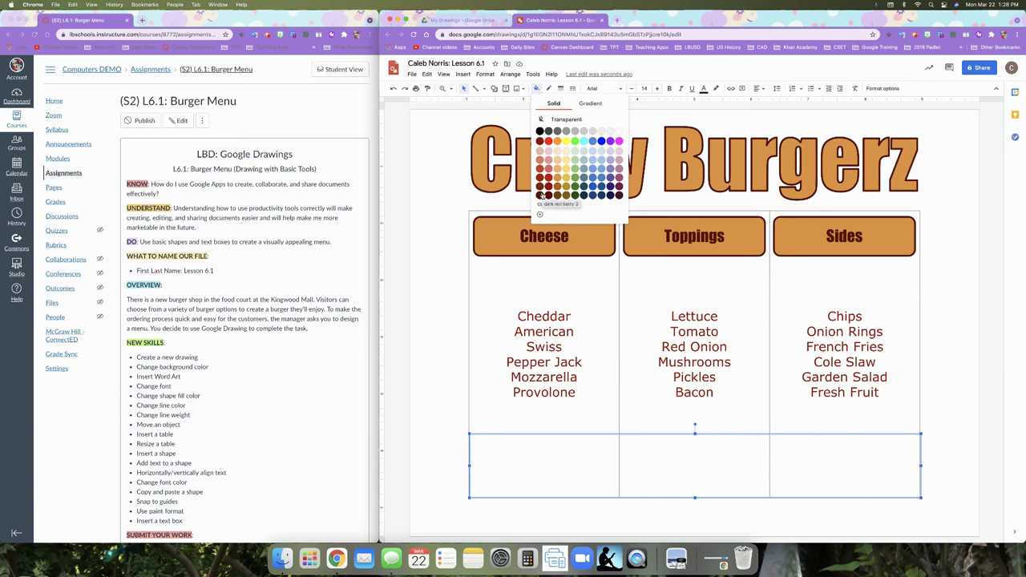
# - Give the banner box a dark red fill, dark orange 1 border and 3px border weight
pyautogui.click(541, 194)
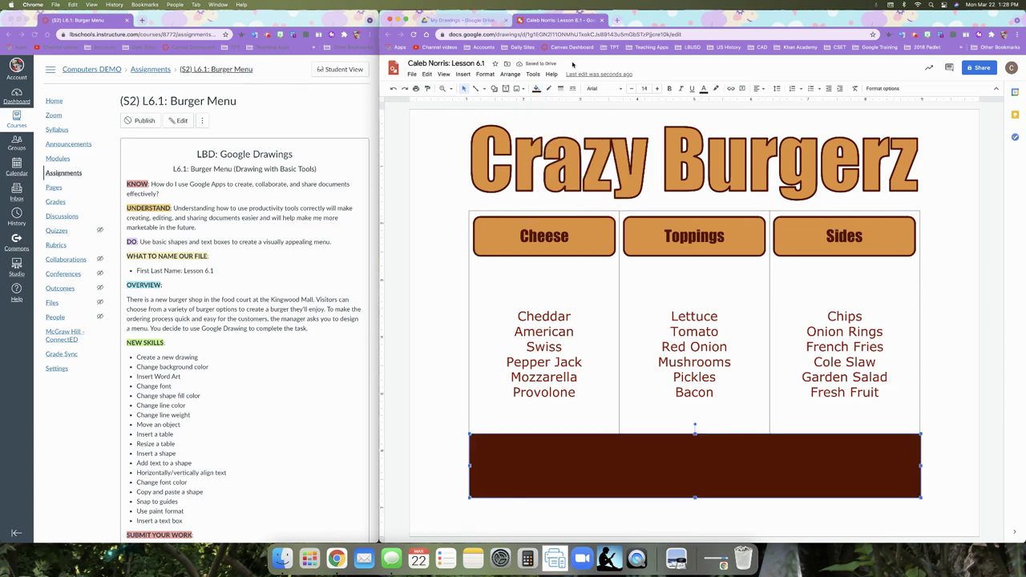
pyautogui.click(548, 88)
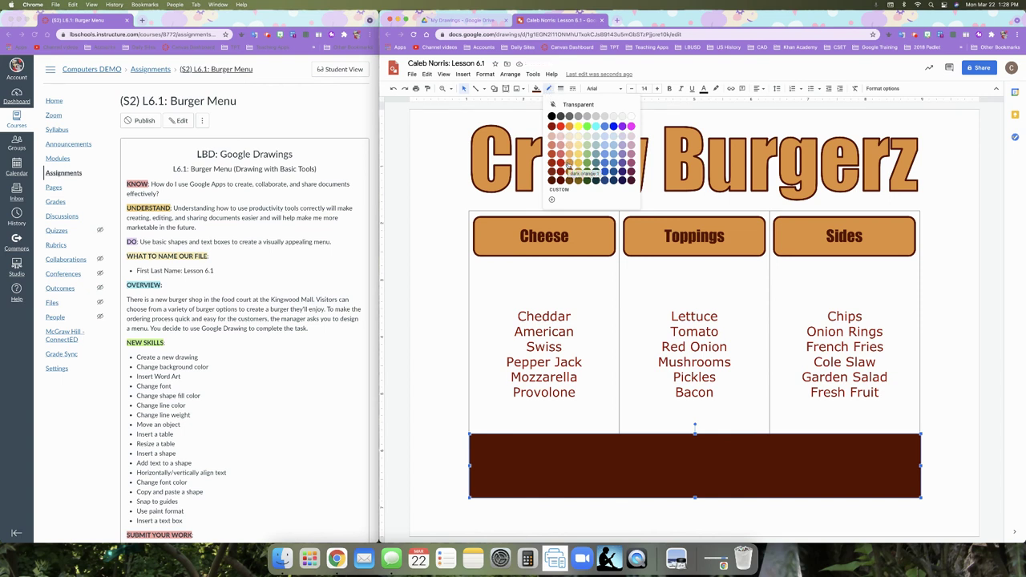
pyautogui.click(569, 166)
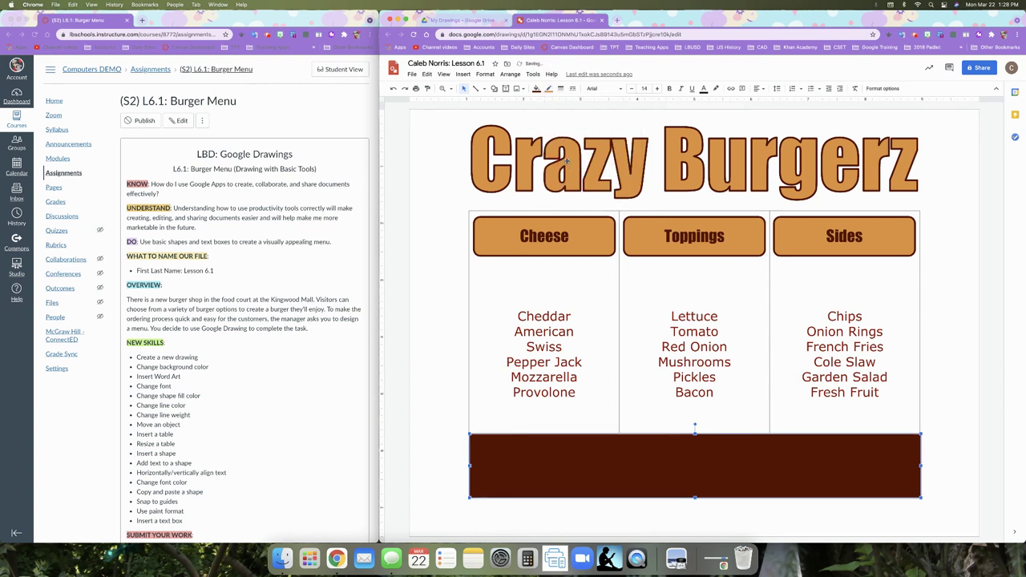
pyautogui.click(560, 88)
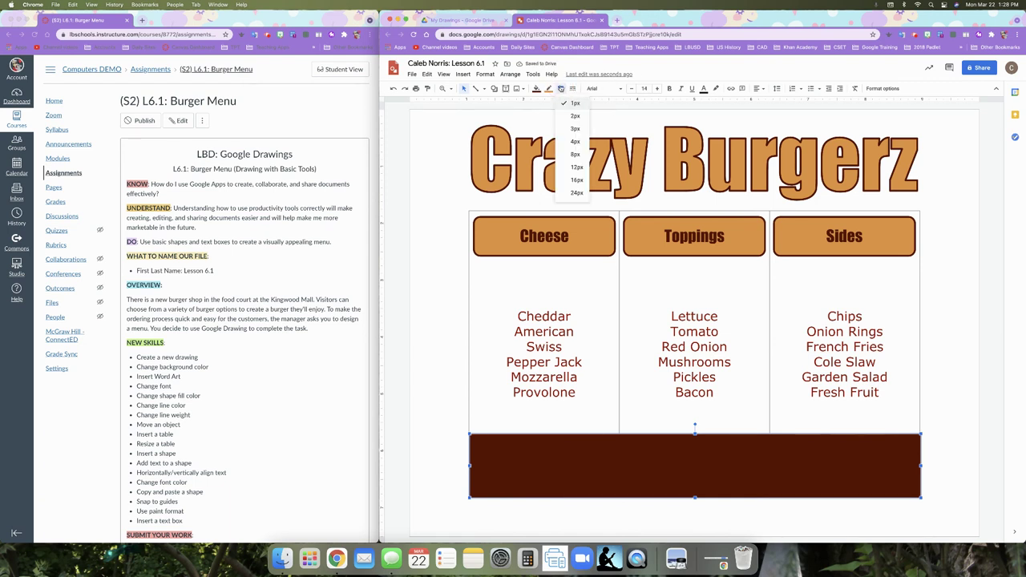
pyautogui.click(565, 129)
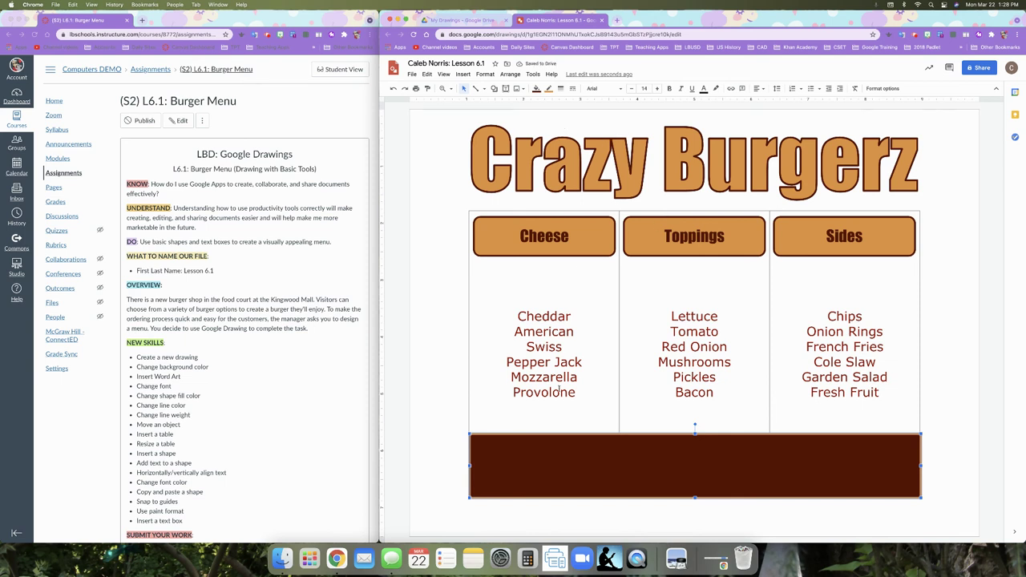
pyautogui.doubleClick(516, 471)
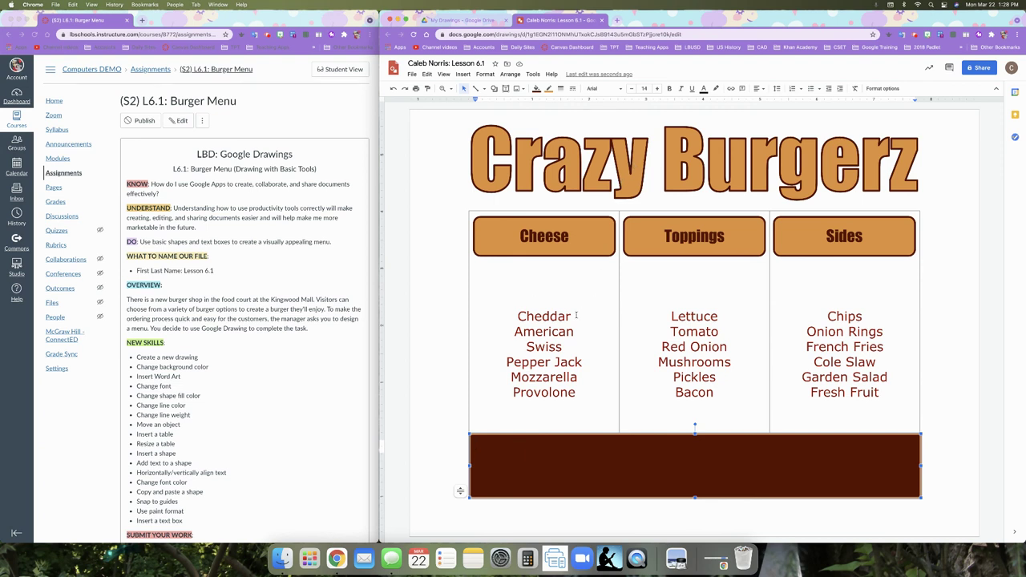
# - Set the banner's text to Impact at size 27 and apply a new text colour
pyautogui.click(485, 453)
pyautogui.click(620, 91)
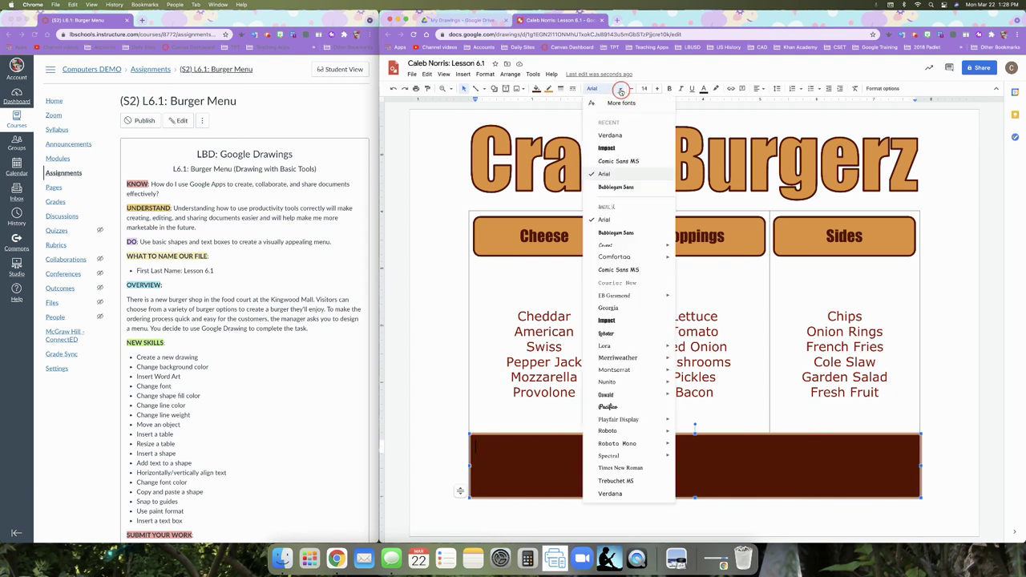
pyautogui.click(606, 149)
pyautogui.click(657, 89)
pyautogui.click(657, 89)
pyautogui.click(657, 89)
pyautogui.click(657, 89)
pyautogui.click(657, 89)
pyautogui.click(657, 89)
pyautogui.click(657, 88)
pyautogui.click(657, 89)
pyautogui.click(657, 89)
pyautogui.click(657, 89)
pyautogui.click(658, 89)
pyautogui.click(657, 89)
pyautogui.click(657, 89)
pyautogui.click(657, 89)
pyautogui.click(657, 89)
pyautogui.click(657, 89)
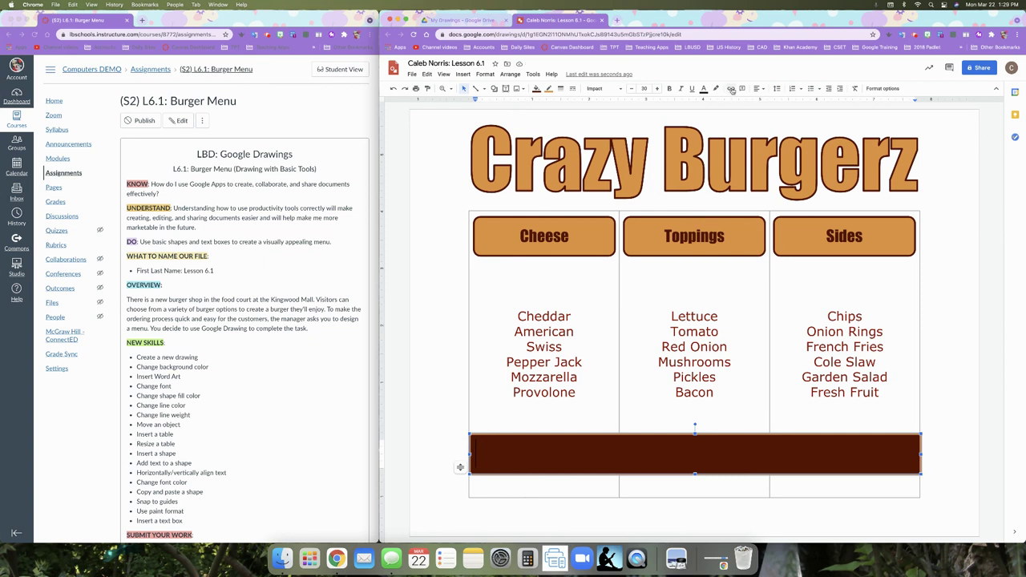
pyautogui.click(704, 89)
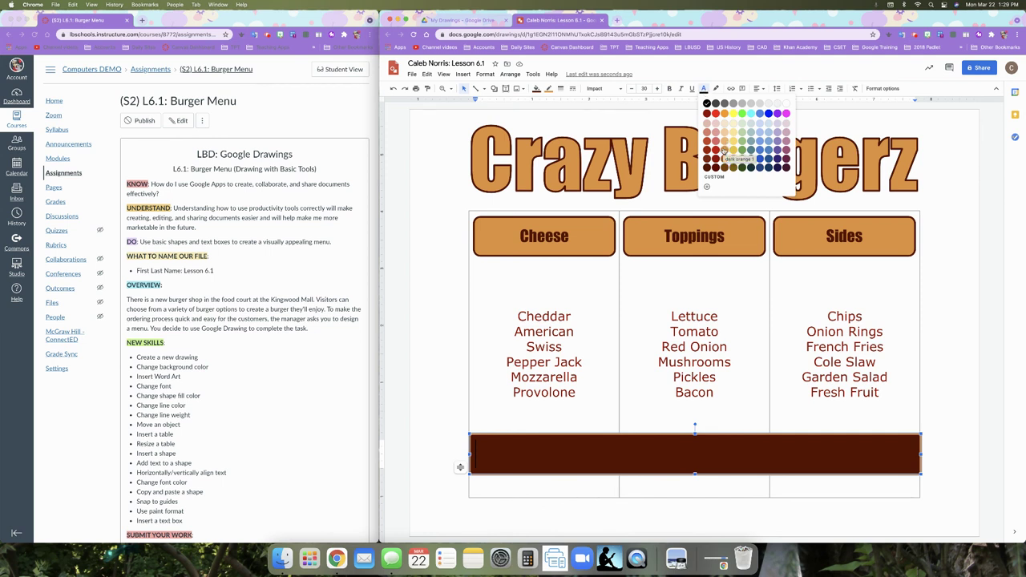
pyautogui.click(724, 151)
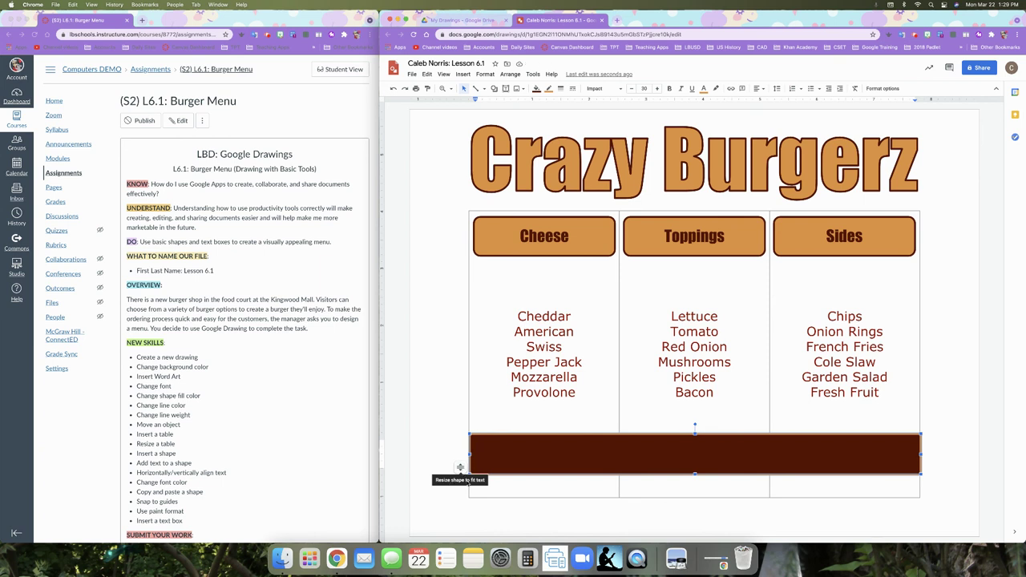
# - Switch the bar to Do not autofit and stretch it down to the table's bottom edge
pyautogui.click(462, 470)
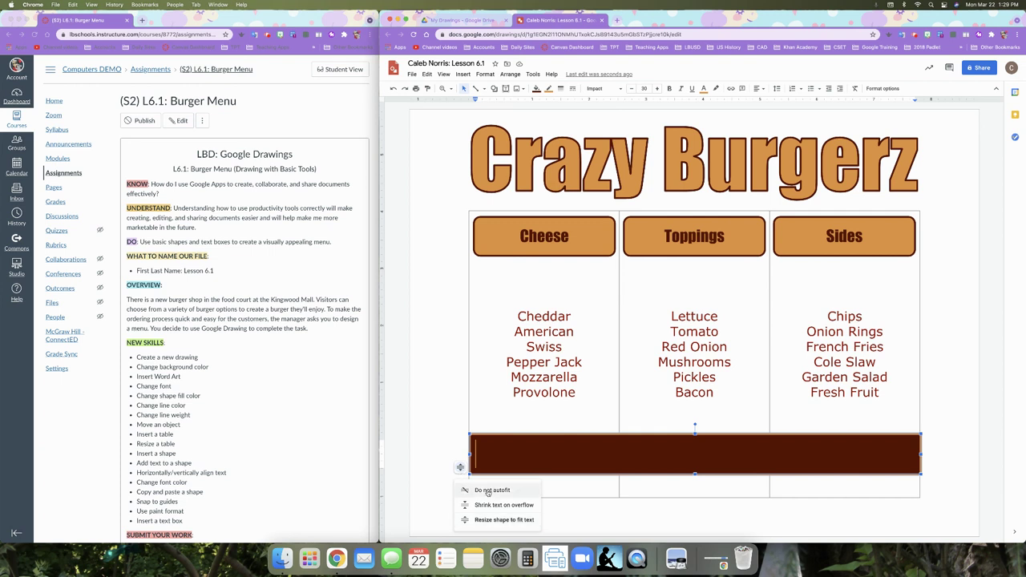
pyautogui.click(487, 490)
pyautogui.moveTo(694, 473); pyautogui.dragTo(695, 497)
pyautogui.click(484, 466)
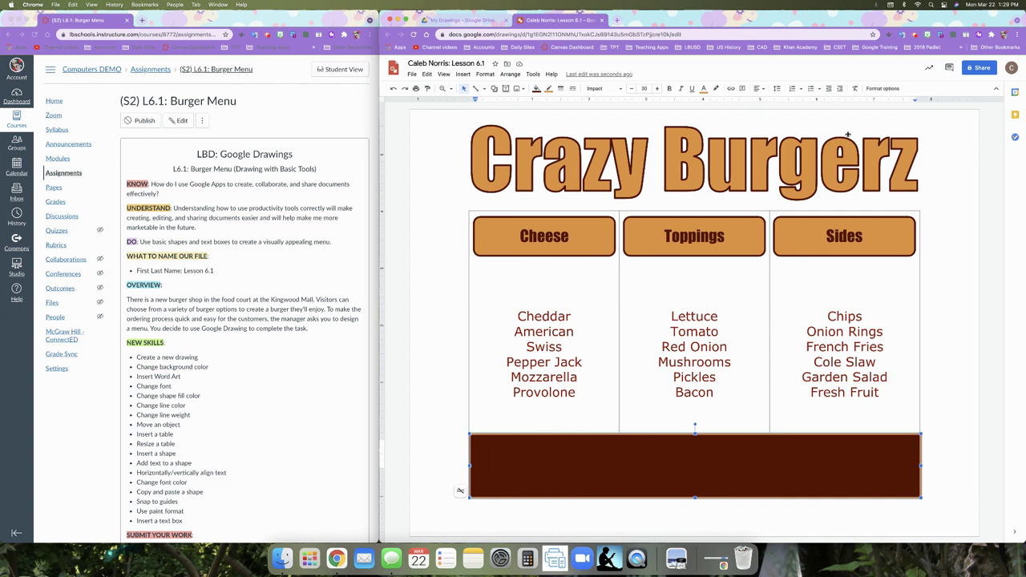
# - Centre the banner's text both horizontally and vertically
pyautogui.click(760, 88)
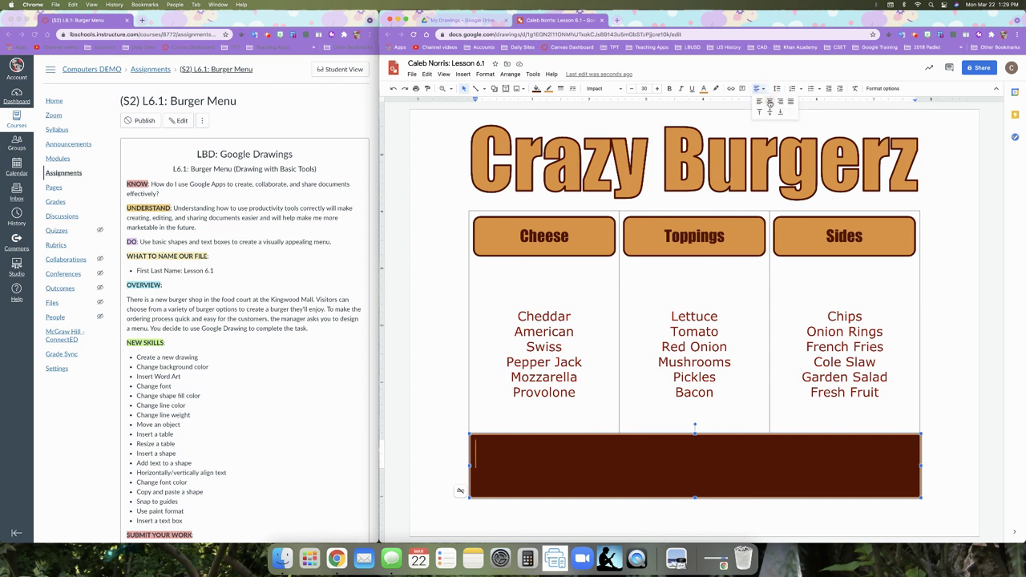
pyautogui.click(769, 103)
pyautogui.click(761, 89)
pyautogui.click(770, 114)
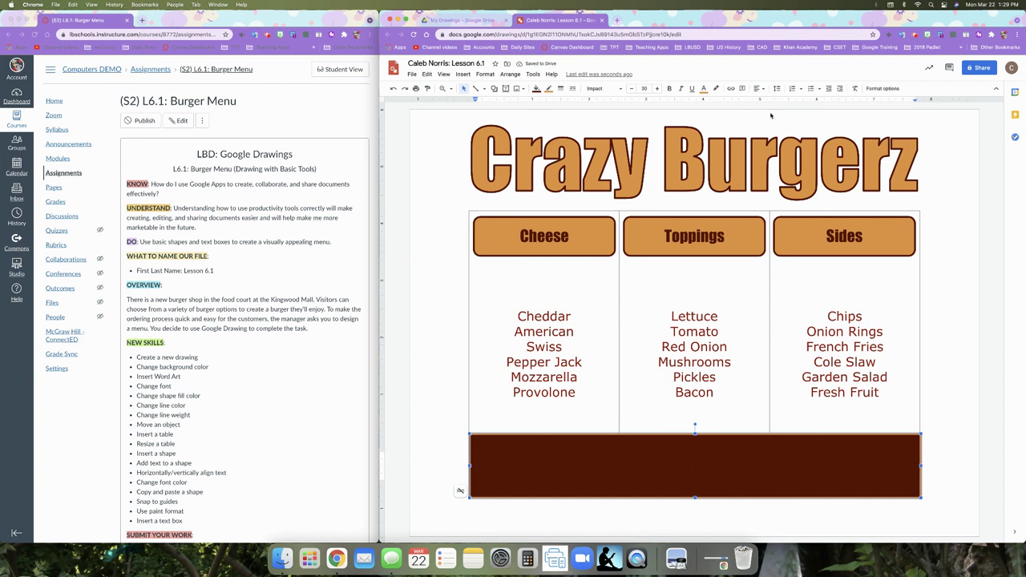
# - Type the slogan 'Go Crazy Building Your Very Own Burger!' into the dark-red banner
pyautogui.write('Go Craz')
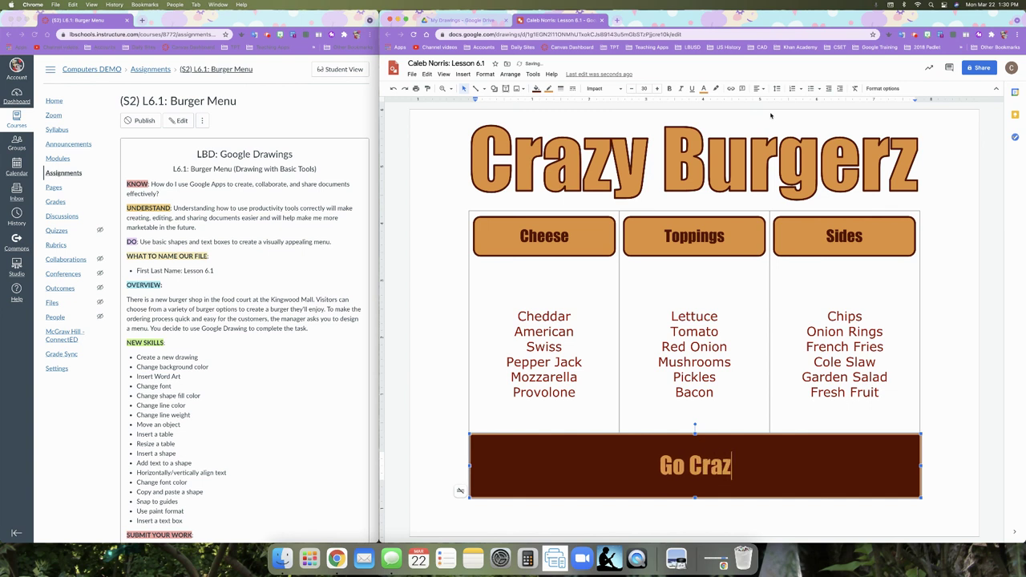
pyautogui.write('y Building')
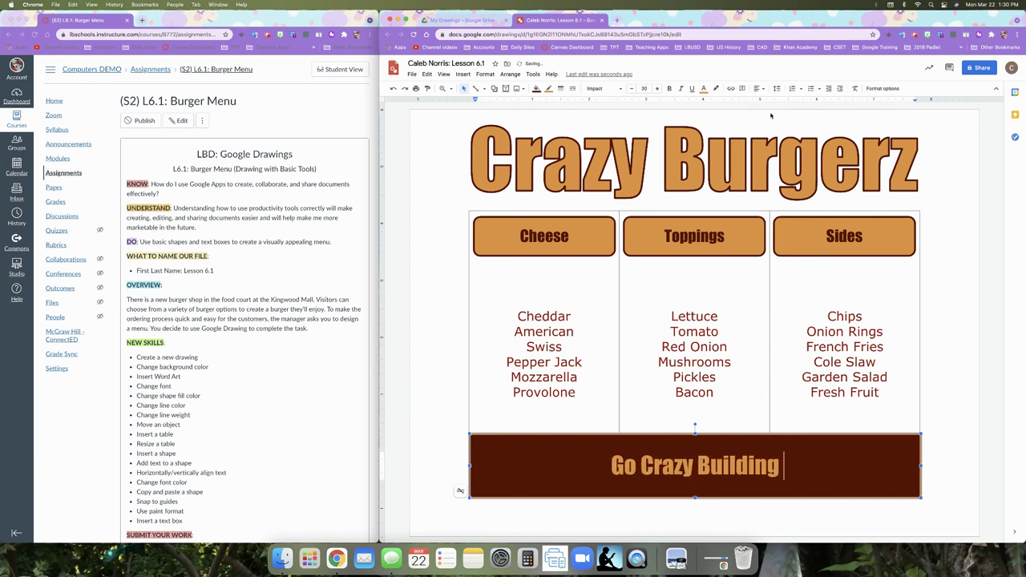
pyautogui.write(' Your')
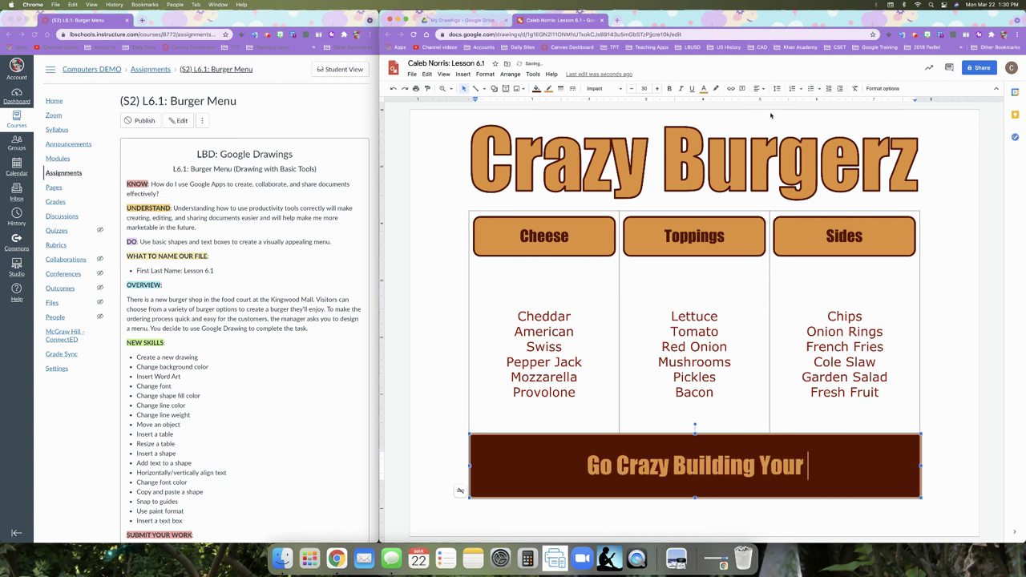
pyautogui.write(' O')
pyautogui.press('BackSpace')
pyautogui.write('V')
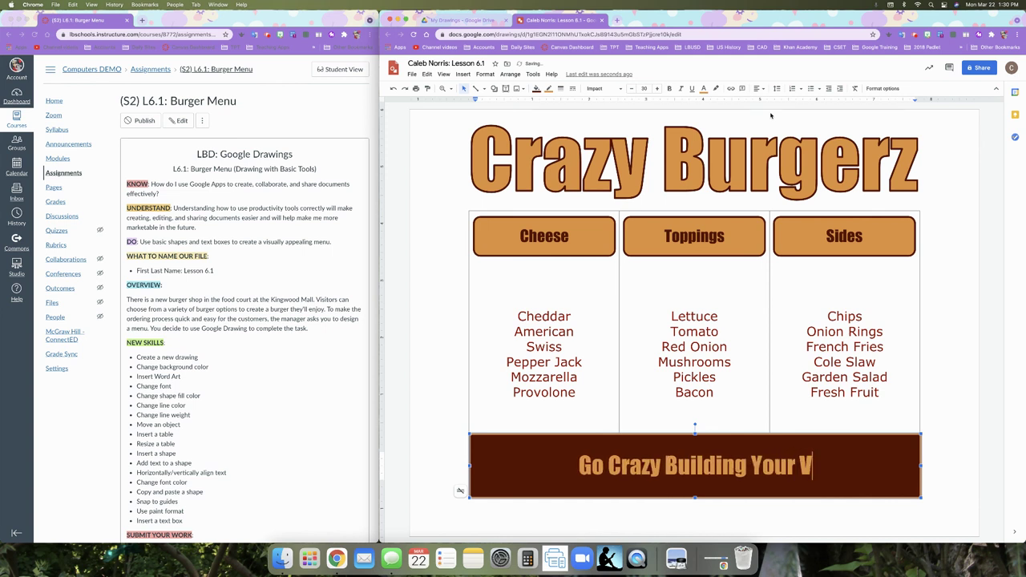
pyautogui.write('ery Ow')
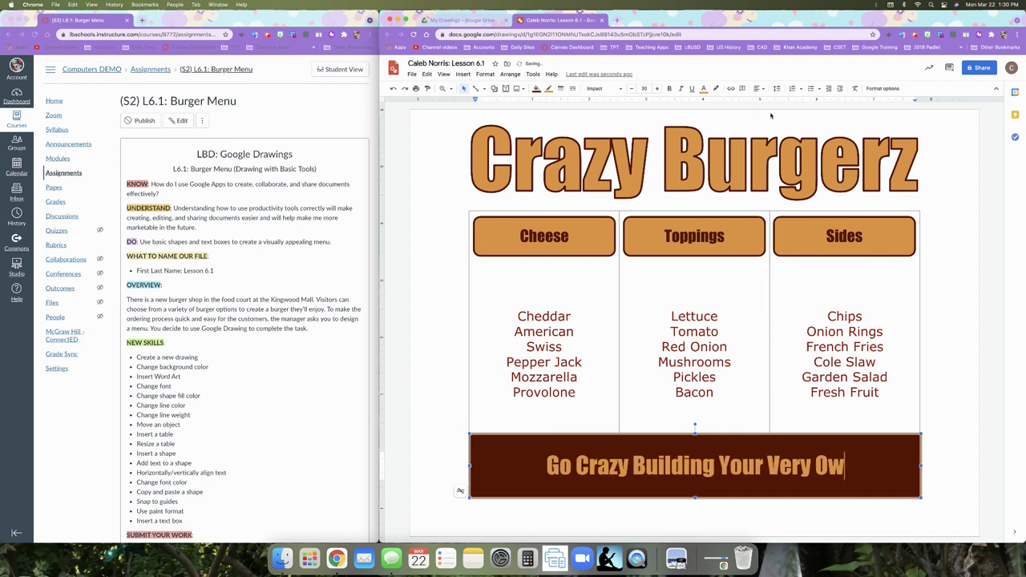
pyautogui.write('n B')
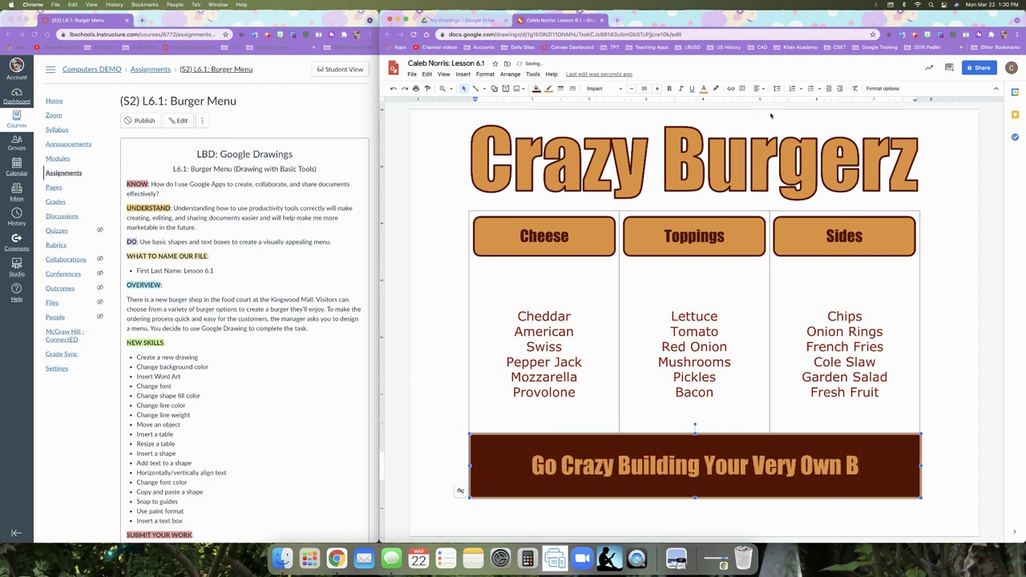
pyautogui.write('urger')
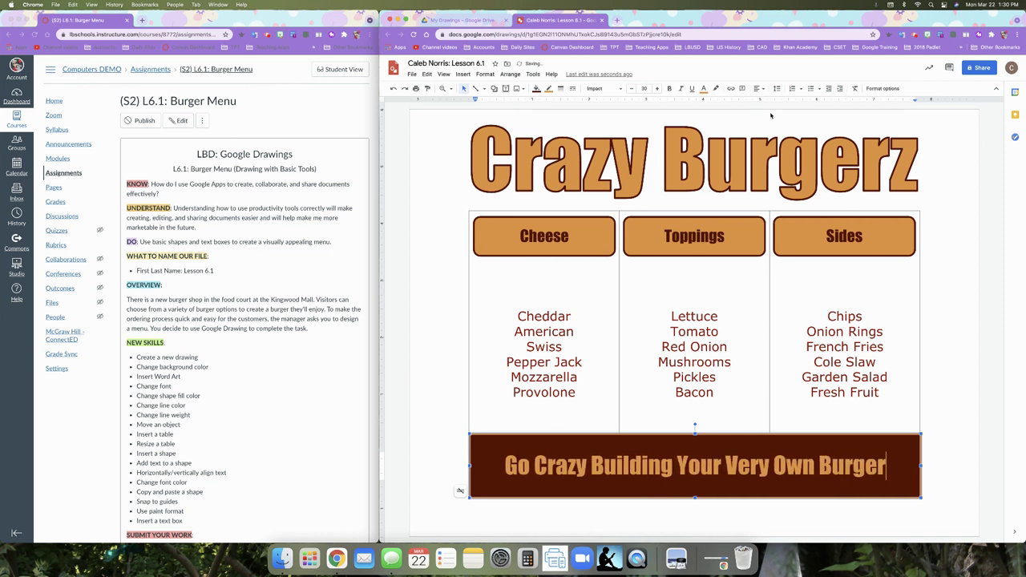
pyautogui.write('!')
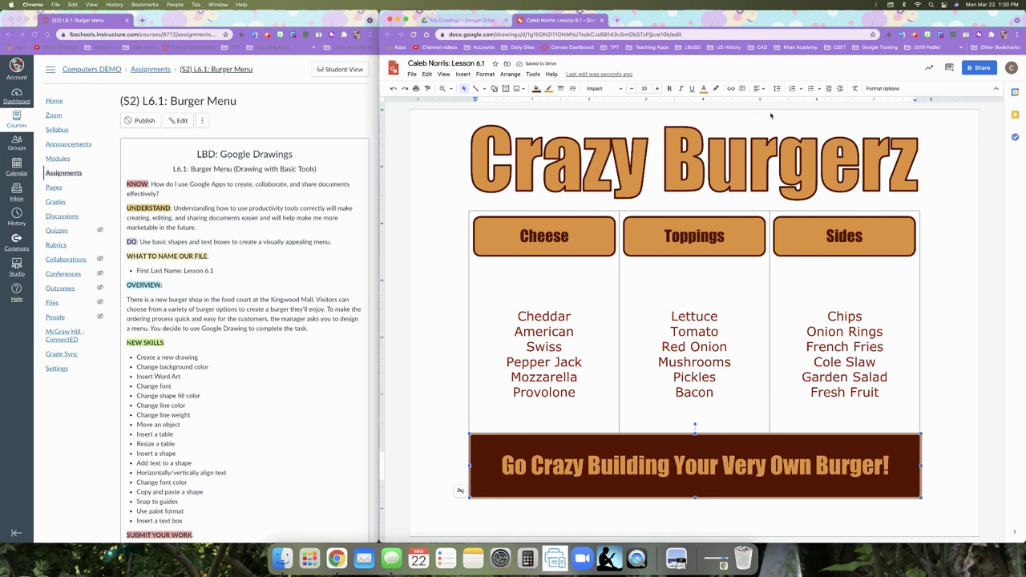
pyautogui.click(956, 281)
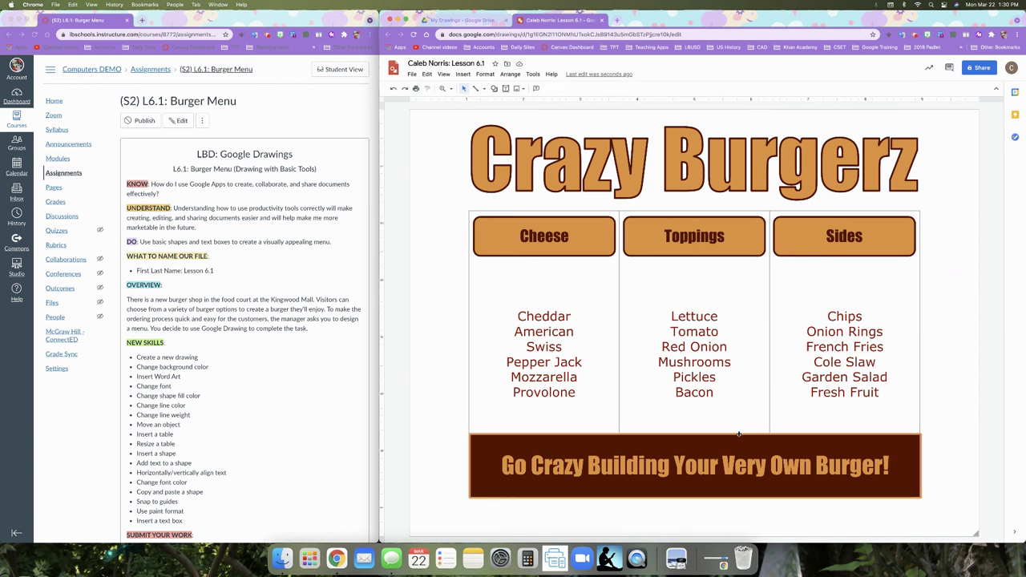
# - Drag the slogan banner onto the page's vertical centre line beneath the table, then deselect it
pyautogui.moveTo(738, 433); pyautogui.dragTo(738, 433)
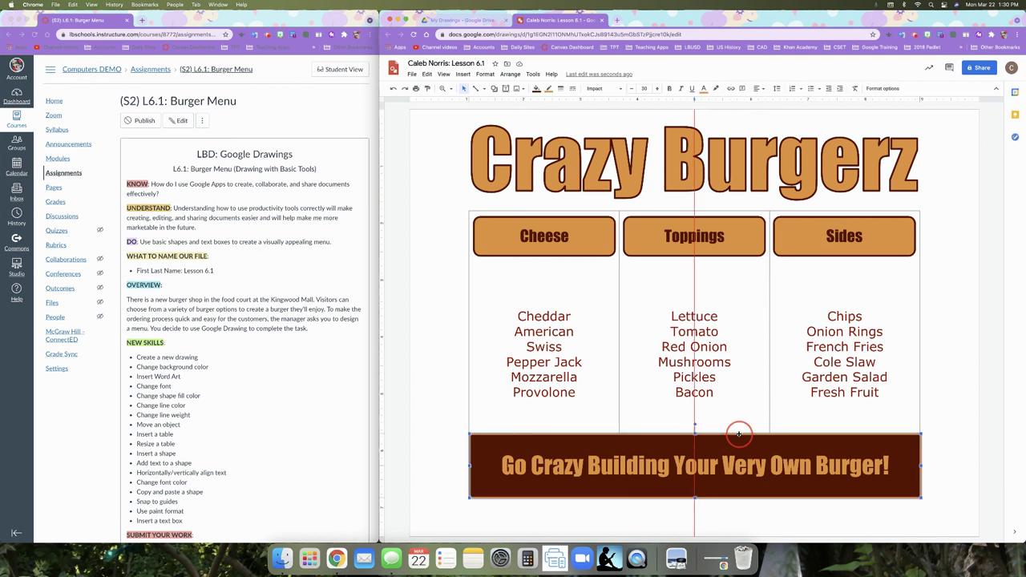
pyautogui.moveTo(738, 434); pyautogui.dragTo(738, 434)
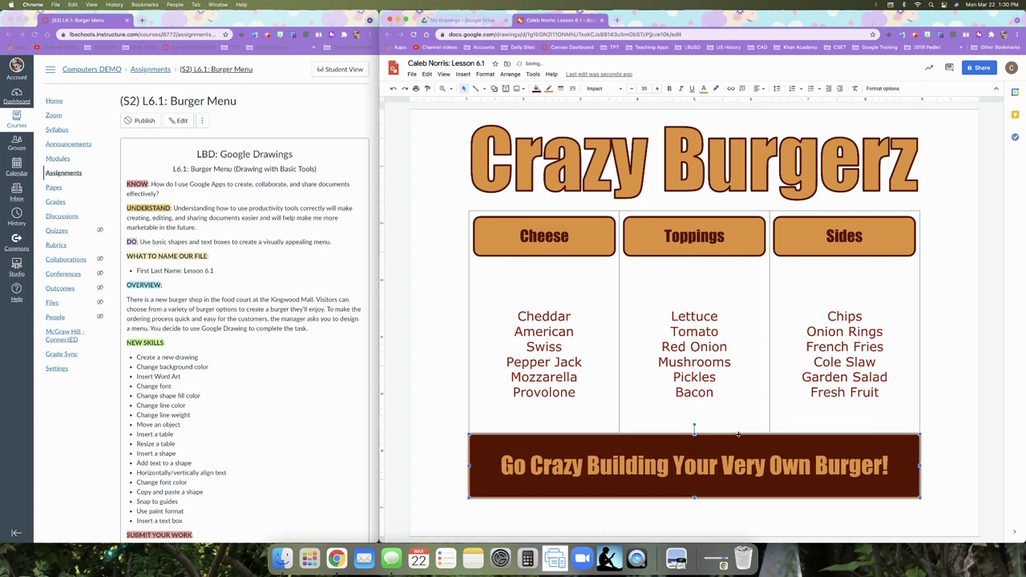
pyautogui.click(942, 457)
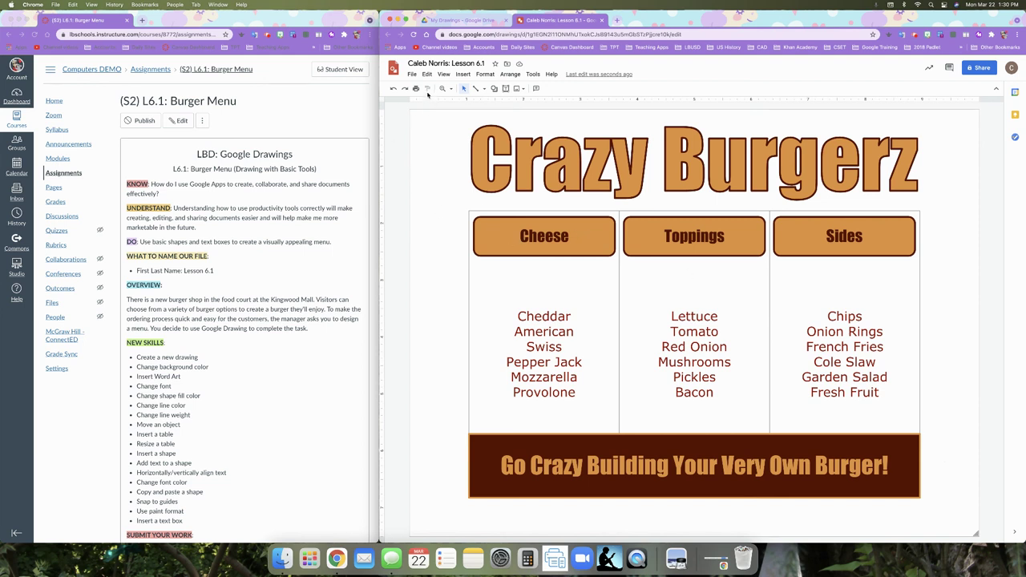
# - Download the burger menu as a PDF Document (.pdf)
pyautogui.click(411, 74)
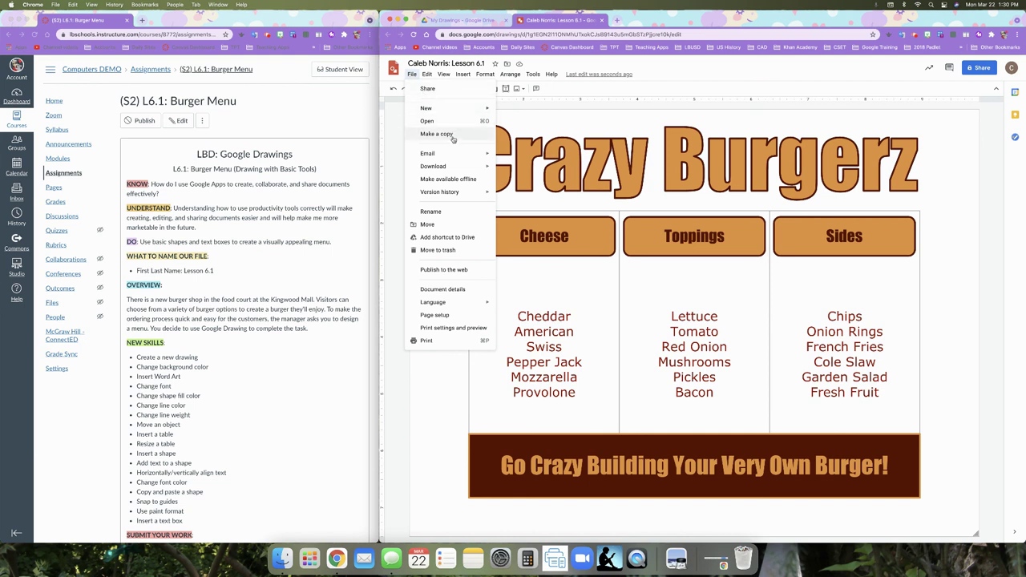
pyautogui.moveTo(453, 167)
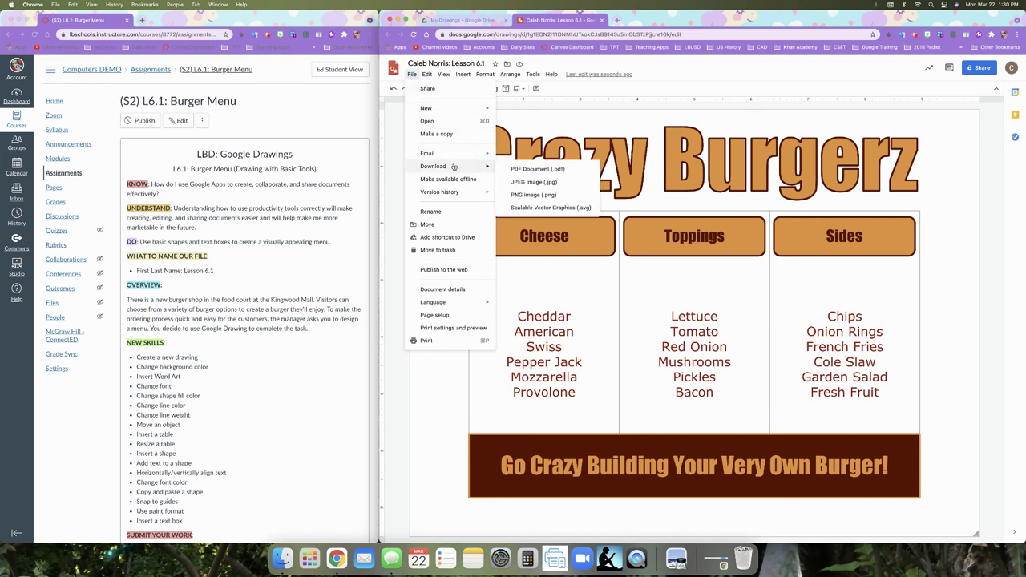
pyautogui.click(525, 171)
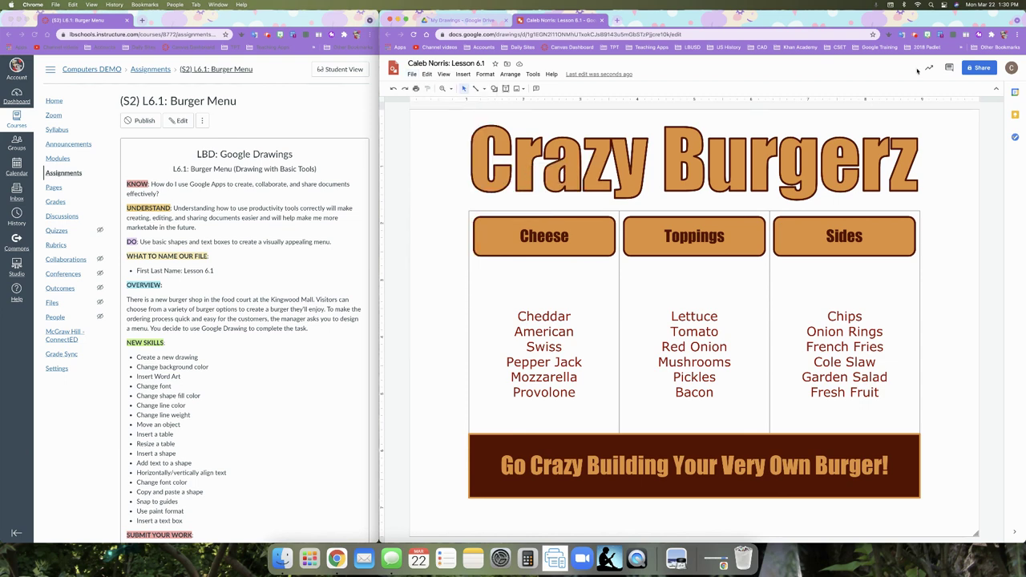
# - Check the downloaded PDF in Preview, close it, and restore the browser window
pyautogui.moveTo(954, 22); pyautogui.dragTo(909, 21)
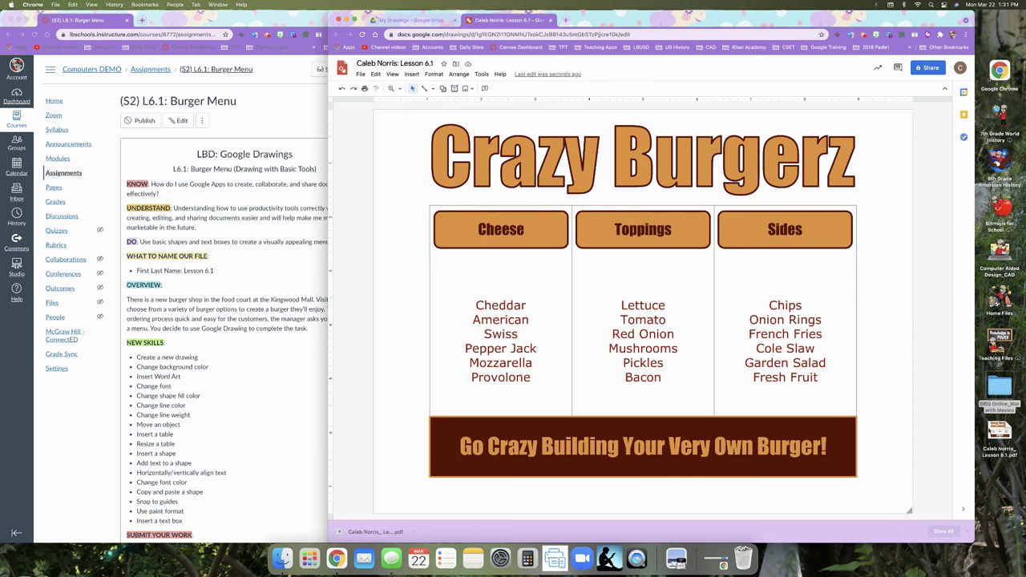
pyautogui.doubleClick(1000, 435)
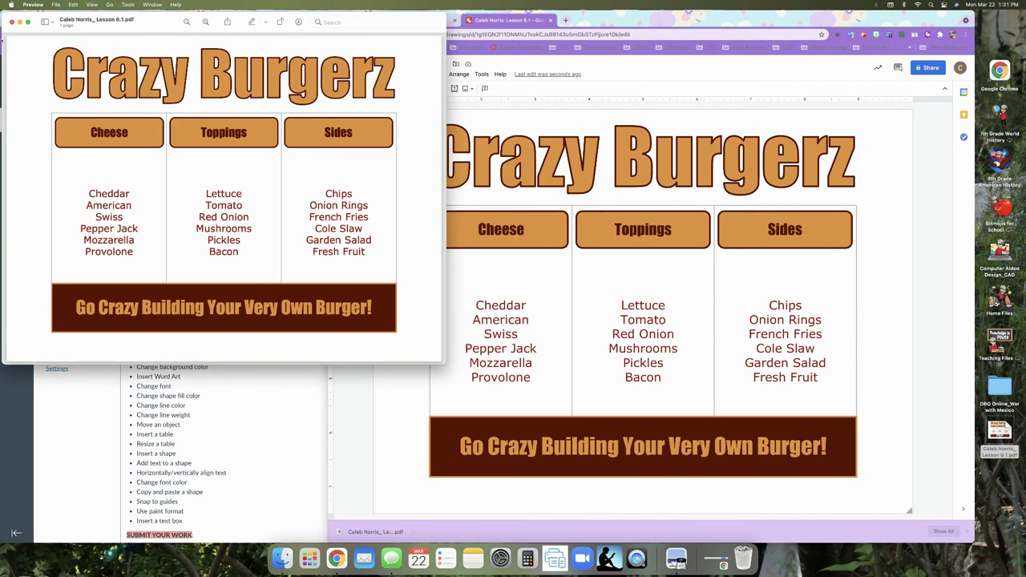
pyautogui.click(11, 22)
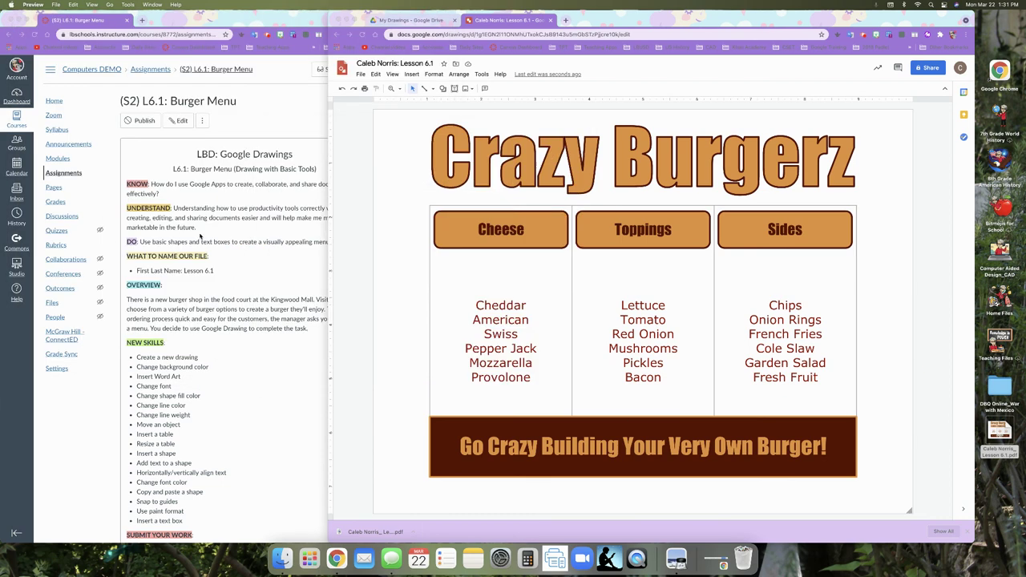
pyautogui.moveTo(612, 25); pyautogui.dragTo(667, 23)
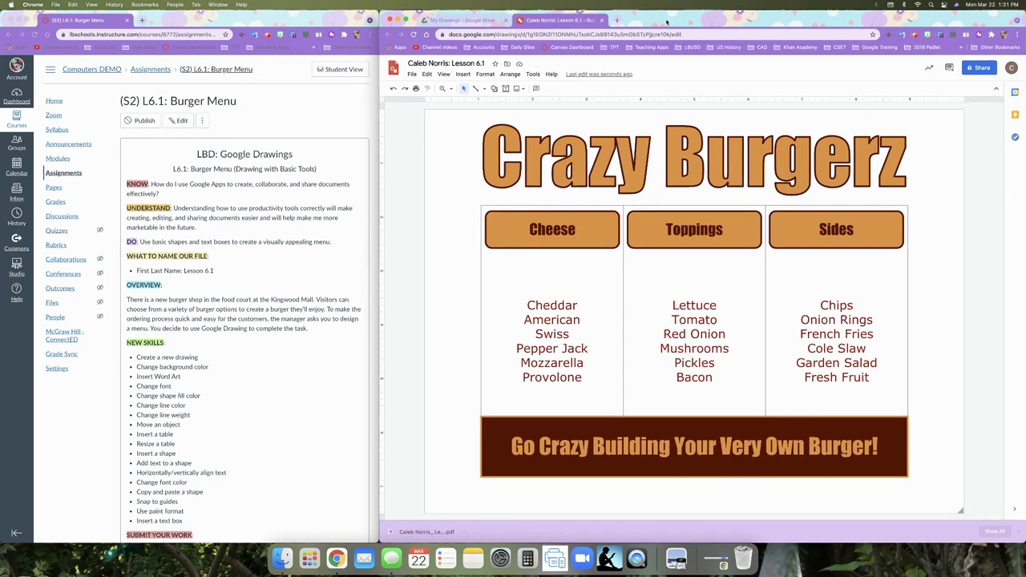